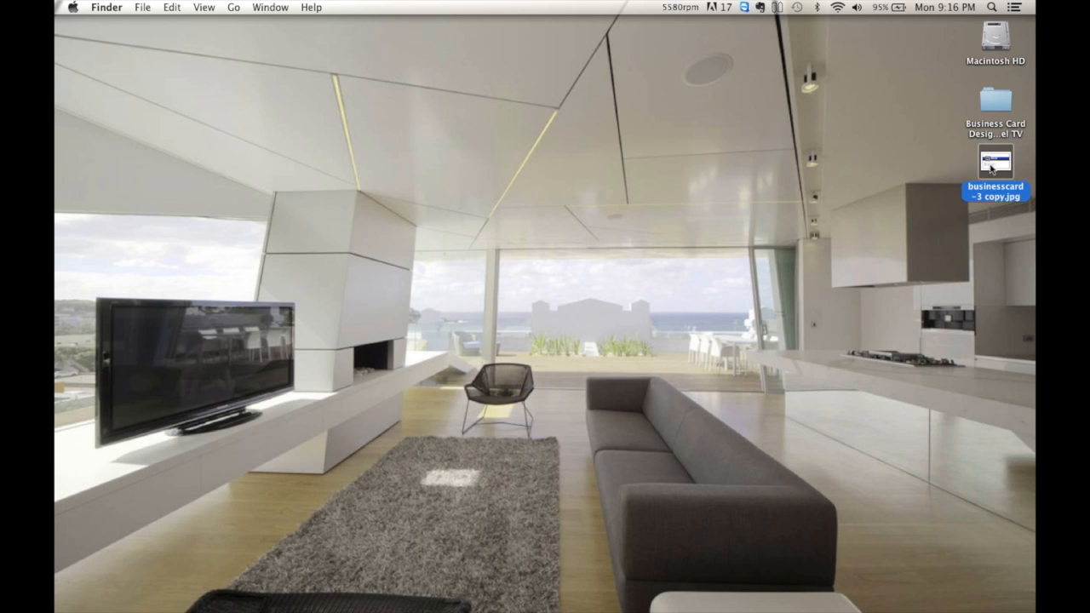
Go to pixlr.com in Chrome and open businesscard-3.jpg from the computer
{"action": "key", "text": "space"}
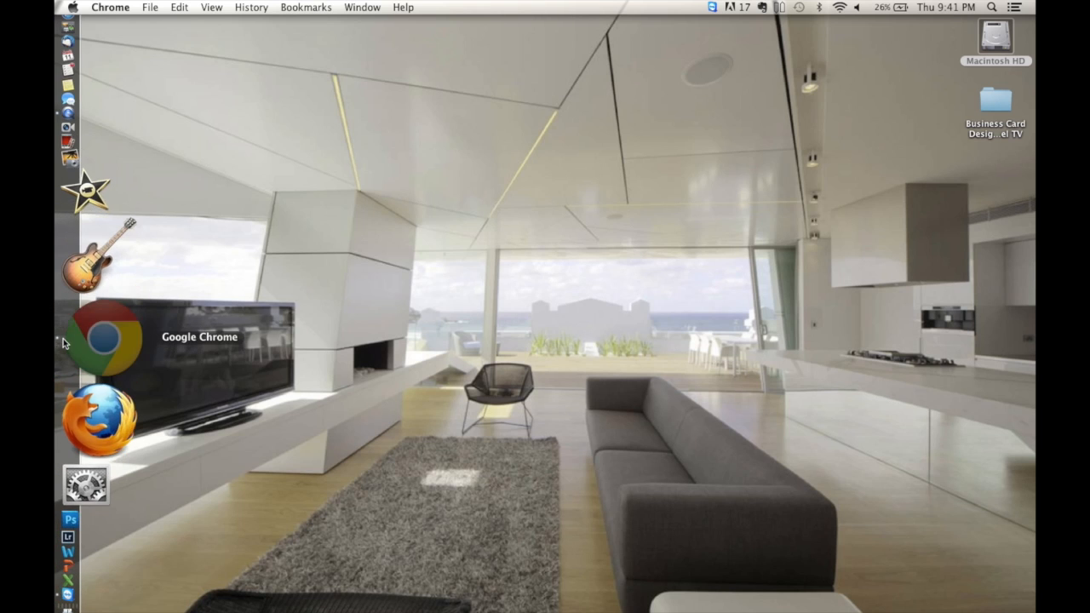
{"action": "left_click", "coordinate": [62, 343]}
{"action": "type", "text": "p"}
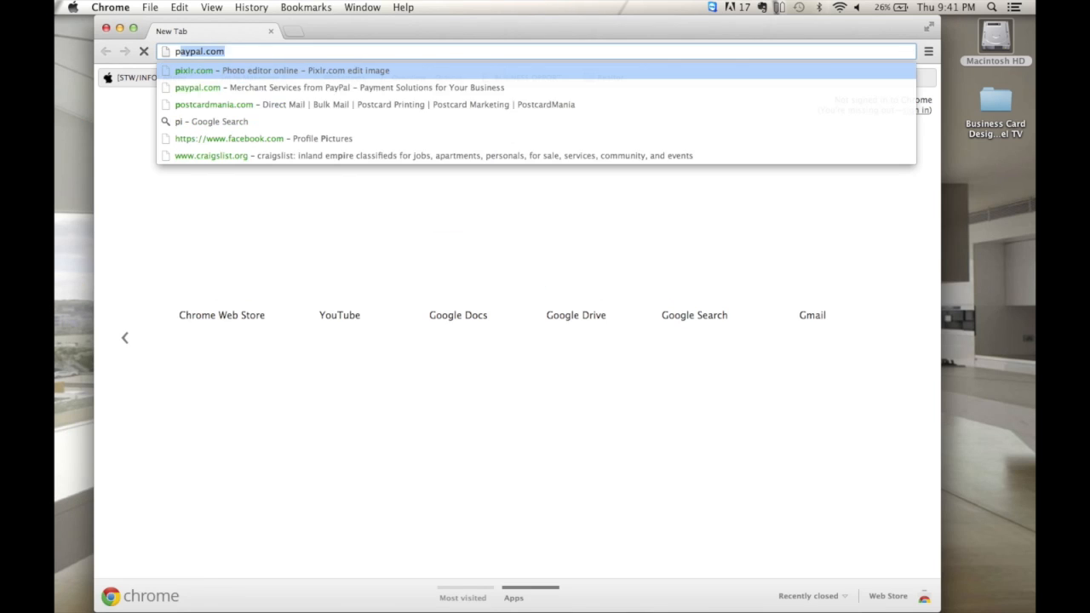
{"action": "type", "text": "i"}
{"action": "key", "text": "Return"}
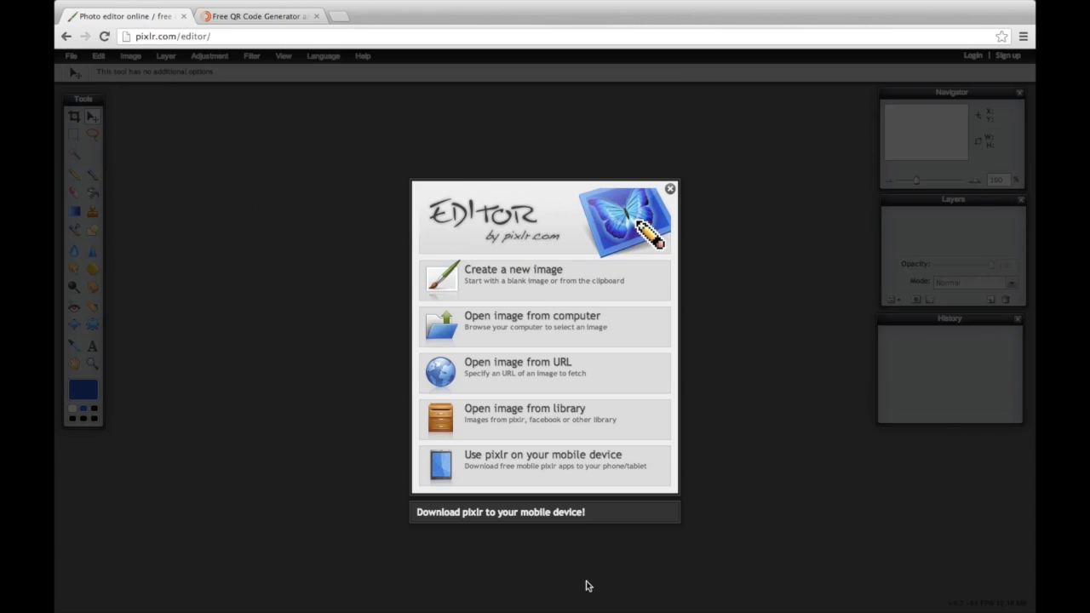
{"action": "left_click", "coordinate": [515, 317]}
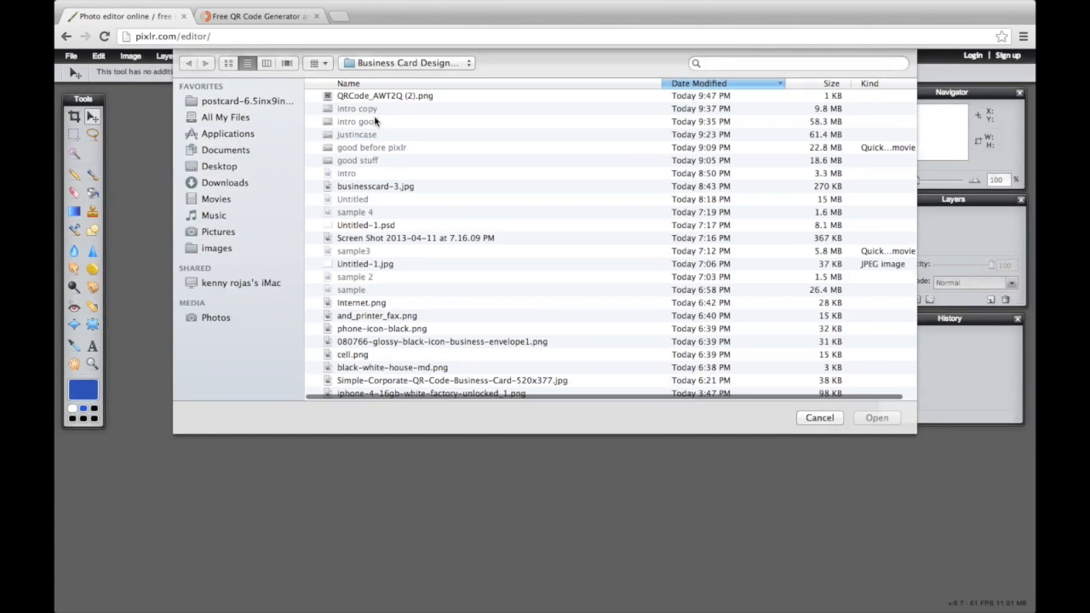
{"action": "left_click", "coordinate": [380, 187]}
{"action": "left_click", "coordinate": [876, 417]}
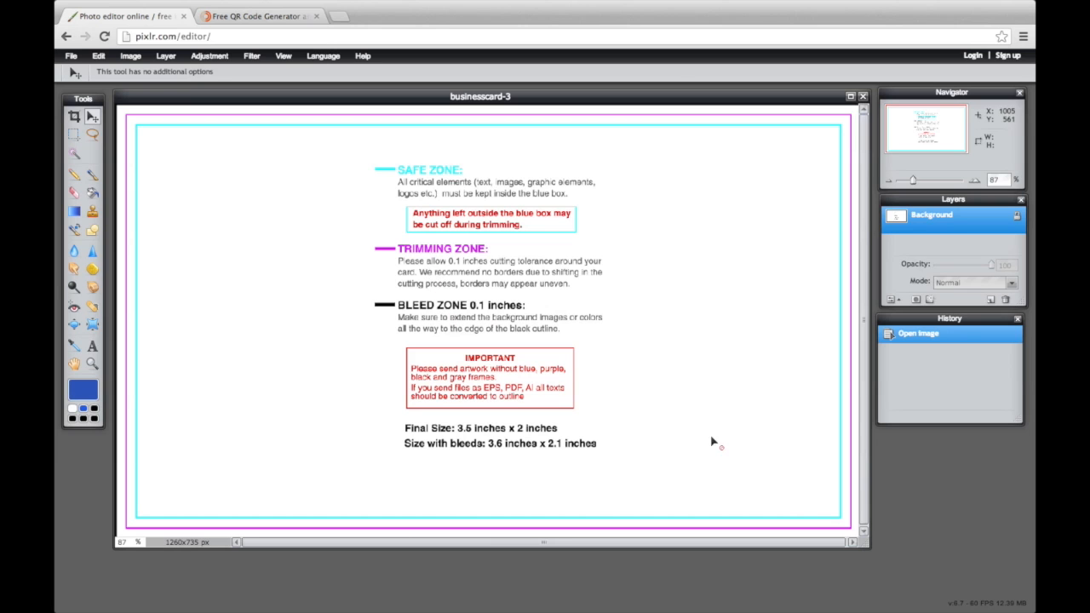
On a new layer, draw a full-card rectangle and fill it with white
{"action": "left_click_drag", "start_coordinate": [868, 550], "coordinate": [885, 588]}
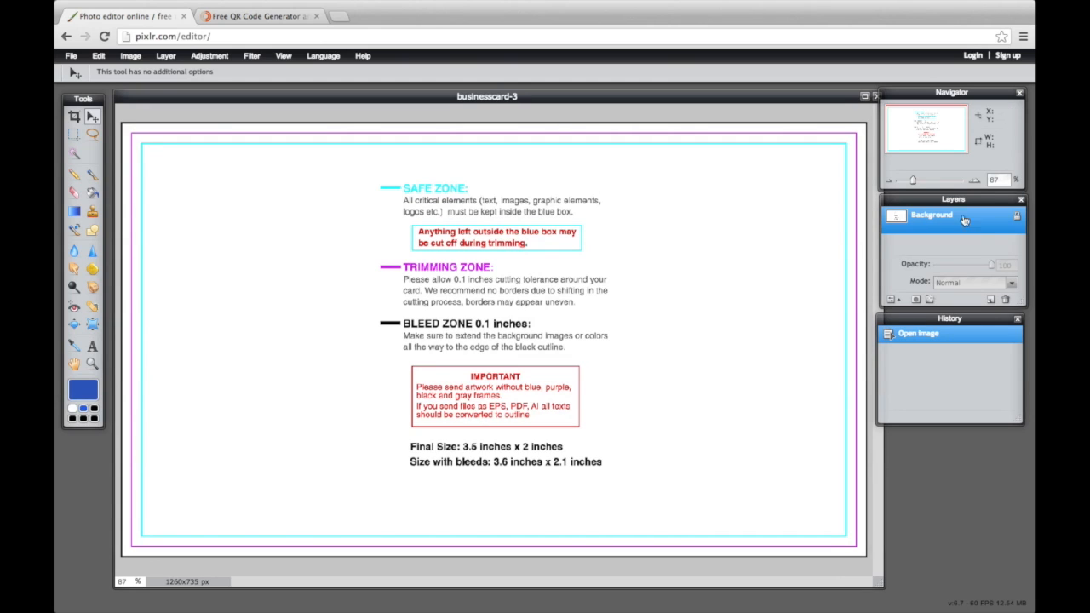
{"action": "left_click", "coordinate": [991, 301]}
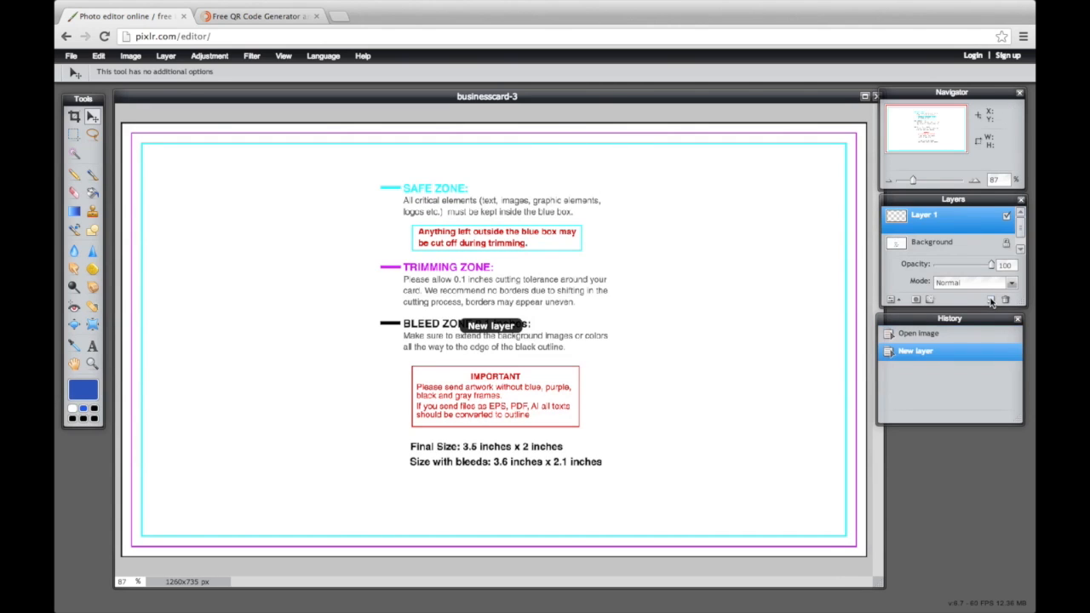
{"action": "left_click", "coordinate": [92, 230]}
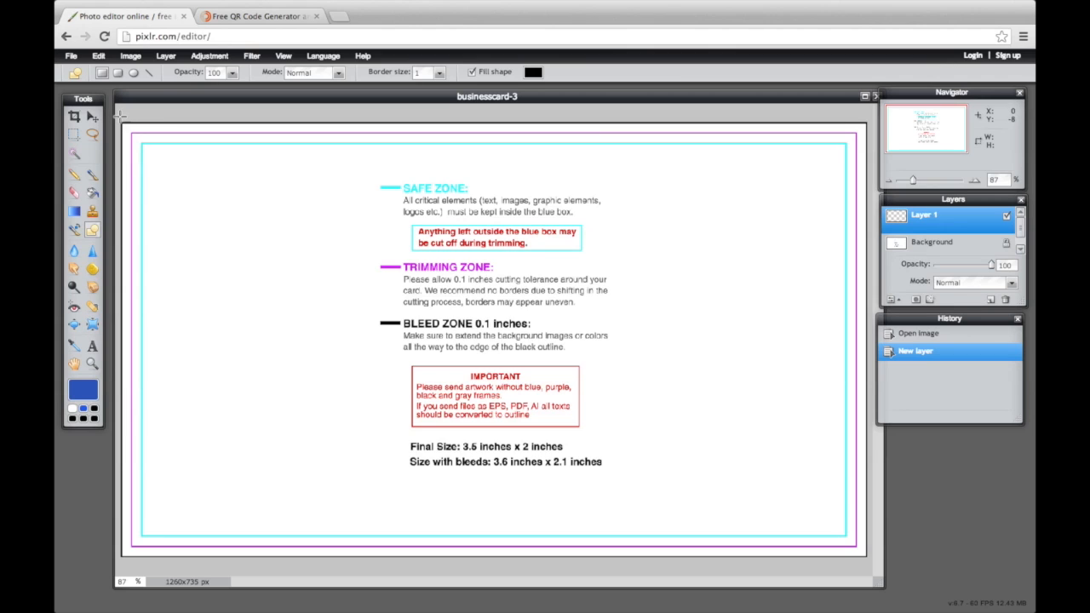
{"action": "left_click_drag", "start_coordinate": [132, 132], "coordinate": [874, 560]}
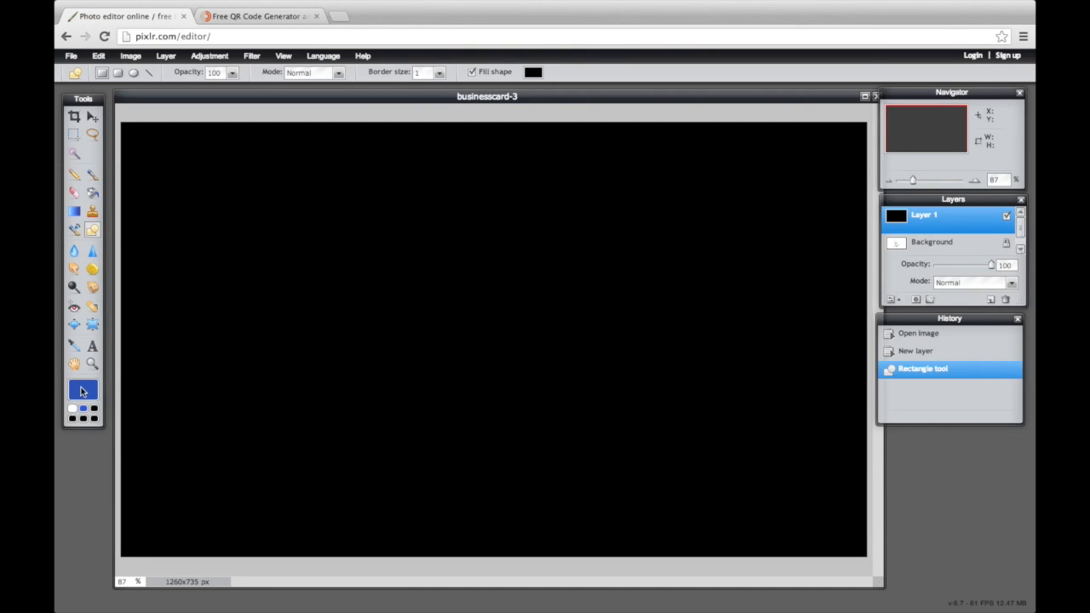
{"action": "left_click", "coordinate": [83, 391]}
{"action": "left_click_drag", "start_coordinate": [487, 275], "coordinate": [471, 197]}
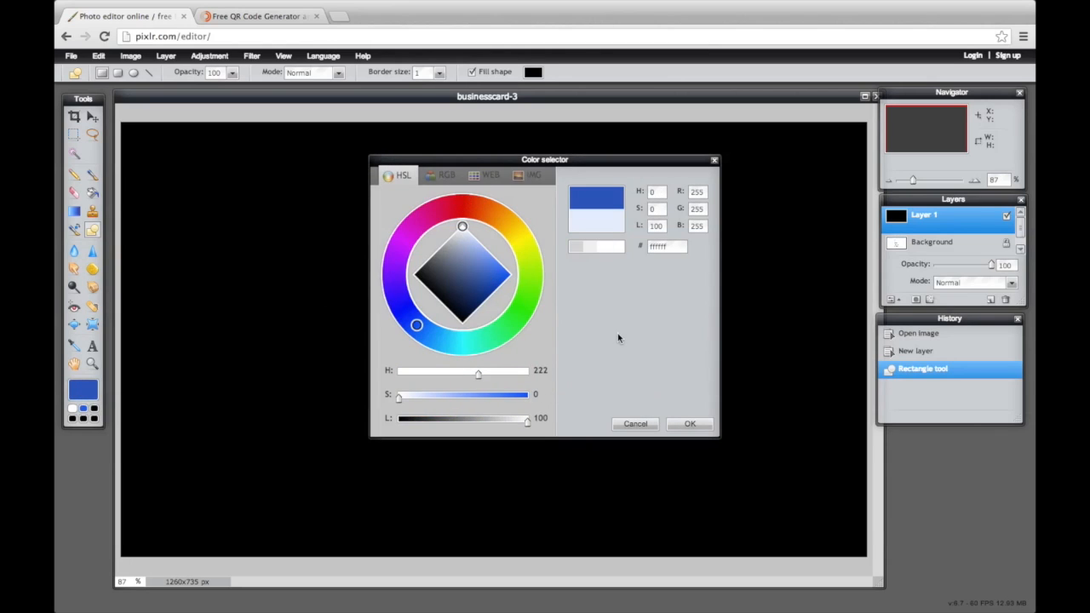
{"action": "left_click", "coordinate": [690, 423]}
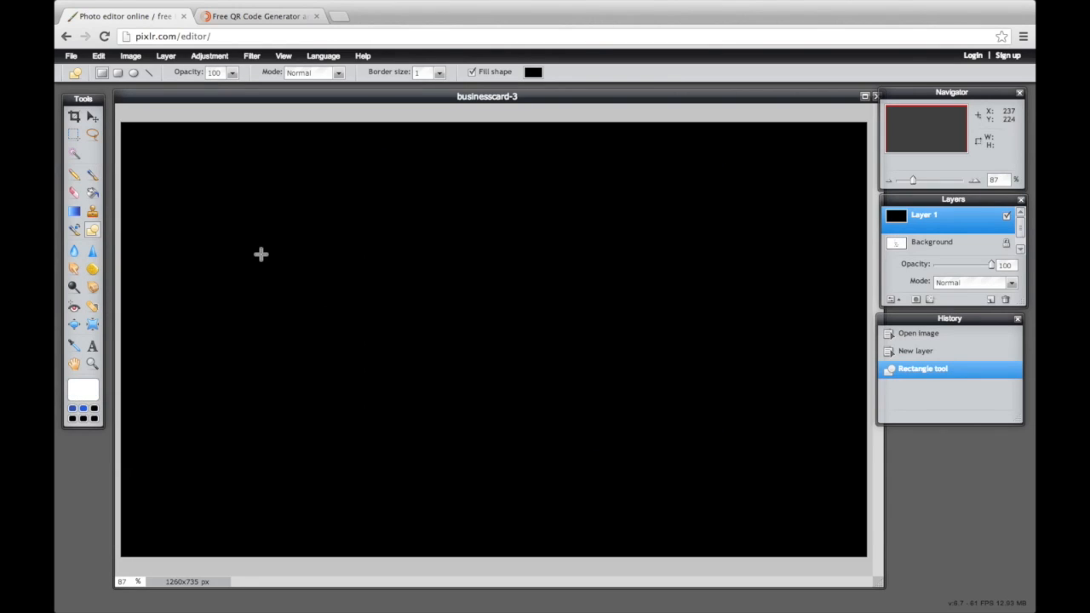
{"action": "left_click", "coordinate": [92, 194]}
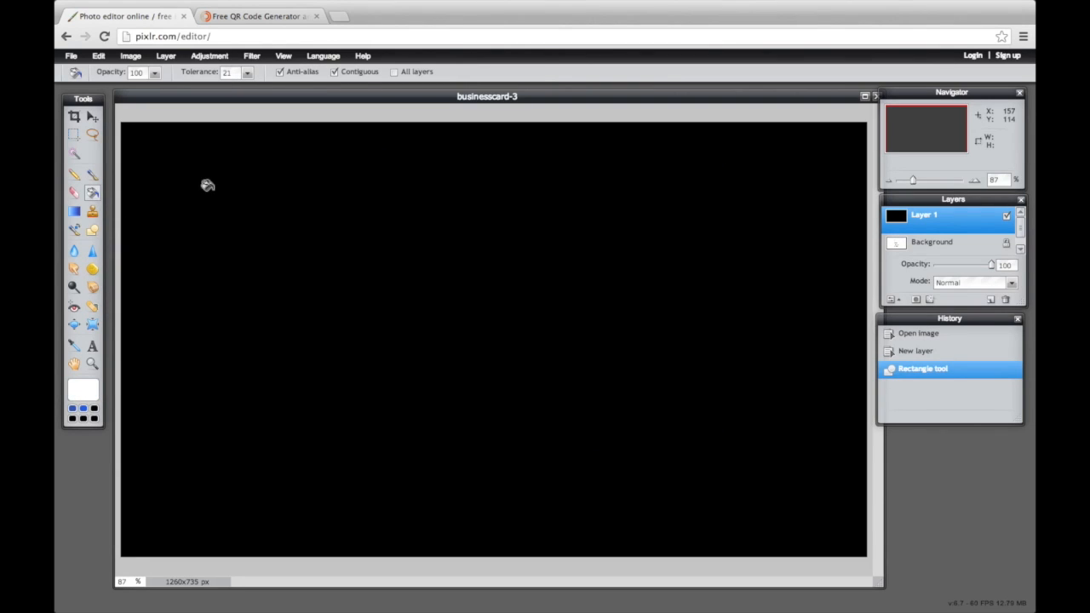
{"action": "left_click", "coordinate": [303, 214]}
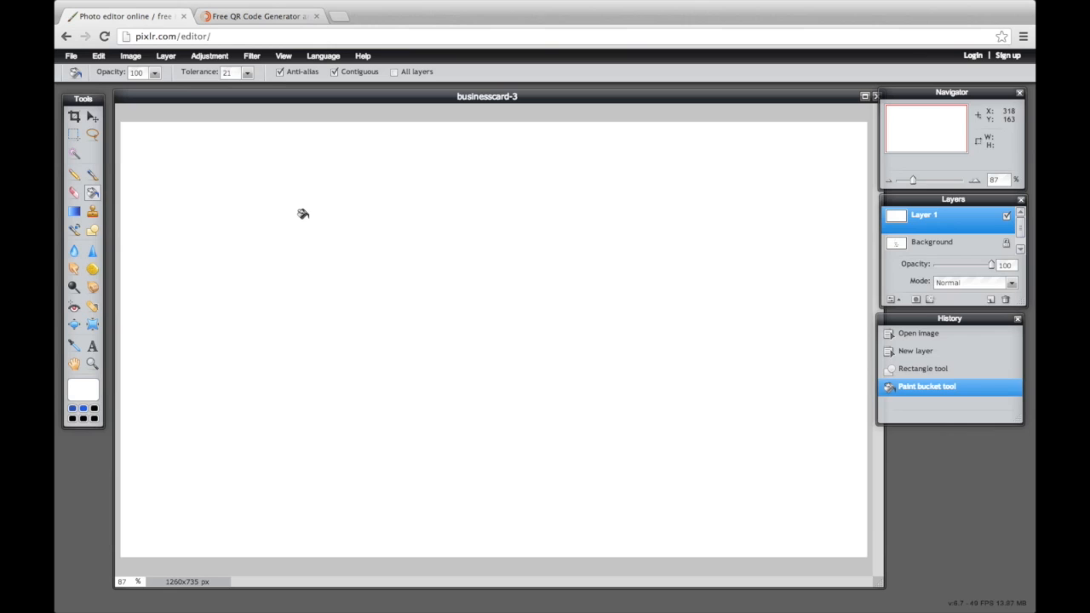
Set the white layer's opacity to 62 and add another empty layer
{"action": "left_click", "coordinate": [890, 300]}
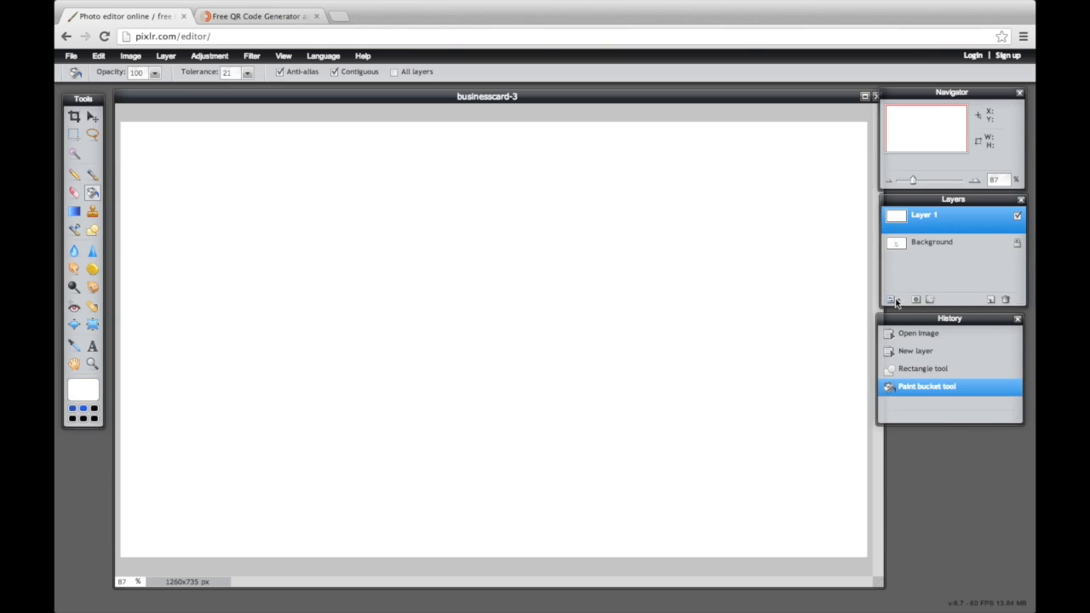
{"action": "left_click", "coordinate": [892, 301]}
{"action": "left_click_drag", "start_coordinate": [988, 266], "coordinate": [957, 265]}
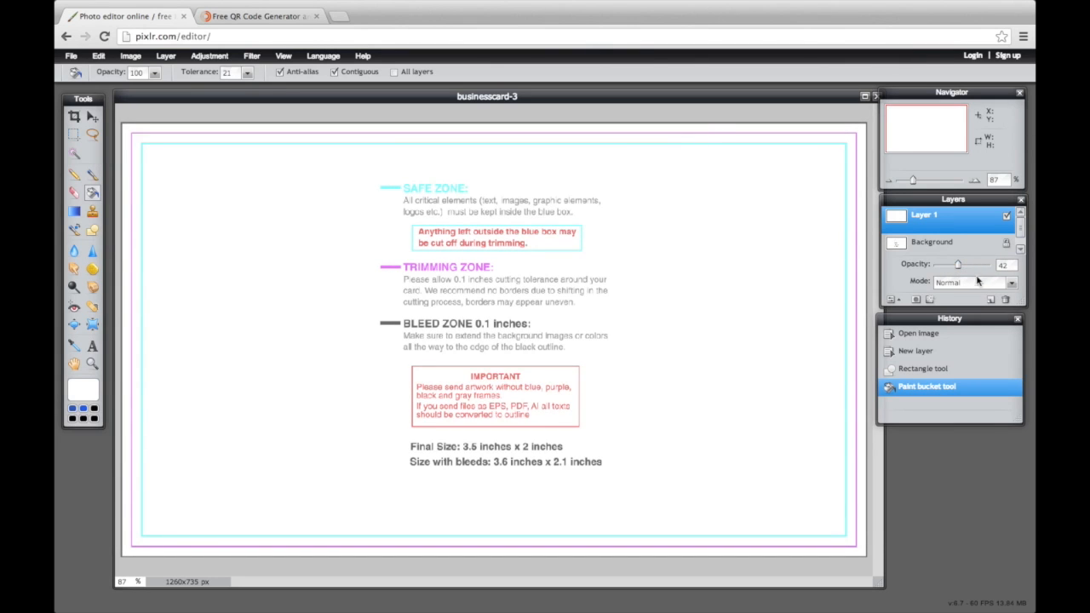
{"action": "left_click_drag", "start_coordinate": [960, 267], "coordinate": [970, 266]}
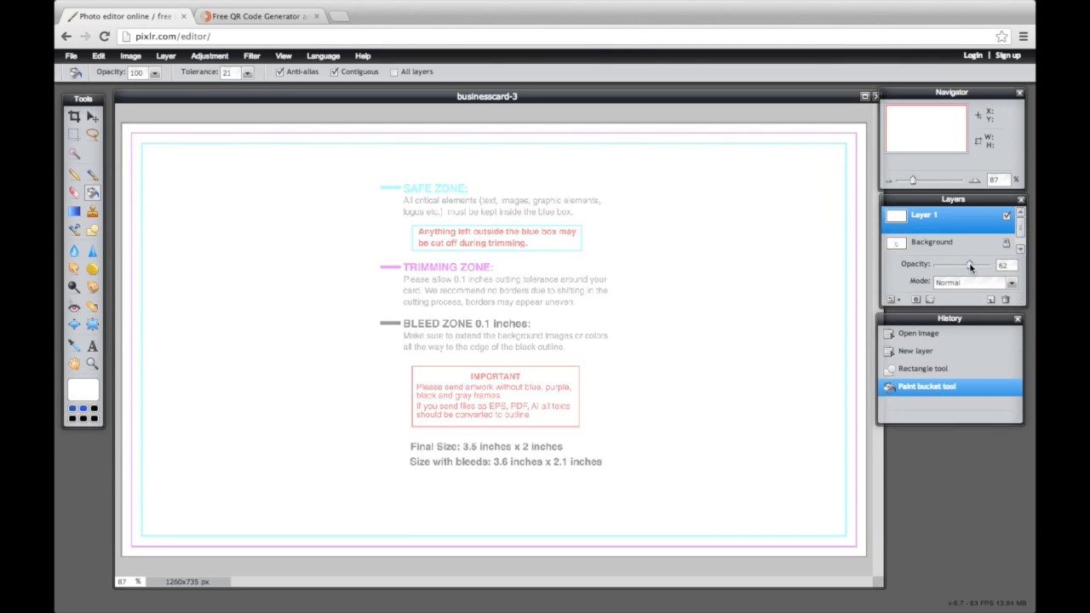
{"action": "left_click", "coordinate": [991, 299]}
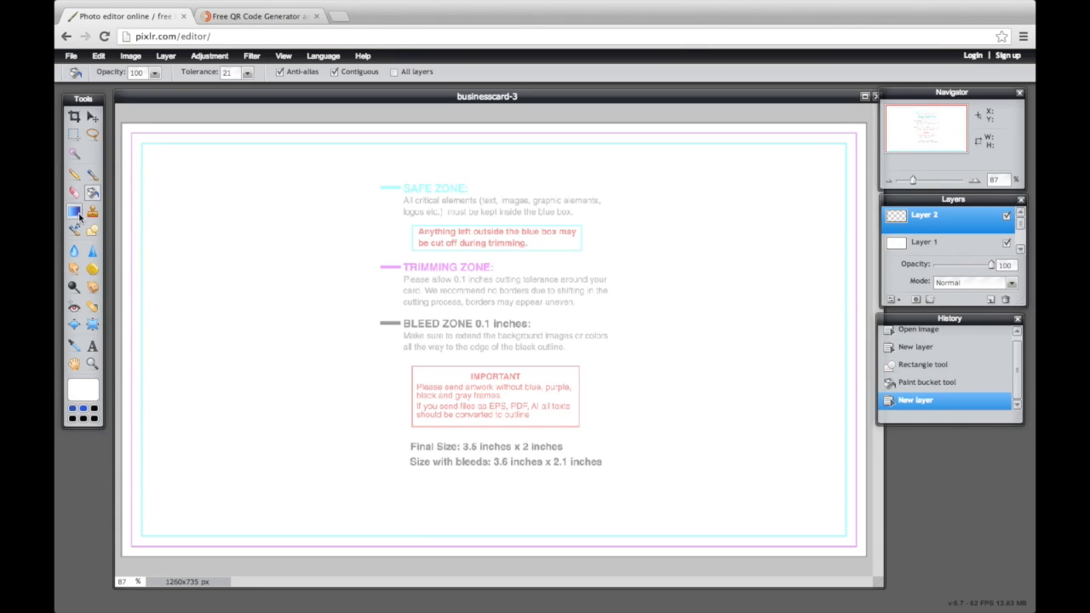
Draw a horizontal bar across the card's upper middle and fill it with dark blue
{"action": "left_click", "coordinate": [92, 232]}
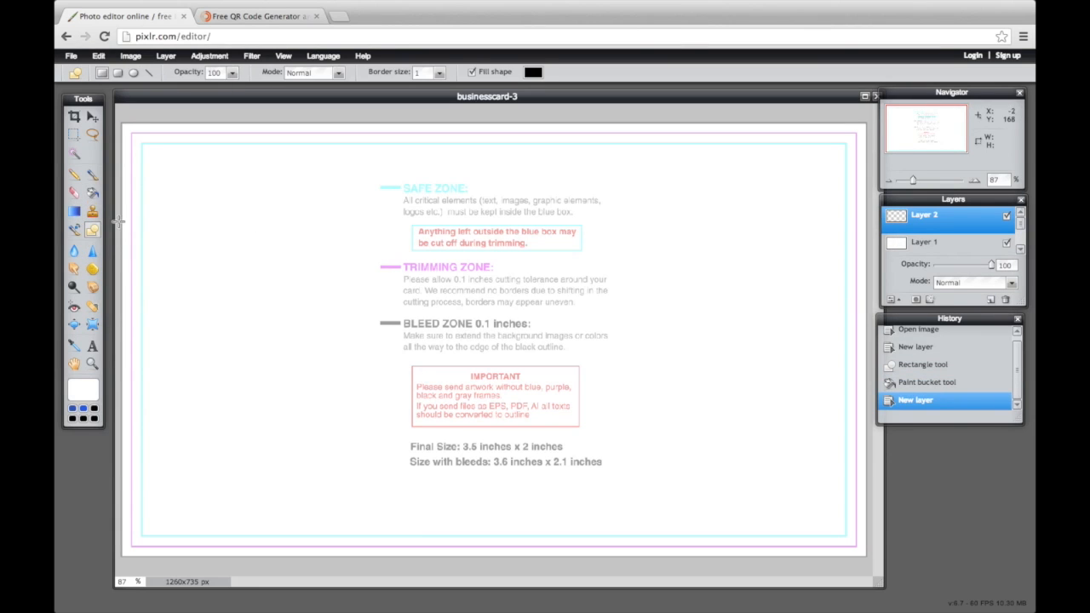
{"action": "left_click_drag", "start_coordinate": [117, 221], "coordinate": [870, 288]}
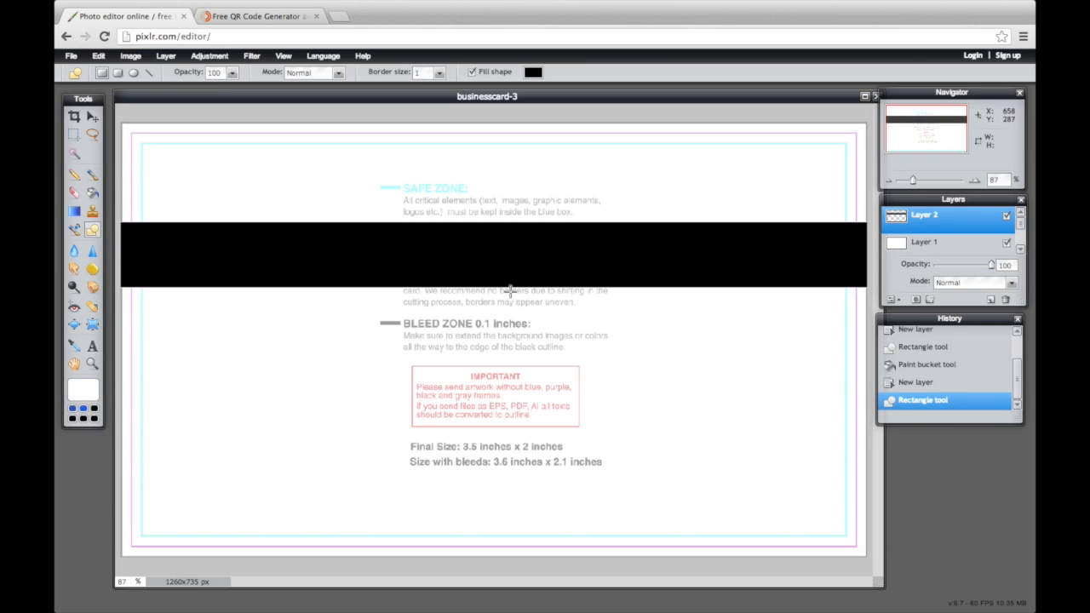
{"action": "left_click", "coordinate": [82, 392]}
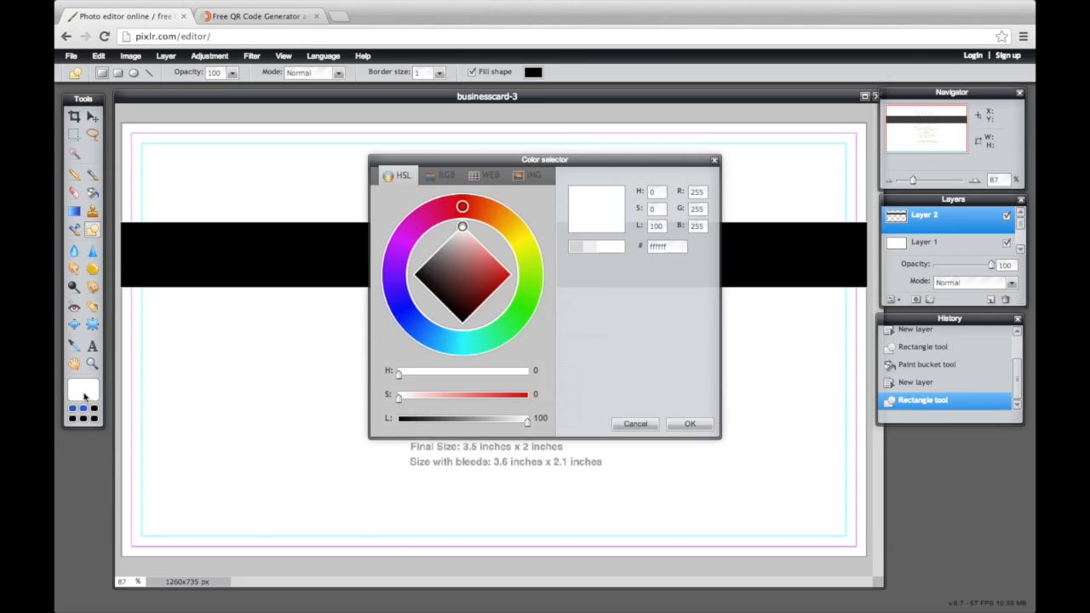
{"action": "left_click", "coordinate": [417, 316]}
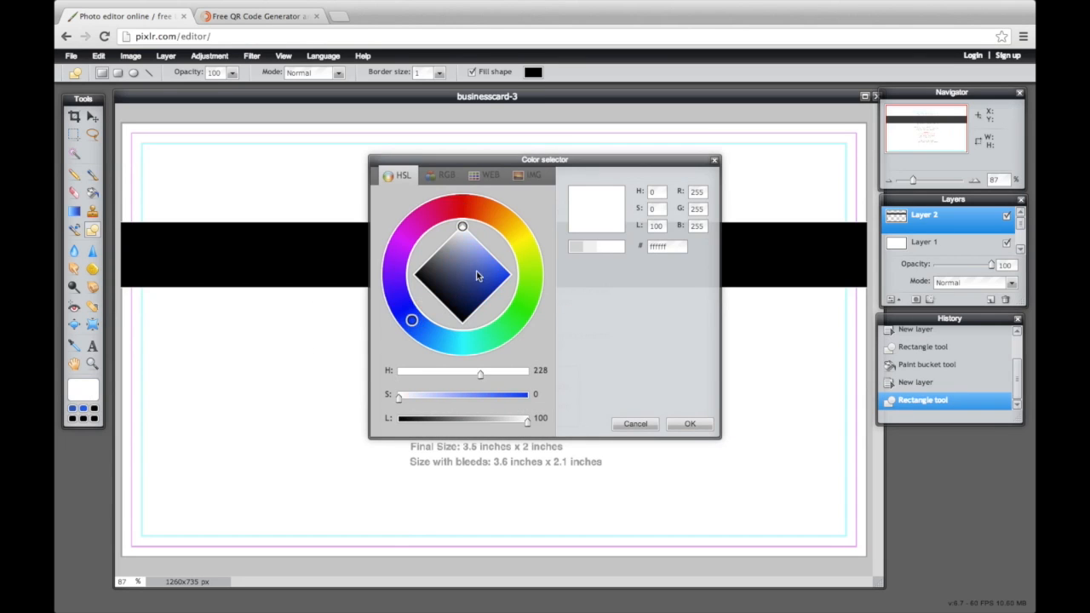
{"action": "mouse_move", "coordinate": [477, 258]}
{"action": "left_mouse_down"}
{"action": "mouse_move", "coordinate": [498, 265]}
{"action": "mouse_move", "coordinate": [488, 275]}
{"action": "left_mouse_up"}
{"action": "left_click", "coordinate": [592, 248]}
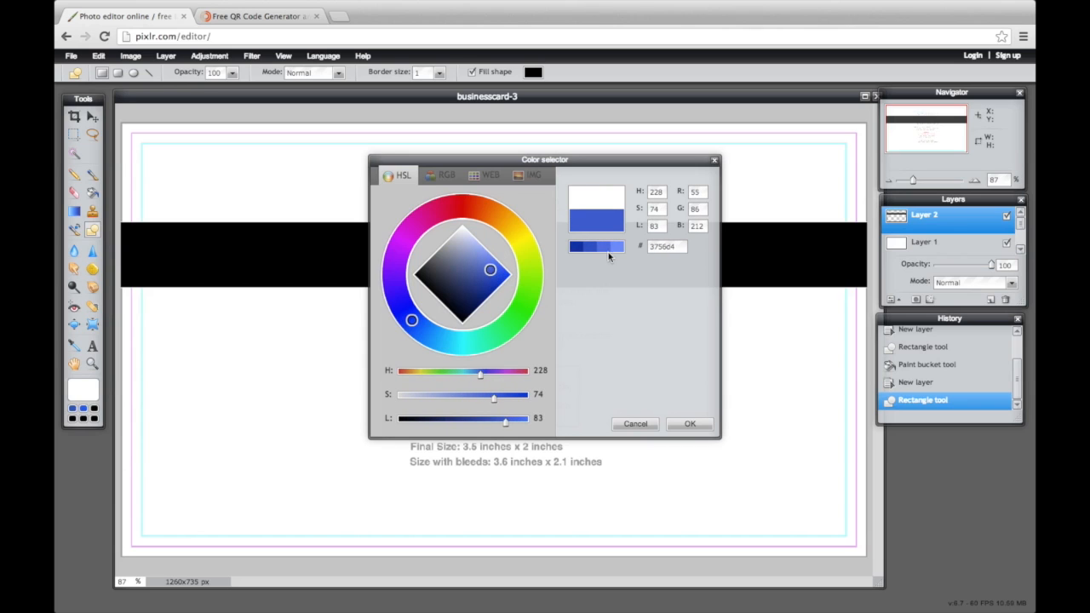
{"action": "left_click", "coordinate": [690, 424]}
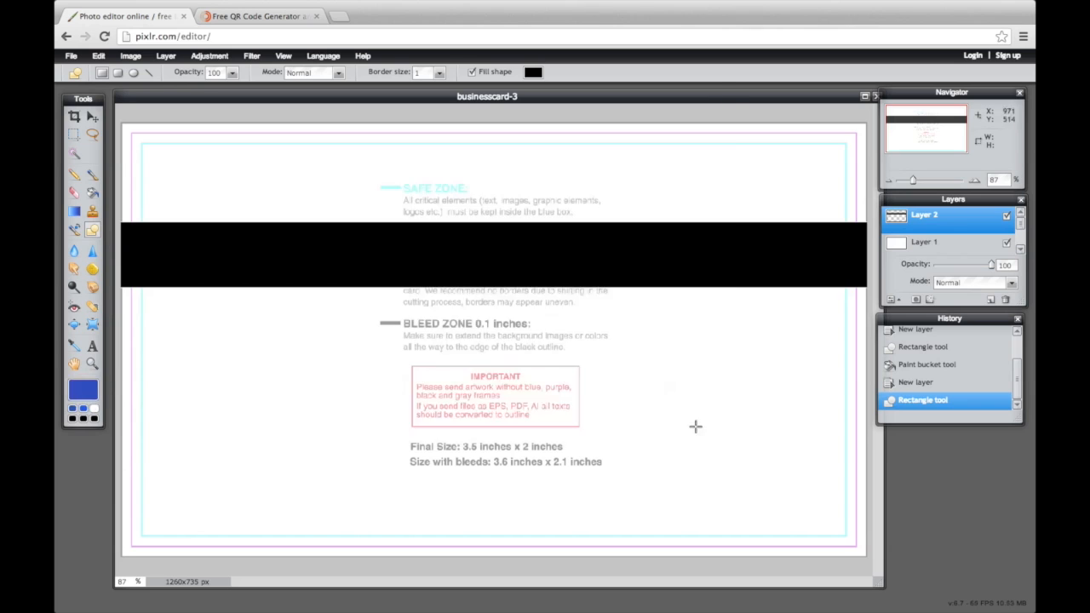
{"action": "left_click", "coordinate": [93, 195]}
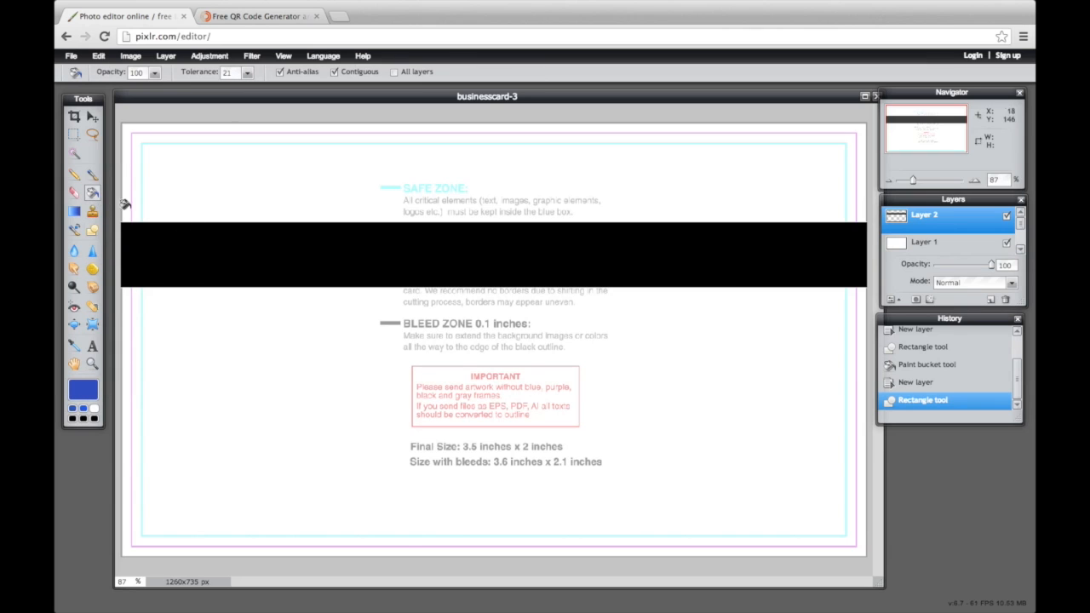
{"action": "left_click", "coordinate": [192, 264]}
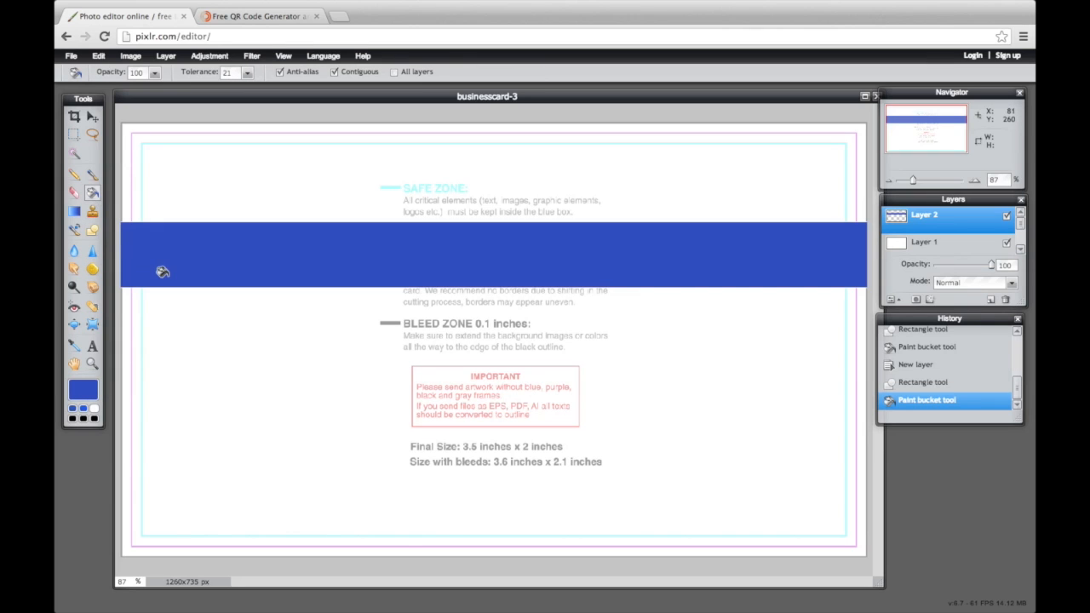
On a new layer, draw a thinner black band just below the blue one
{"action": "left_click", "coordinate": [990, 300]}
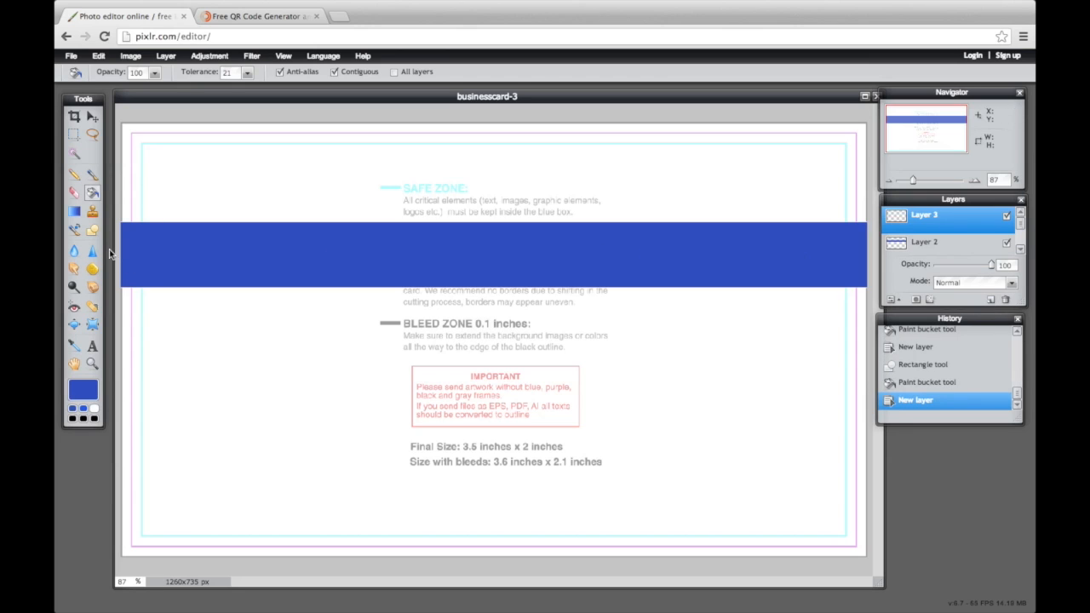
{"action": "left_click", "coordinate": [93, 230]}
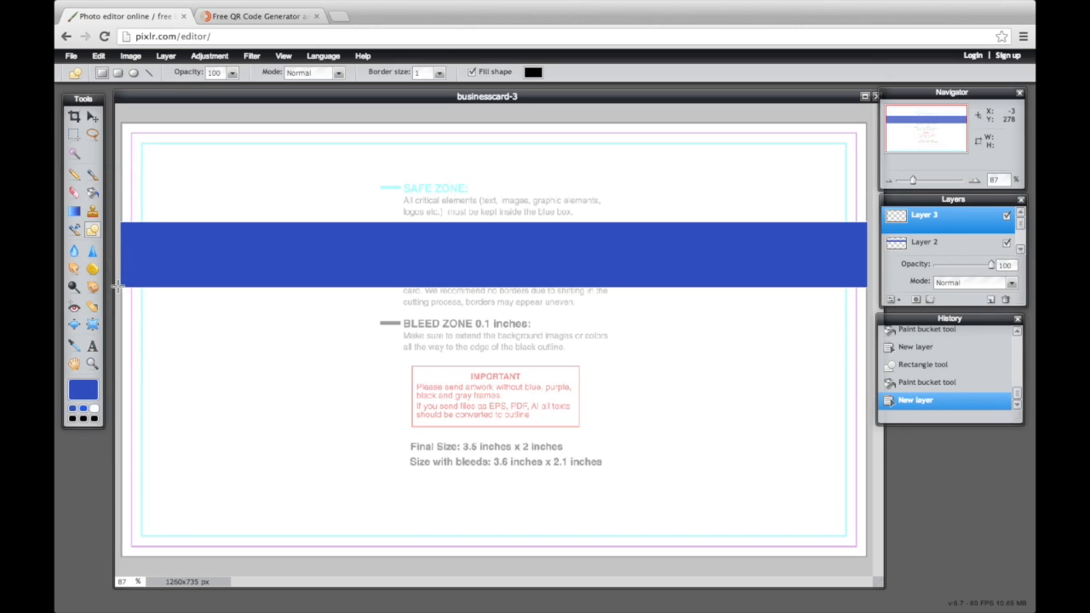
{"action": "left_click_drag", "start_coordinate": [123, 327], "coordinate": [890, 324]}
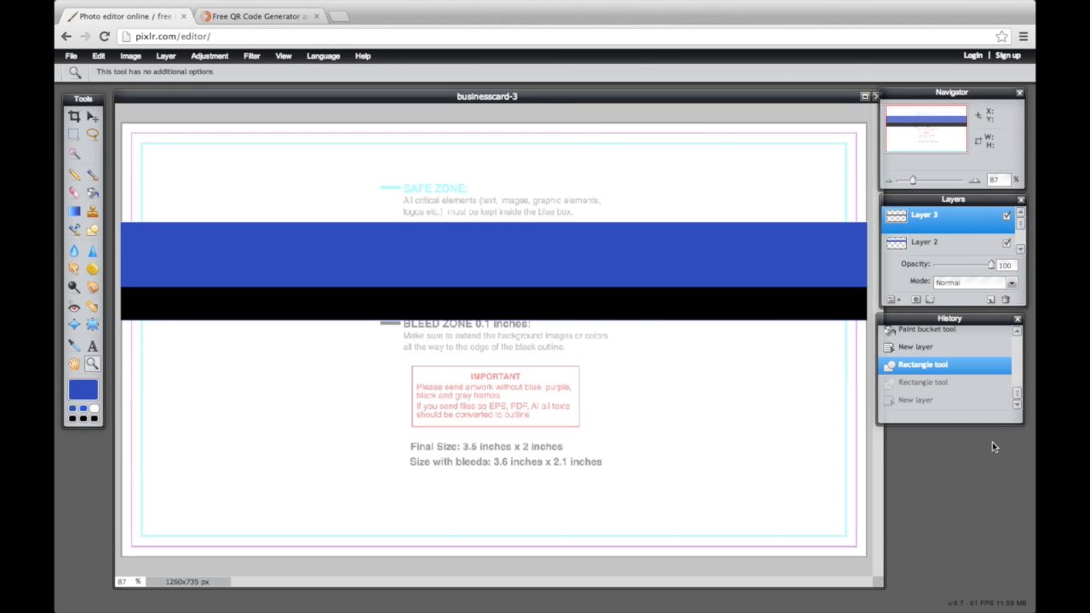
On a new layer, draw a black square over the left side of the bands
{"action": "left_click", "coordinate": [991, 301]}
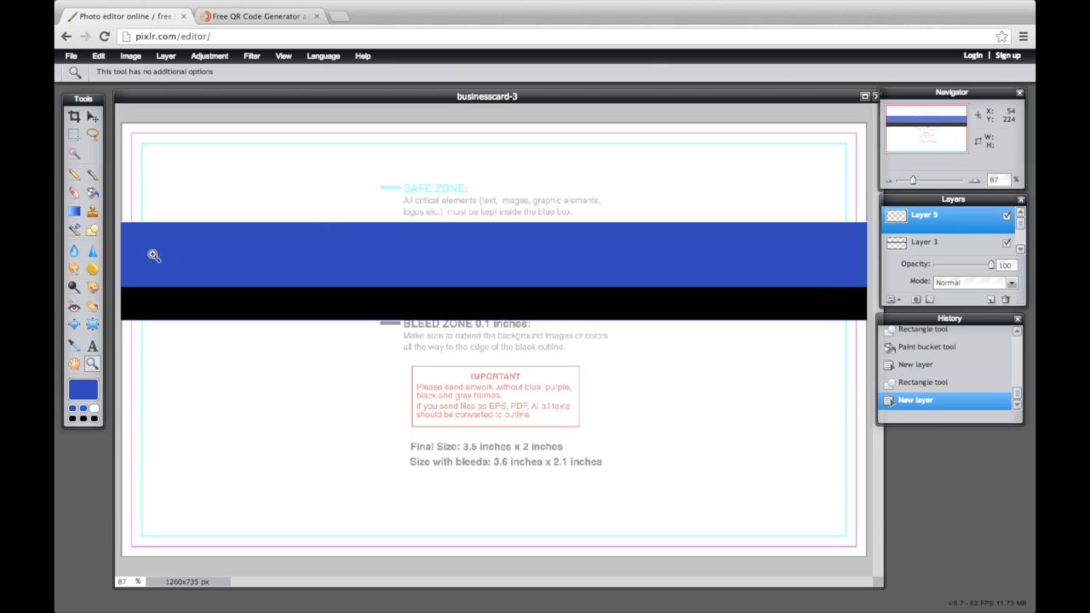
{"action": "left_click", "coordinate": [90, 231]}
{"action": "left_click_drag", "start_coordinate": [194, 192], "coordinate": [353, 343]}
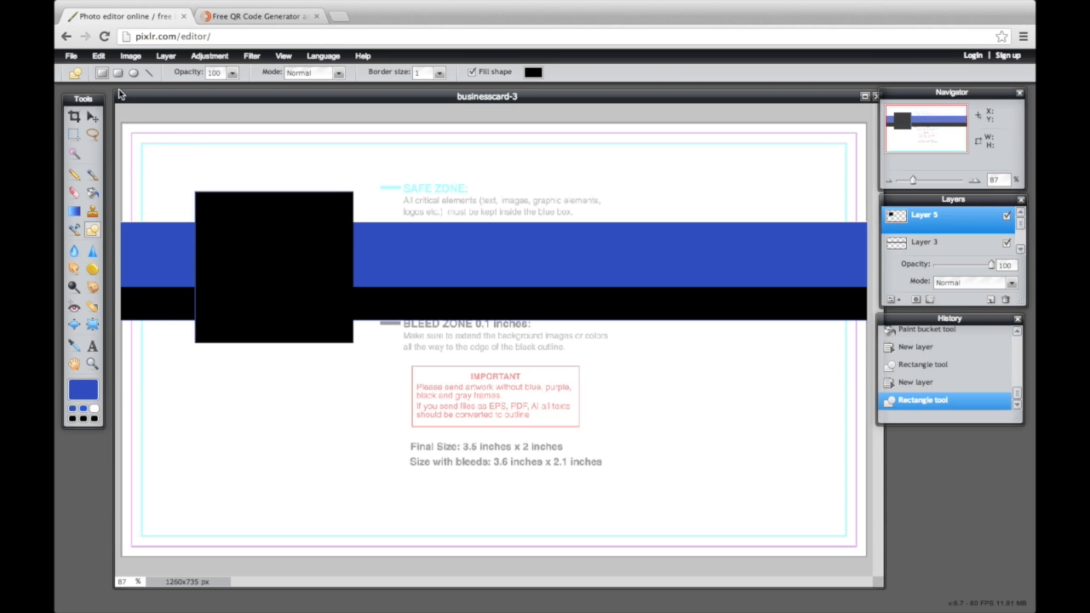
Open QRCode_AWT2Q (2).png in Pixlr, then switch to the QR code generator tab
{"action": "left_click", "coordinate": [72, 57]}
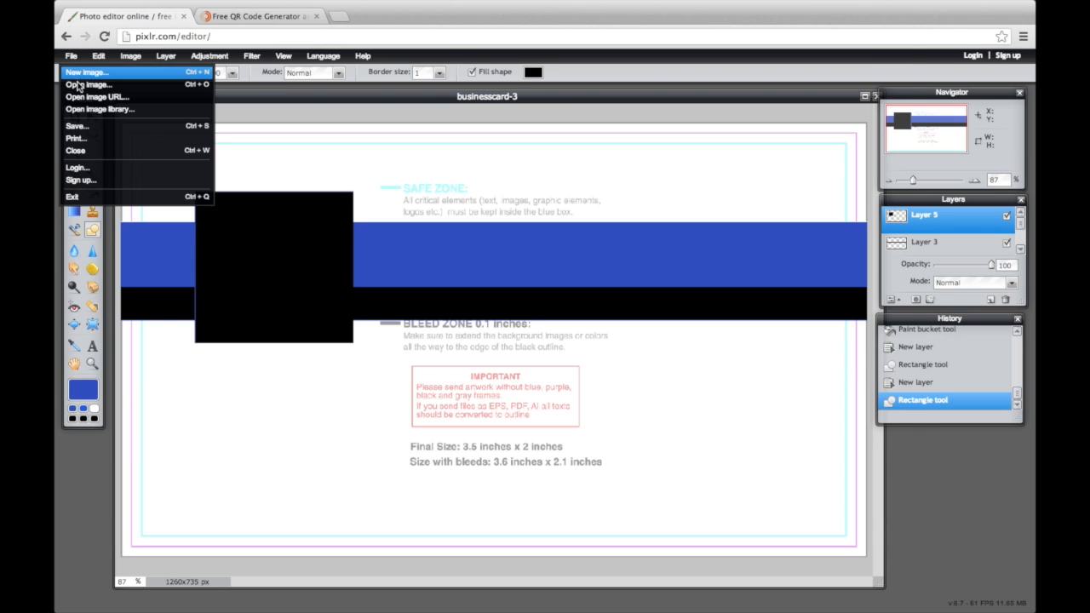
{"action": "left_click", "coordinate": [97, 85]}
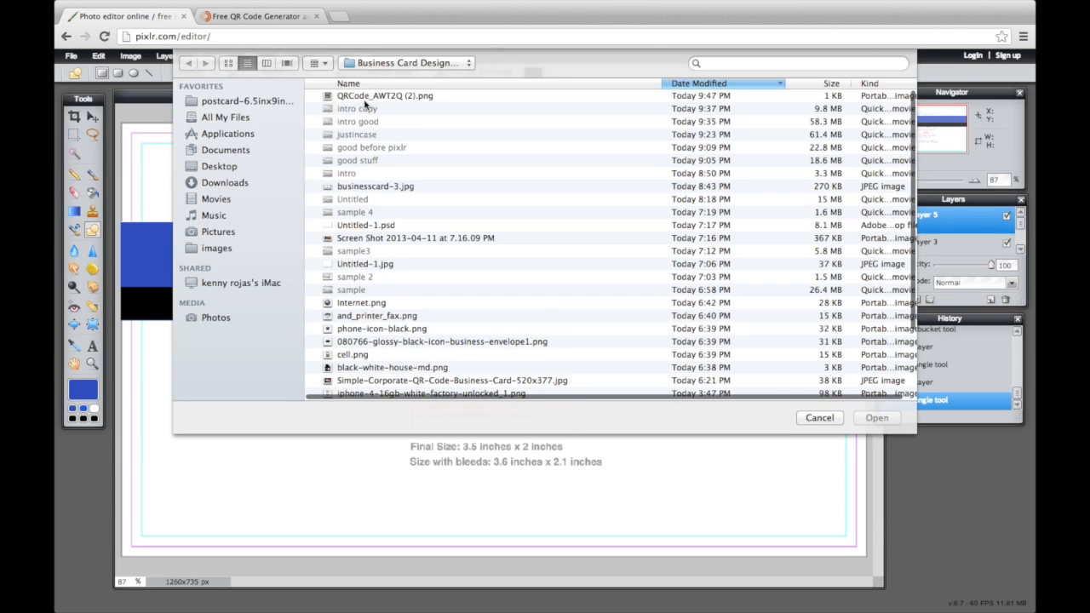
{"action": "left_click", "coordinate": [366, 96]}
{"action": "left_click", "coordinate": [877, 417]}
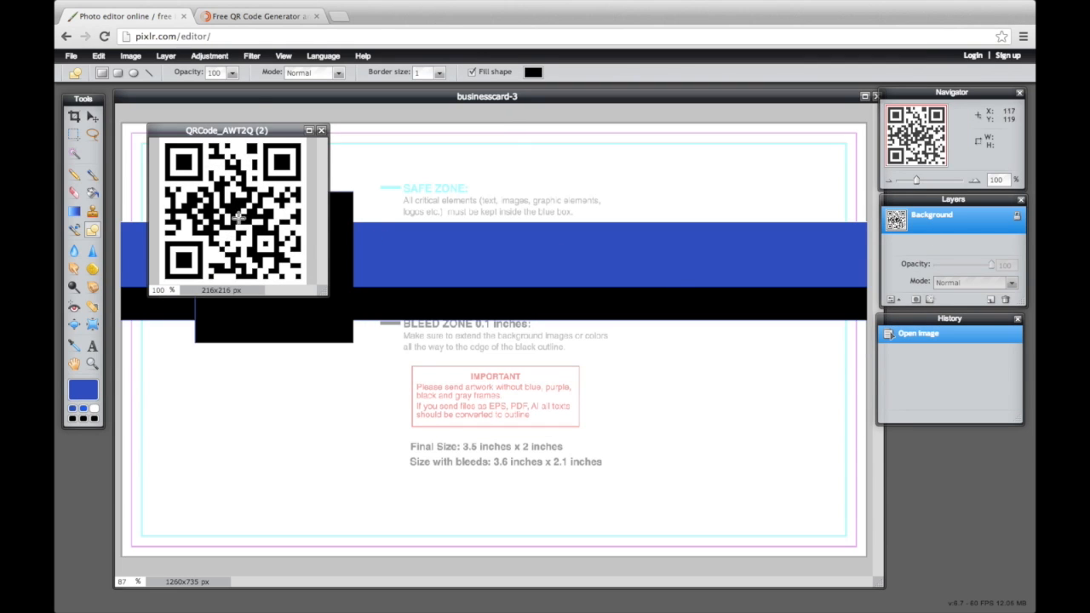
{"action": "left_click", "coordinate": [251, 17]}
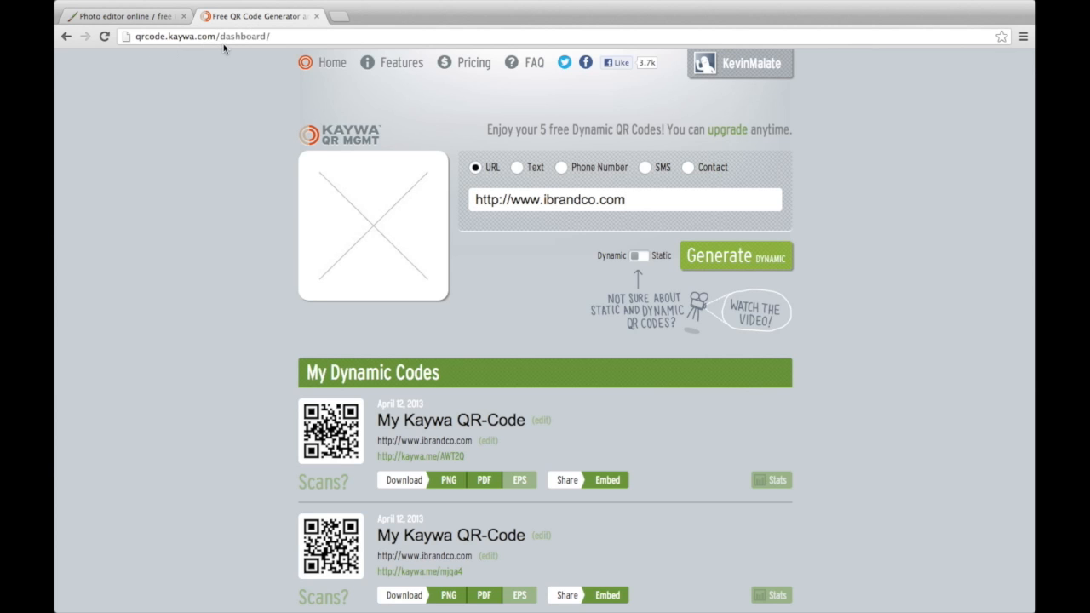
{"action": "double_click", "coordinate": [243, 36]}
{"action": "key", "text": "BackSpace"}
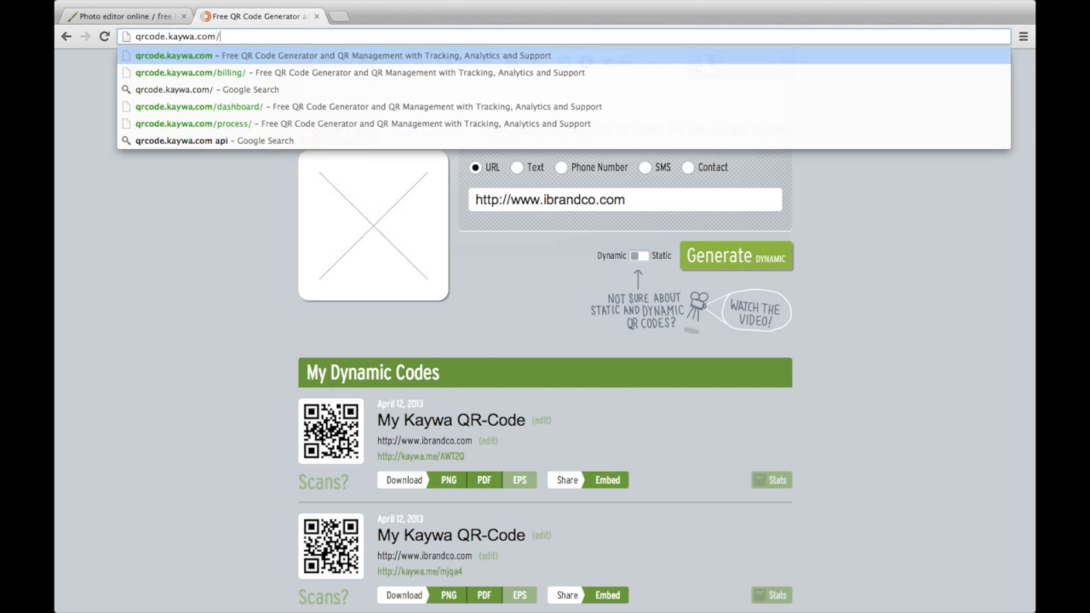
{"action": "key", "text": "Return"}
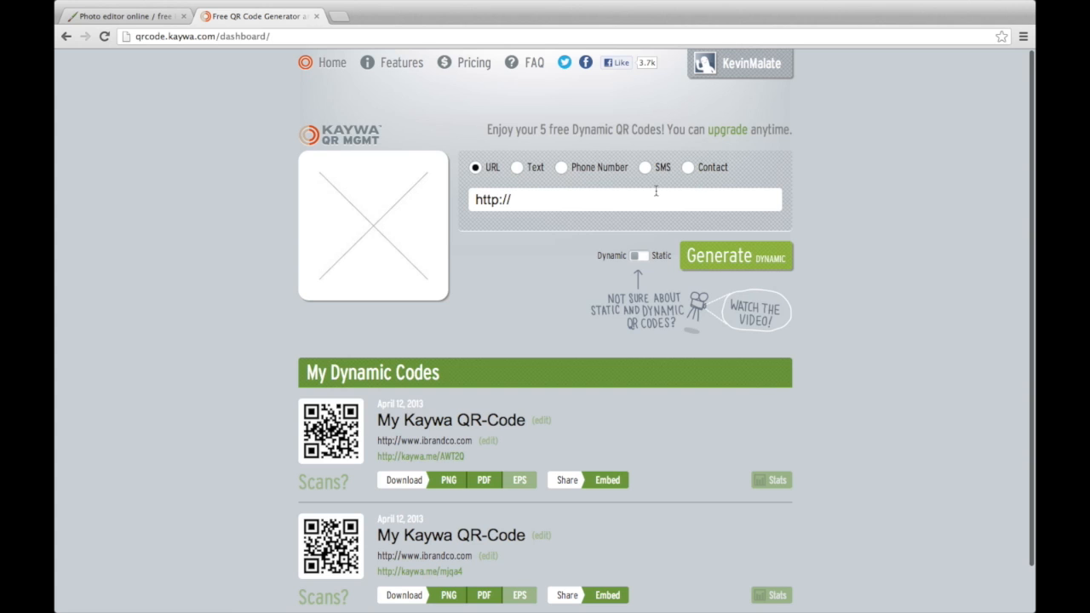
{"action": "left_click", "coordinate": [610, 200]}
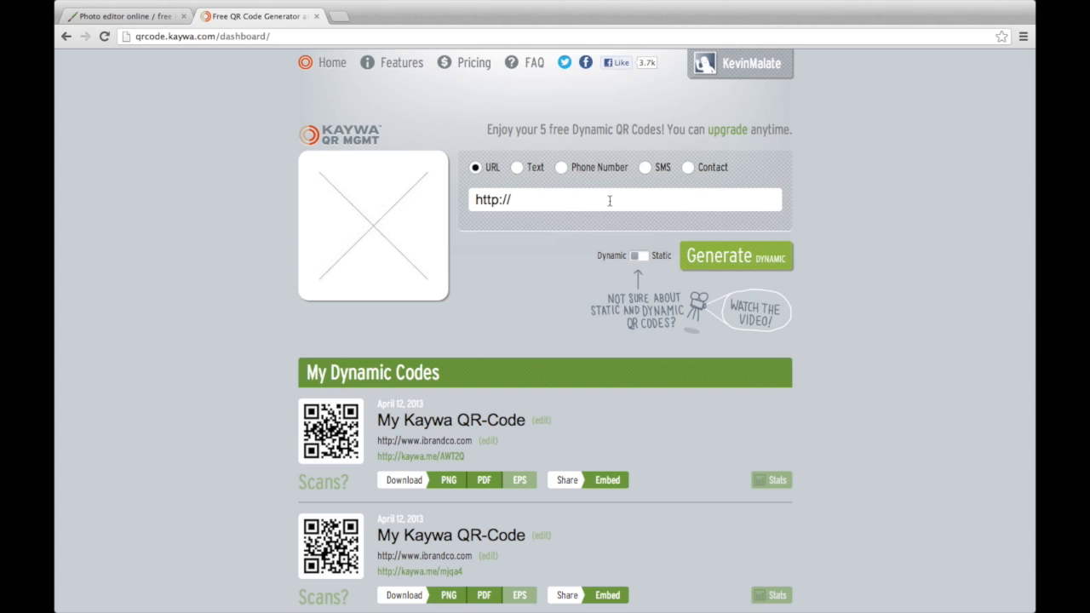
{"action": "type", "text": "w"}
{"action": "left_click", "coordinate": [600, 223]}
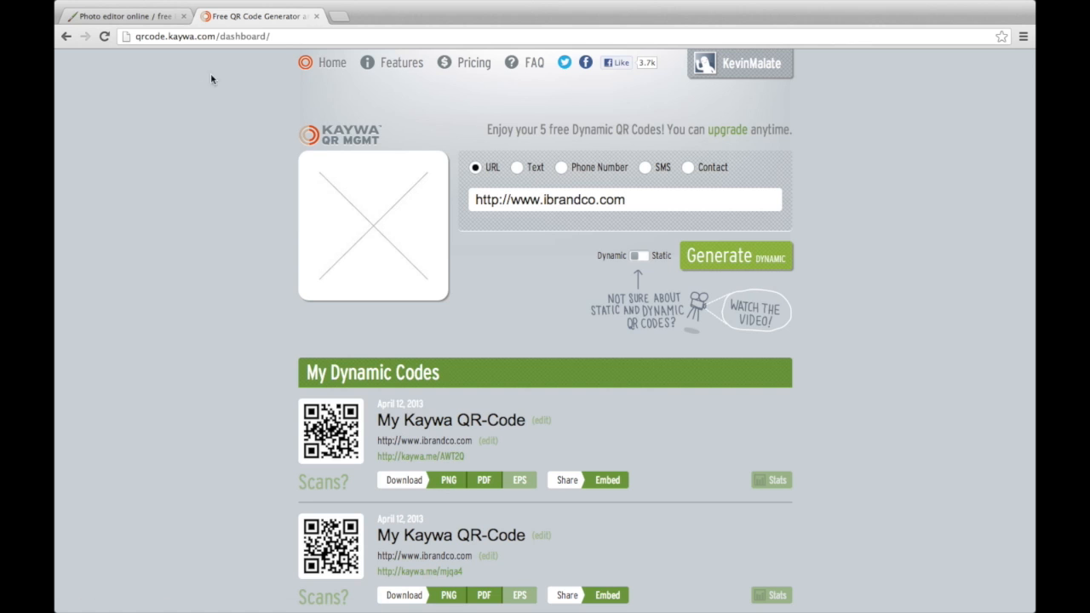
Copy the QR code image and paste it onto the card over the black square
{"action": "left_click", "coordinate": [160, 17]}
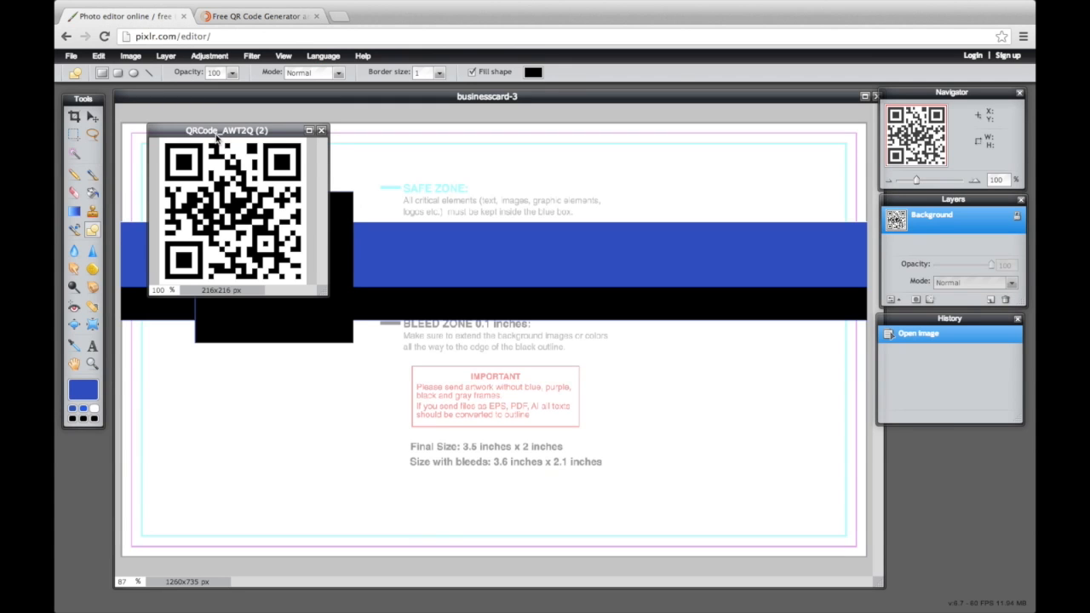
{"action": "key", "text": "ctrl+a"}
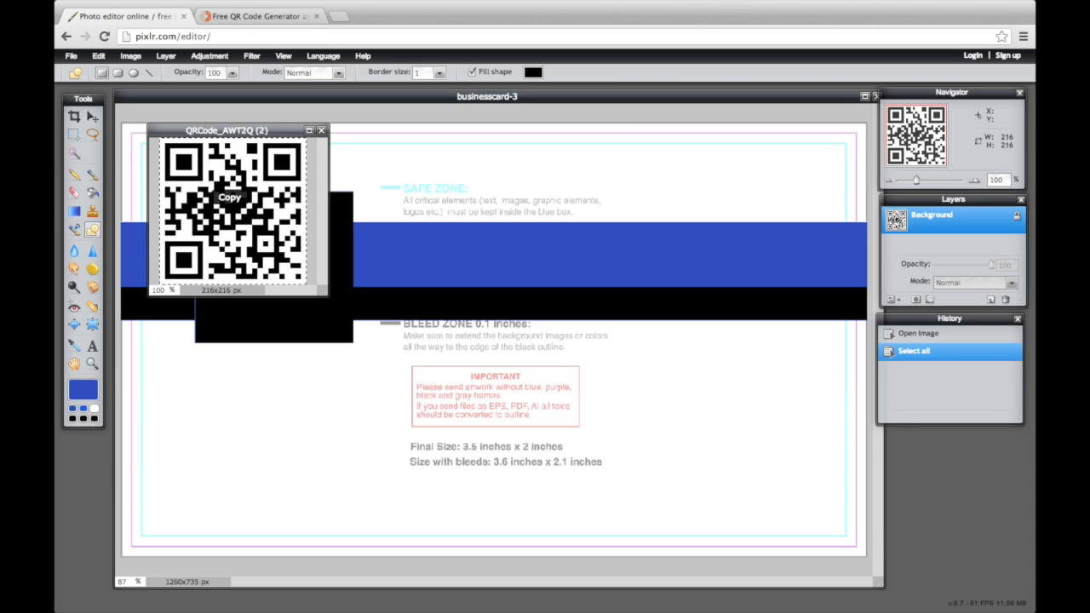
{"action": "left_click", "coordinate": [345, 212]}
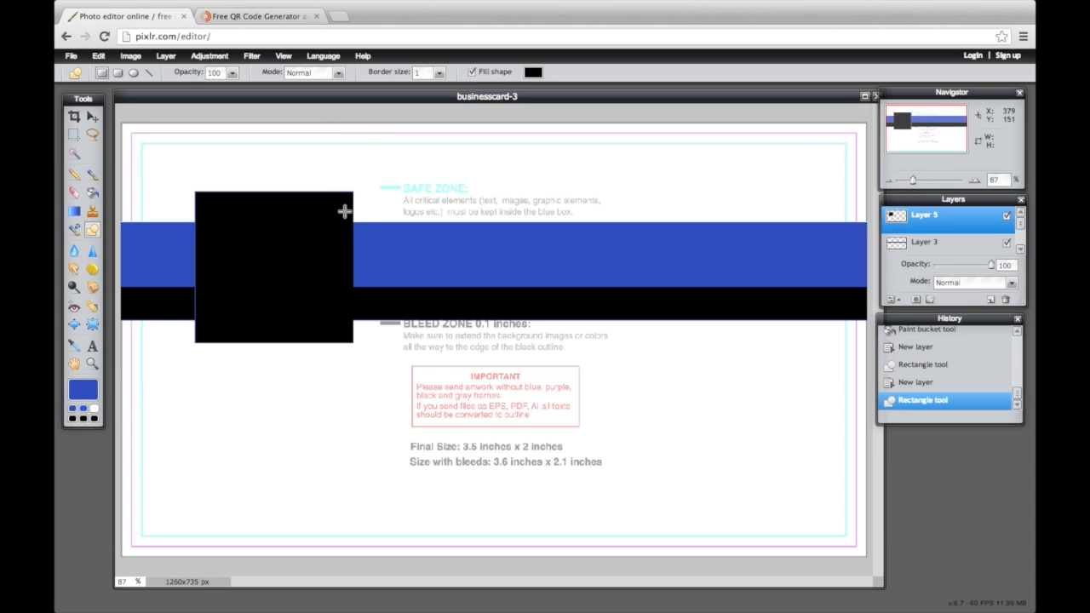
{"action": "left_click", "coordinate": [91, 118]}
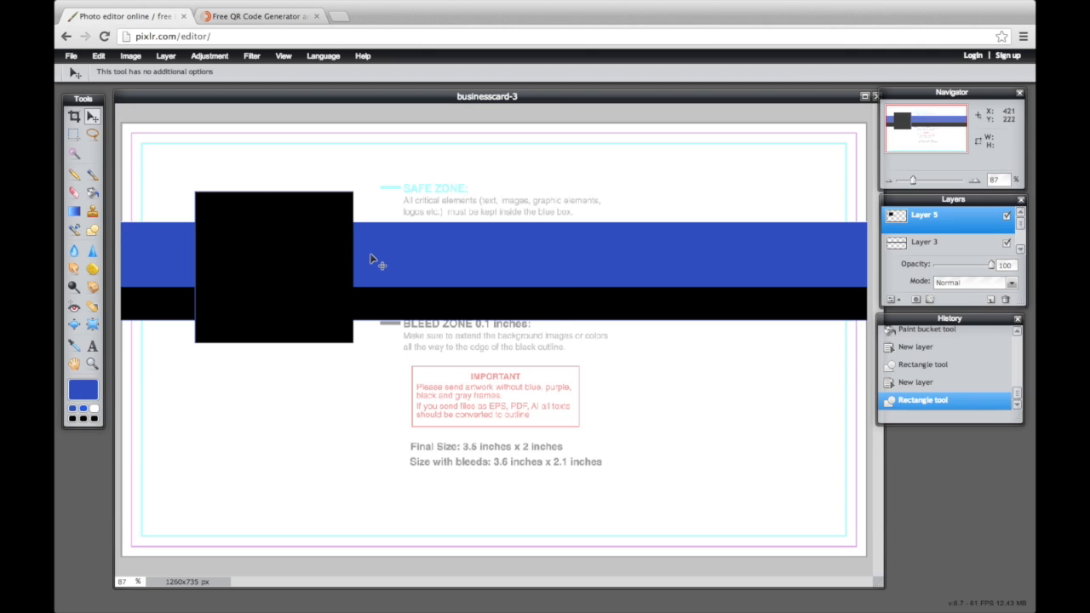
{"action": "key", "text": "ctrl+v"}
{"action": "left_click_drag", "start_coordinate": [464, 322], "coordinate": [238, 247]}
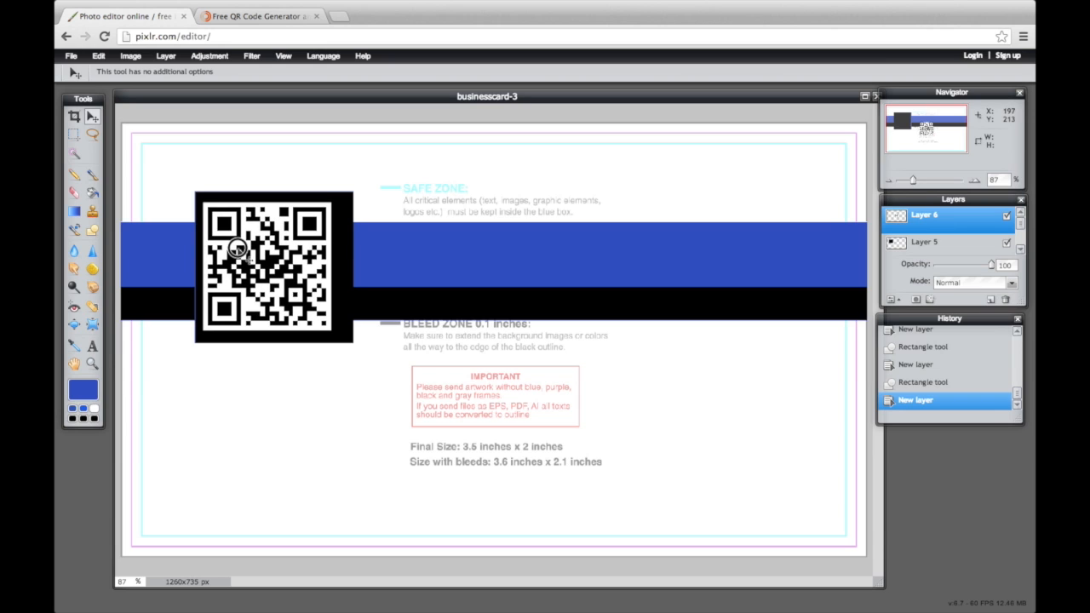
{"action": "left_click_drag", "start_coordinate": [239, 247], "coordinate": [236, 246]}
Free-transform the black square on Layer 5, trimming its bottom and right sides to frame the QR code
{"action": "left_click", "coordinate": [99, 56]}
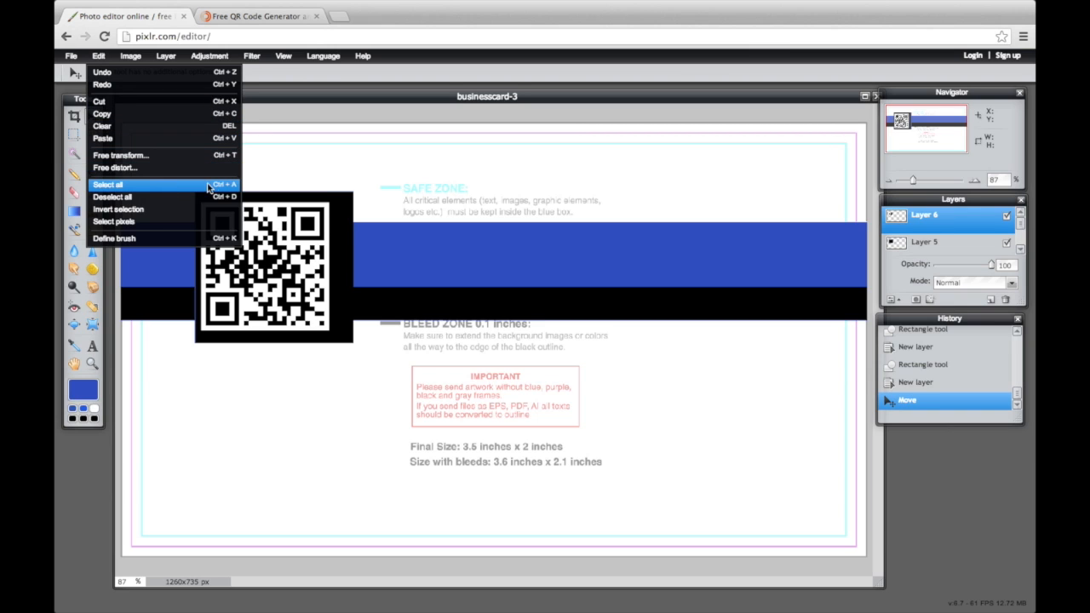
{"action": "left_click", "coordinate": [304, 255]}
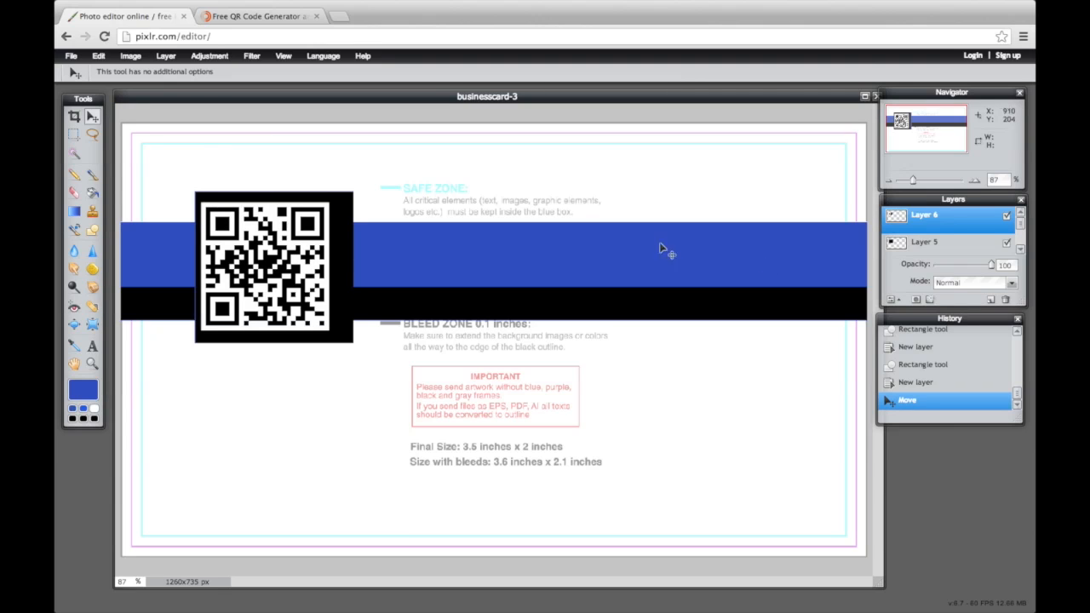
{"action": "left_click", "coordinate": [894, 247]}
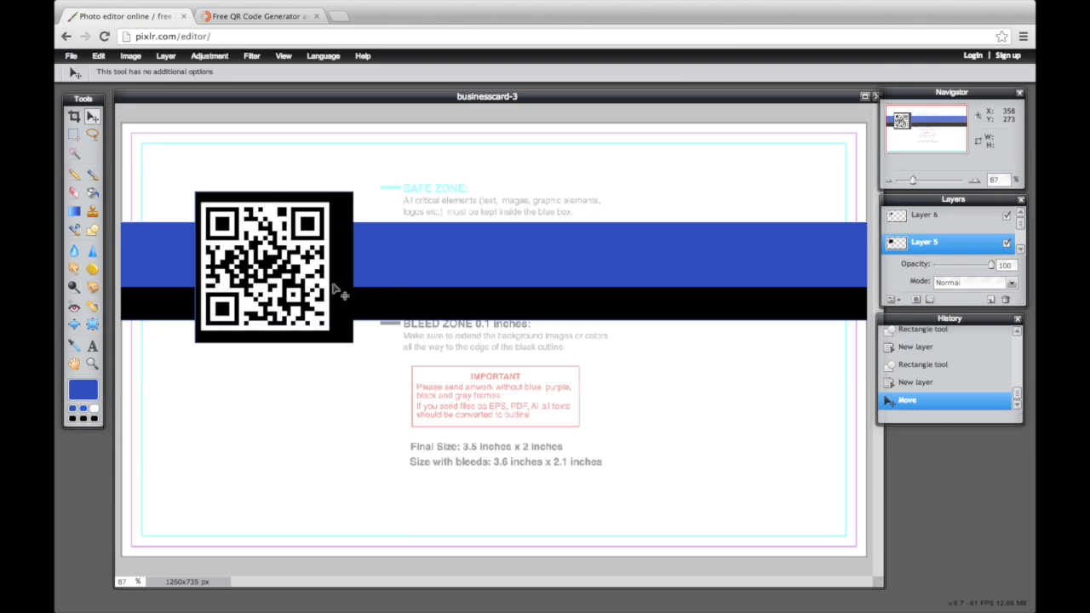
{"action": "key", "text": "ctrl+t"}
{"action": "left_click_drag", "start_coordinate": [276, 341], "coordinate": [277, 338]}
{"action": "left_click_drag", "start_coordinate": [353, 266], "coordinate": [321, 268]}
{"action": "left_click", "coordinate": [401, 343]}
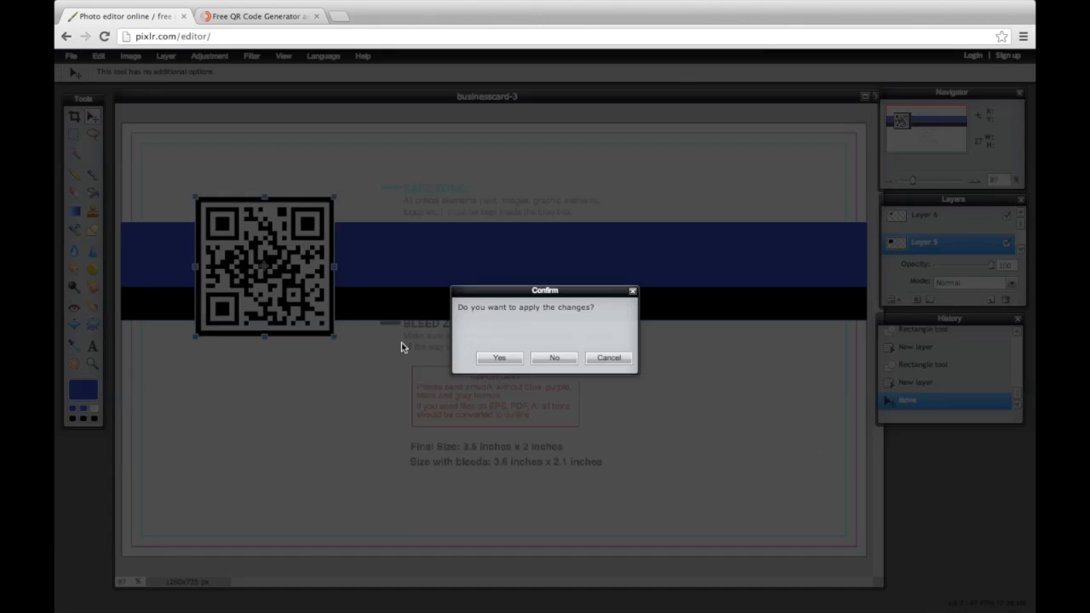
{"action": "left_click", "coordinate": [512, 364]}
Nudge the black frame and the QR code layer so the code sits centred inside
{"action": "left_click", "coordinate": [921, 248]}
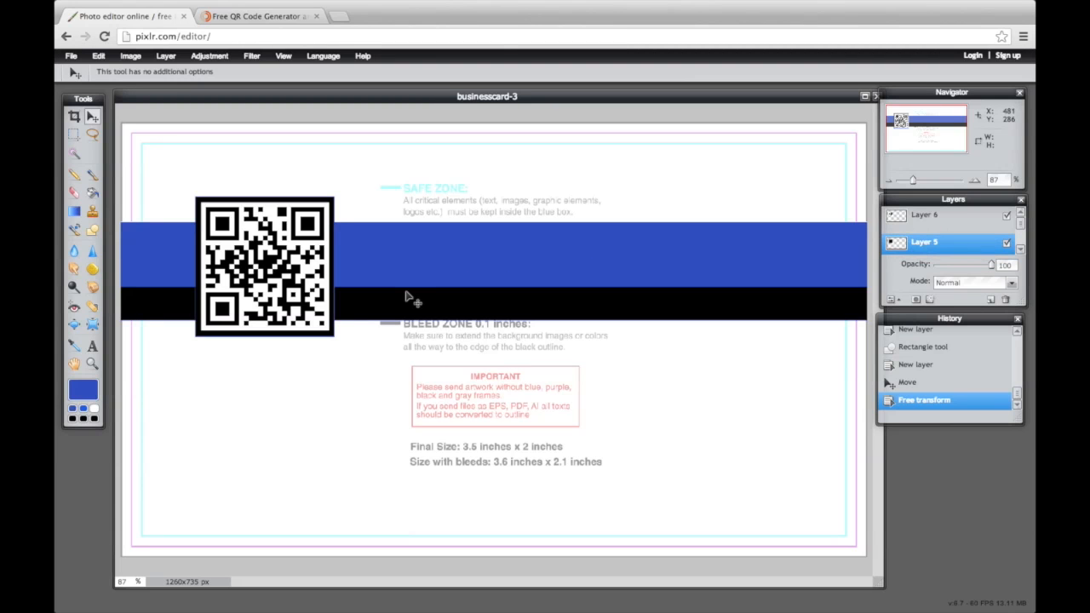
{"action": "key", "text": "Down"}
{"action": "key", "text": "Down"}
{"action": "key", "text": "Down"}
{"action": "key", "text": "Down"}
{"action": "key", "text": "Down"}
{"action": "key", "text": "Down"}
{"action": "key", "text": "Down"}
{"action": "key", "text": "Down"}
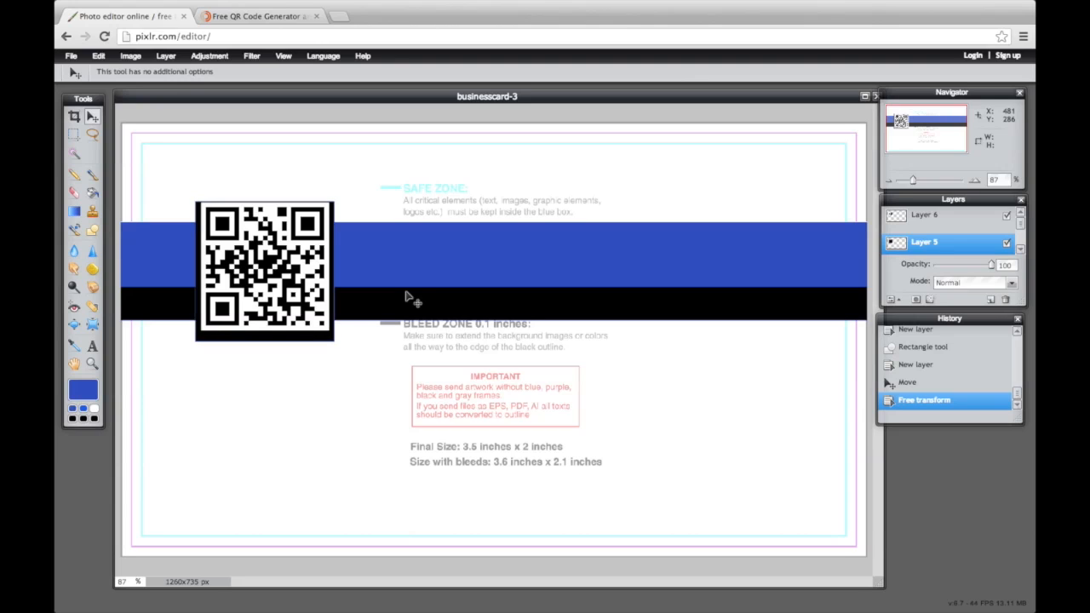
{"action": "key", "text": "Up"}
{"action": "key", "text": "Up"}
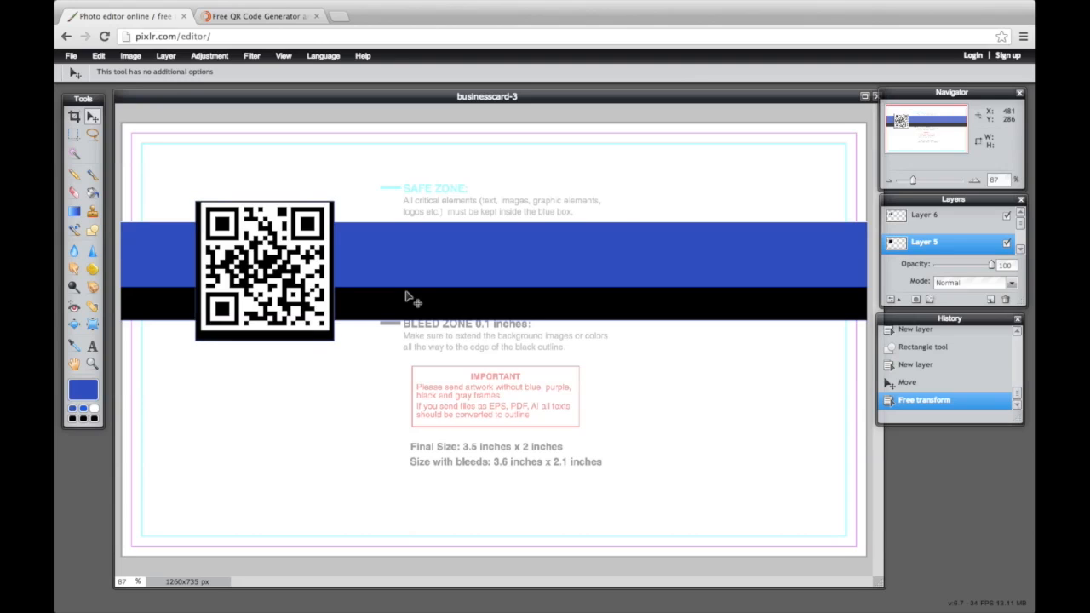
{"action": "left_click", "coordinate": [940, 223]}
{"action": "key", "text": "Down"}
{"action": "key", "text": "Down"}
{"action": "key", "text": "Down"}
{"action": "key", "text": "Down"}
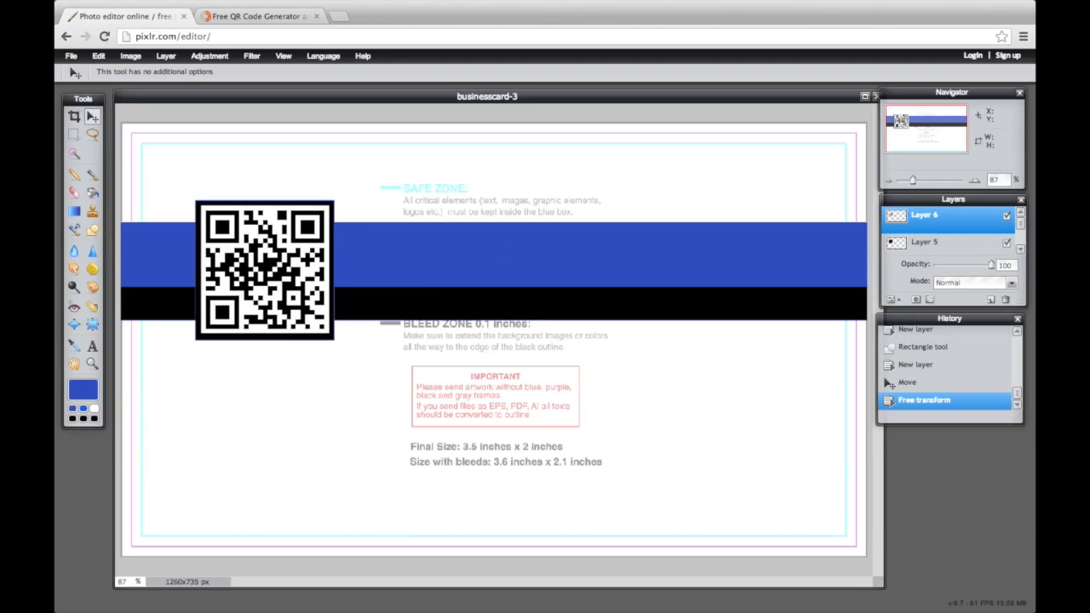
{"action": "key", "text": "Down"}
{"action": "key", "text": "Up"}
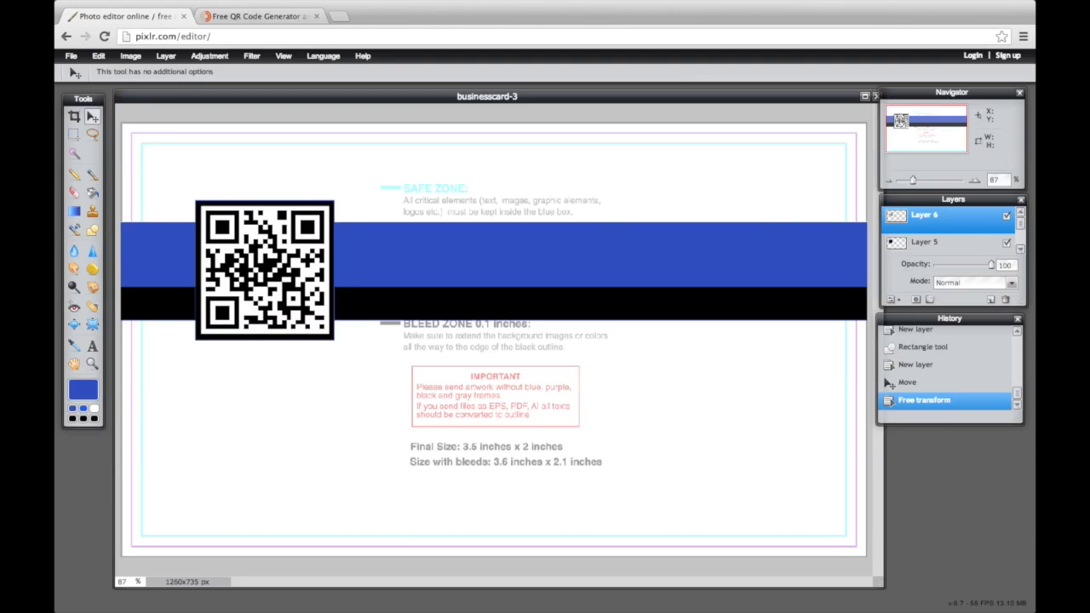
Add JOHN DOE on the blue band in white Bebas Neue at size 110
{"action": "key", "text": "t"}
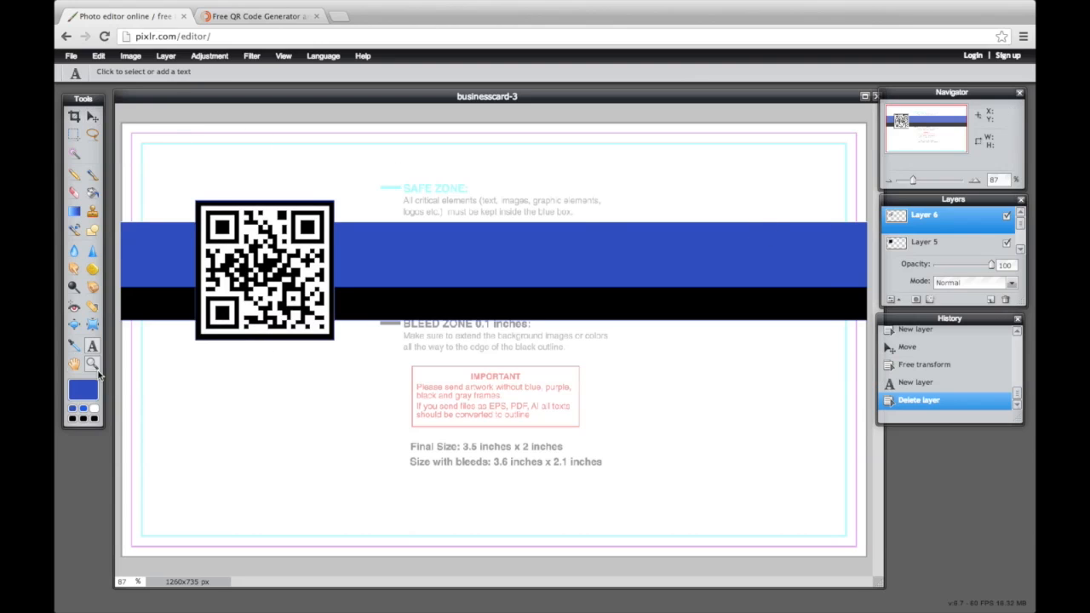
{"action": "left_click", "coordinate": [369, 253]}
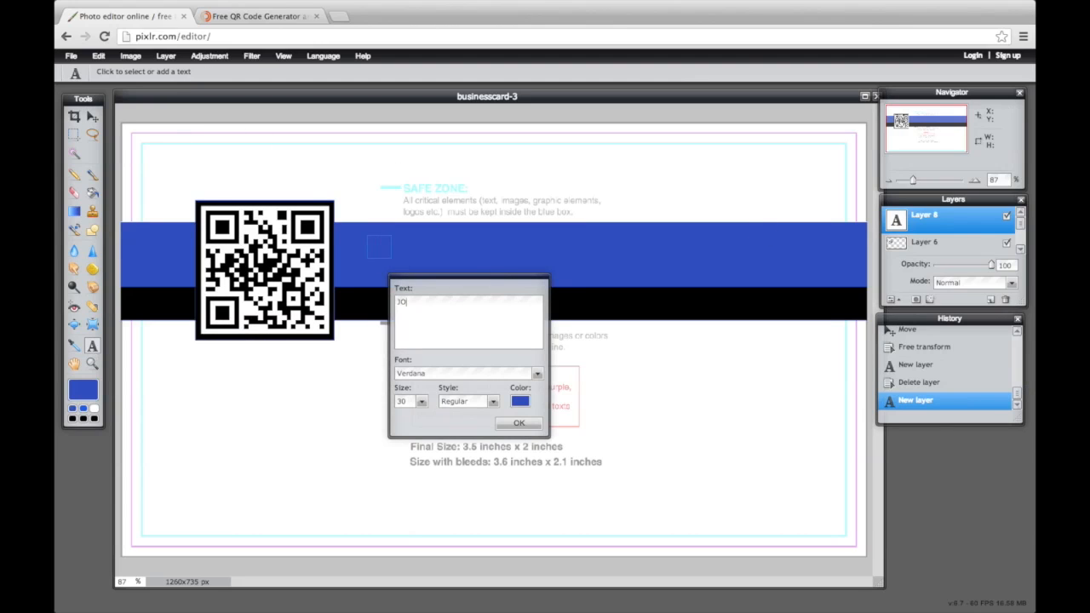
{"action": "key", "text": "ctrl+a"}
{"action": "left_click", "coordinate": [519, 400]}
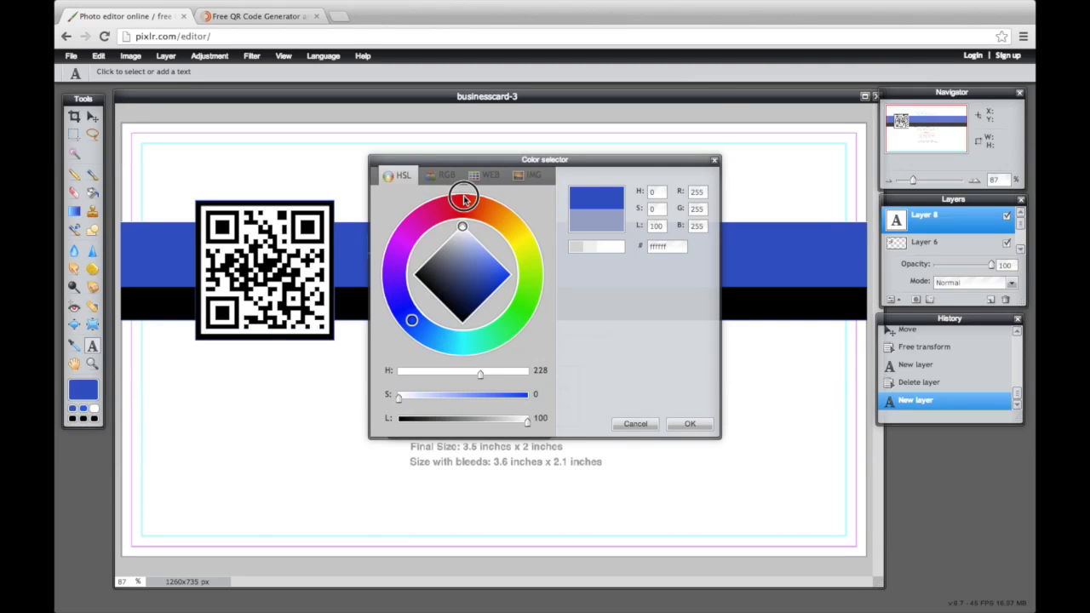
{"action": "left_click", "coordinate": [688, 424]}
{"action": "left_click", "coordinate": [537, 375]}
{"action": "mouse_move", "coordinate": [537, 395]}
{"action": "left_mouse_down"}
{"action": "mouse_move", "coordinate": [536, 417]}
{"action": "mouse_move", "coordinate": [534, 407]}
{"action": "left_mouse_up"}
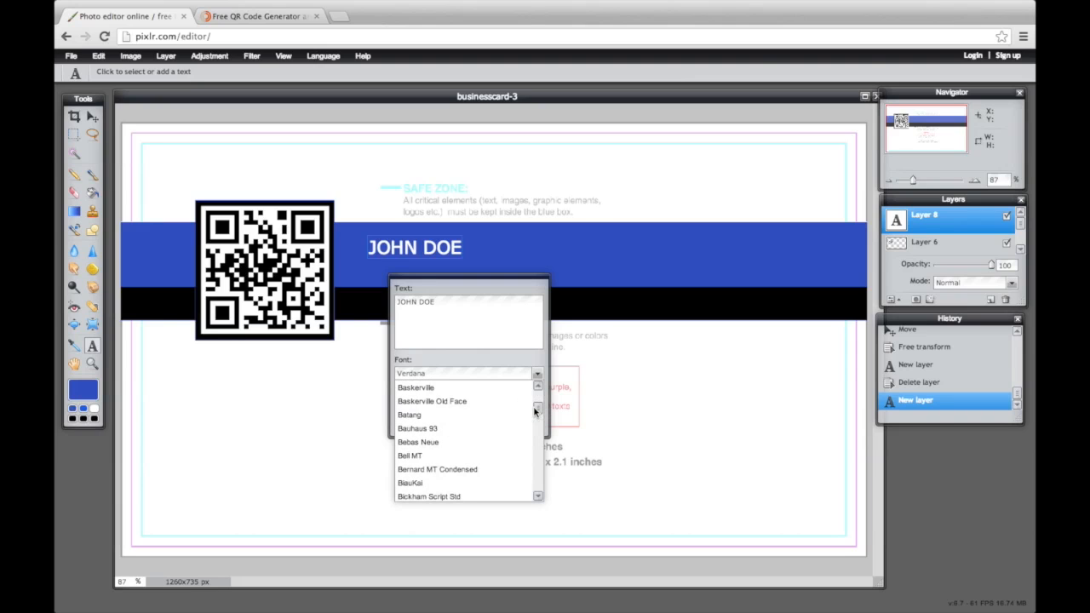
{"action": "left_click", "coordinate": [502, 442]}
{"action": "left_click", "coordinate": [421, 402]}
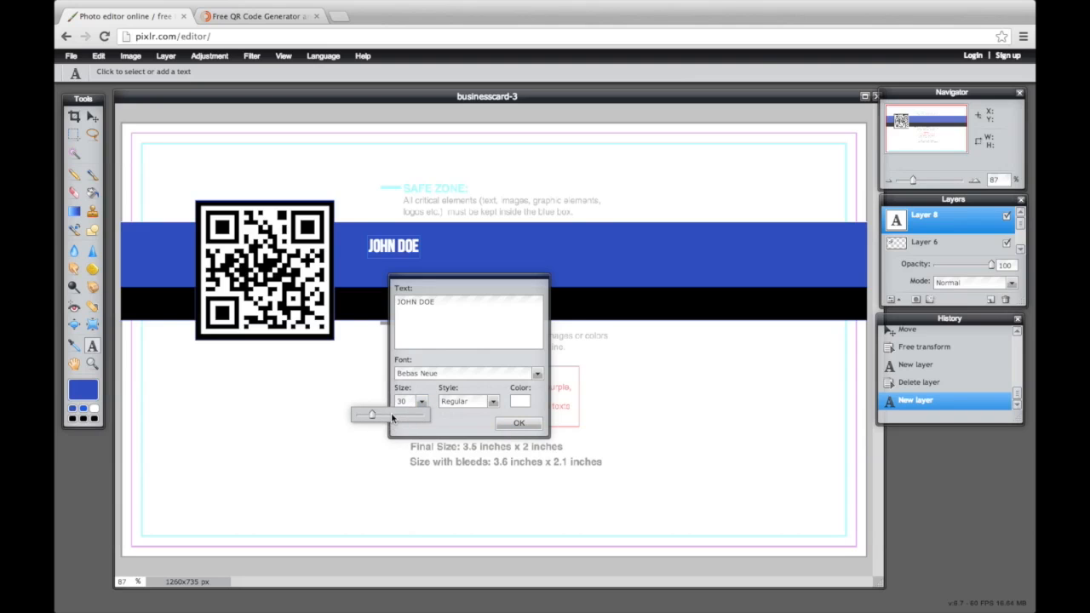
{"action": "left_click_drag", "start_coordinate": [392, 417], "coordinate": [414, 415]}
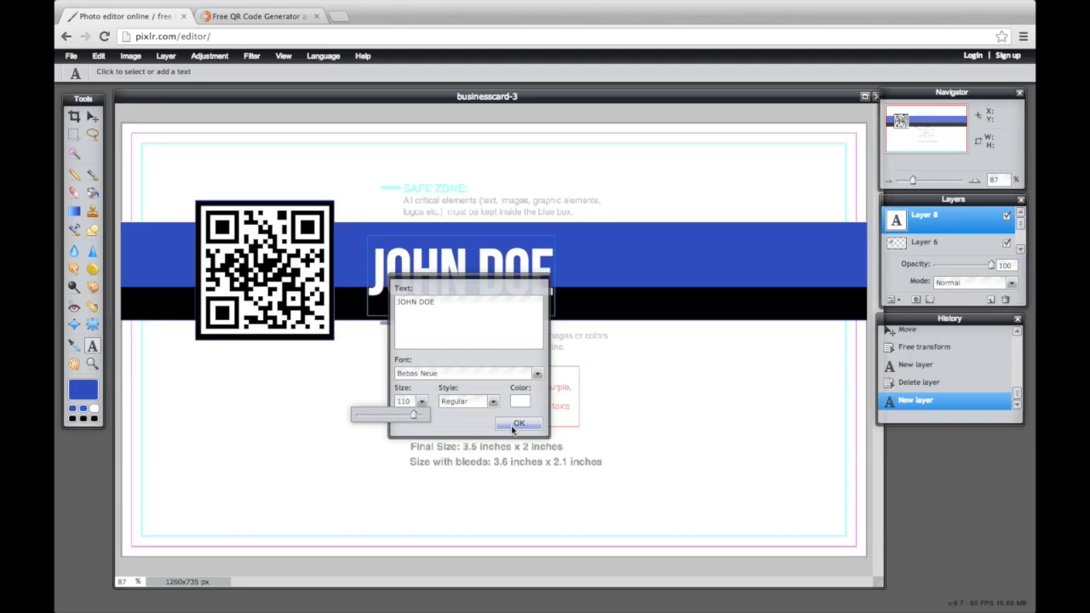
{"action": "left_click", "coordinate": [517, 424]}
Shift JOHN DOE slightly left and up, then add an empty layer
{"action": "left_click", "coordinate": [92, 116]}
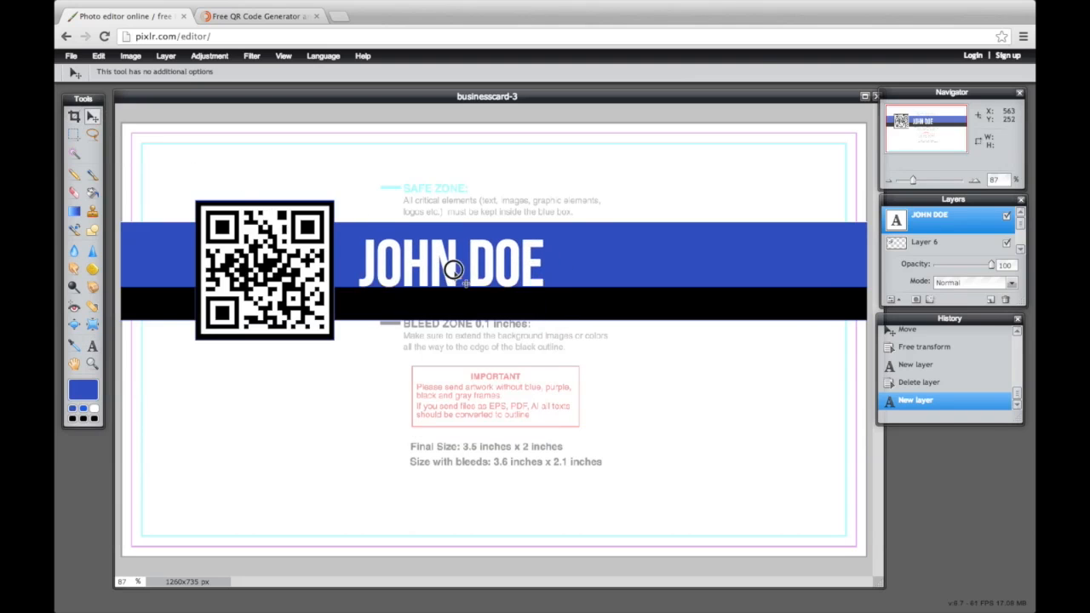
{"action": "left_click_drag", "start_coordinate": [454, 270], "coordinate": [446, 262]}
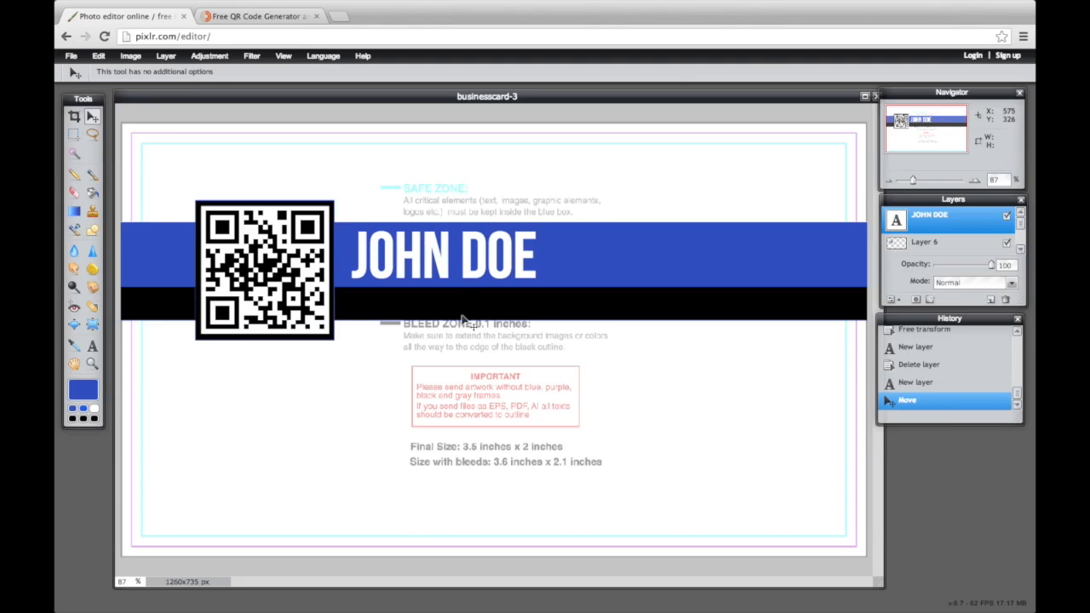
{"action": "left_click", "coordinate": [990, 301]}
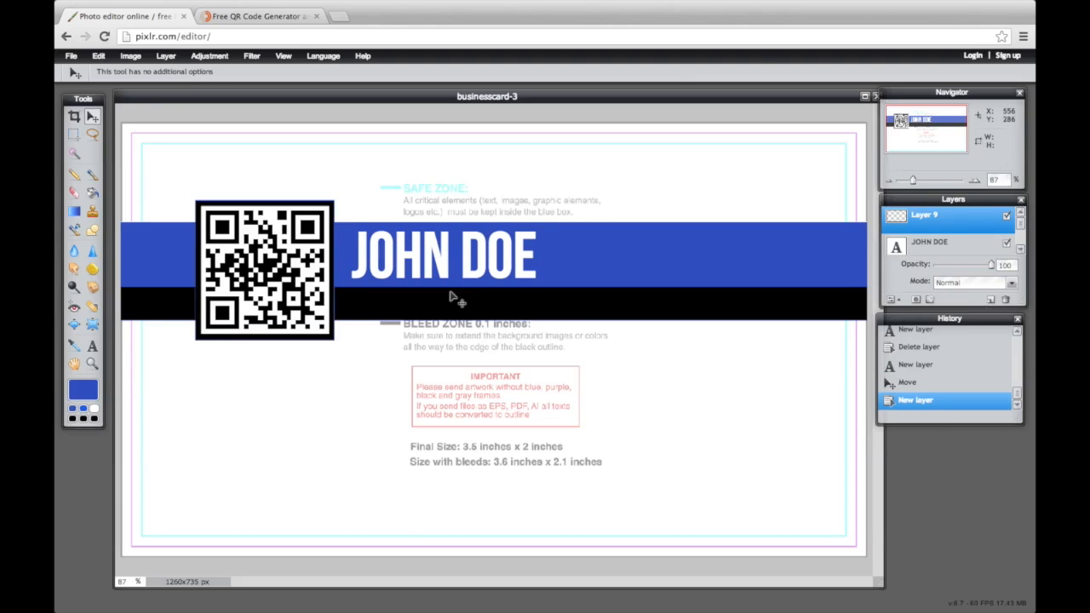
Type OFFICE MANAGER below the name, make it white and smaller, and place it on the black band
{"action": "left_click", "coordinate": [92, 344]}
{"action": "left_click", "coordinate": [369, 305]}
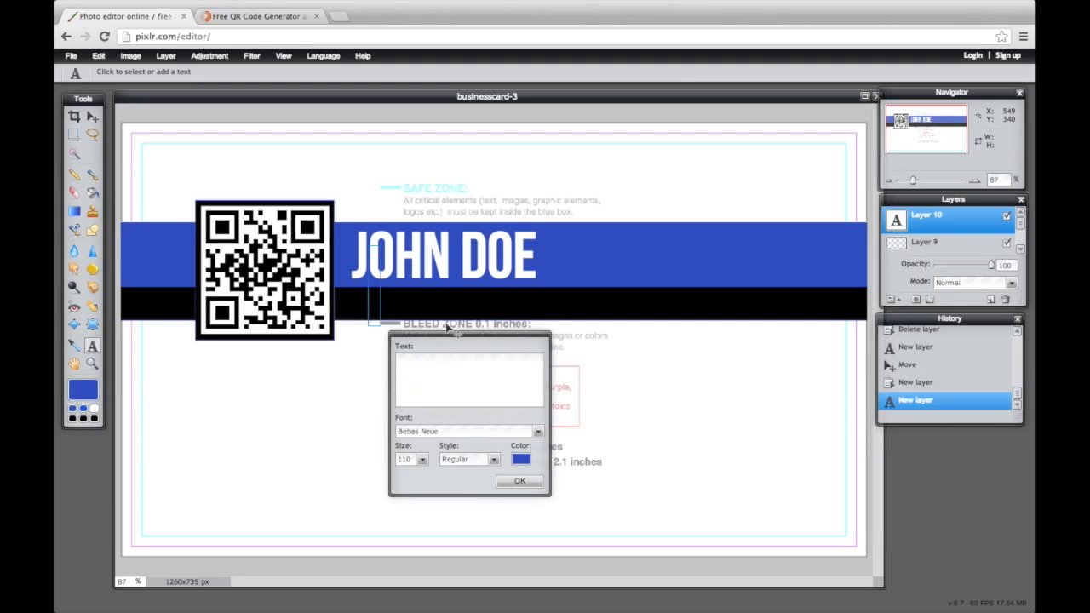
{"action": "type", "text": "MA"}
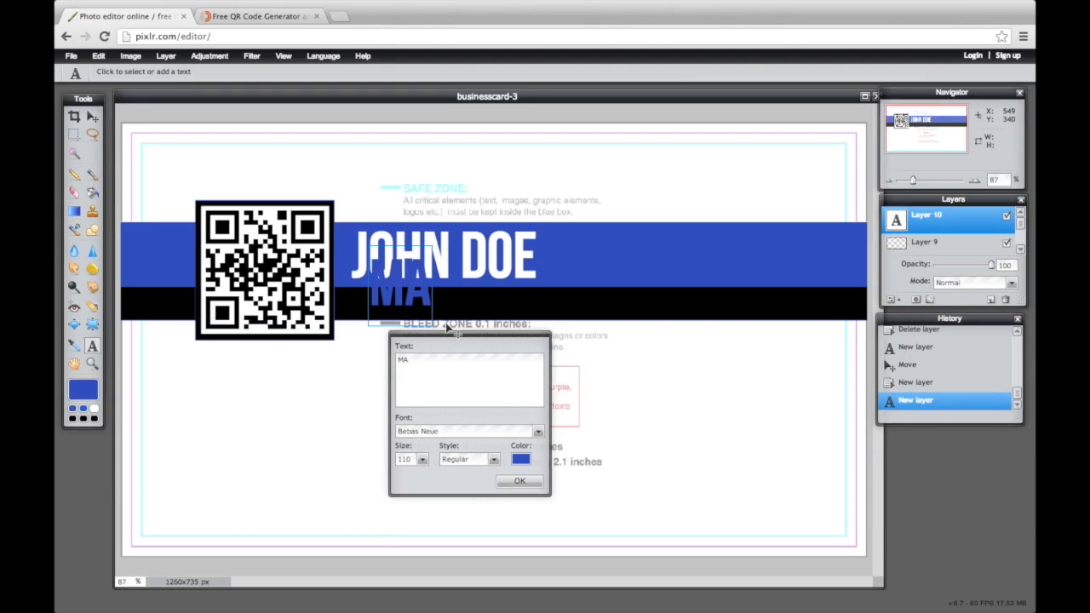
{"action": "type", "text": "NAGING "}
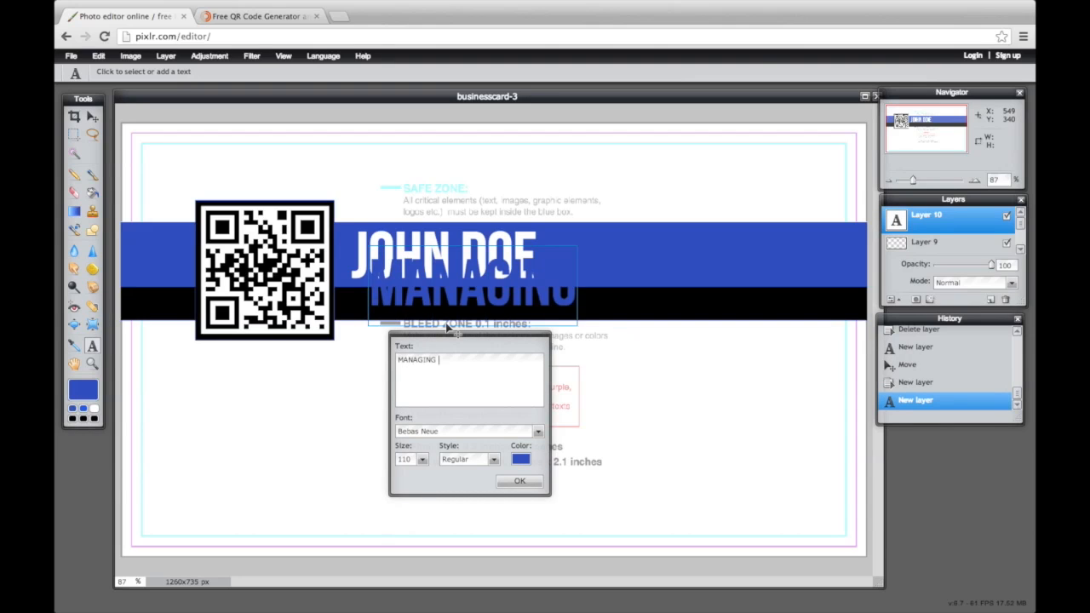
{"action": "type", "text": "DIREC"}
{"action": "key", "text": "ctrl+a"}
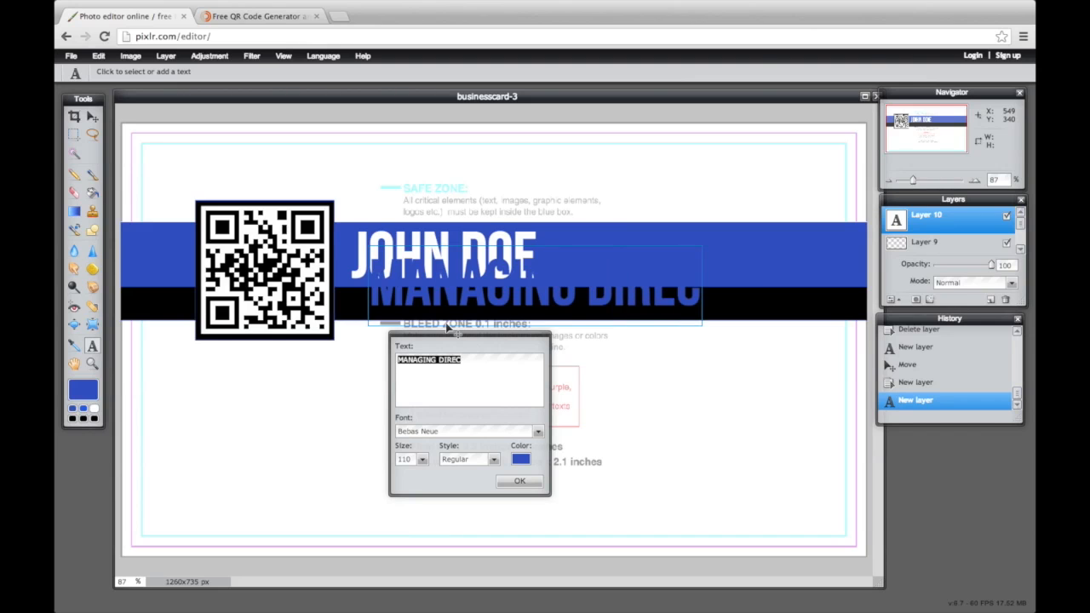
{"action": "type", "text": "OFFICE MANAGER"}
{"action": "key", "text": "ctrl+a"}
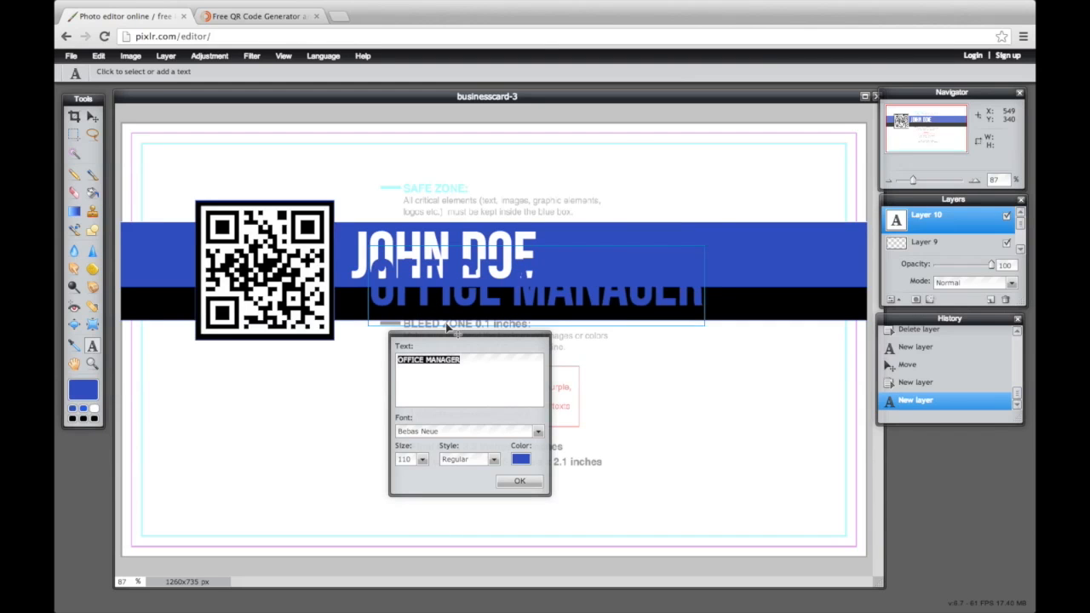
{"action": "left_click", "coordinate": [519, 458]}
{"action": "left_click_drag", "start_coordinate": [494, 283], "coordinate": [463, 198]}
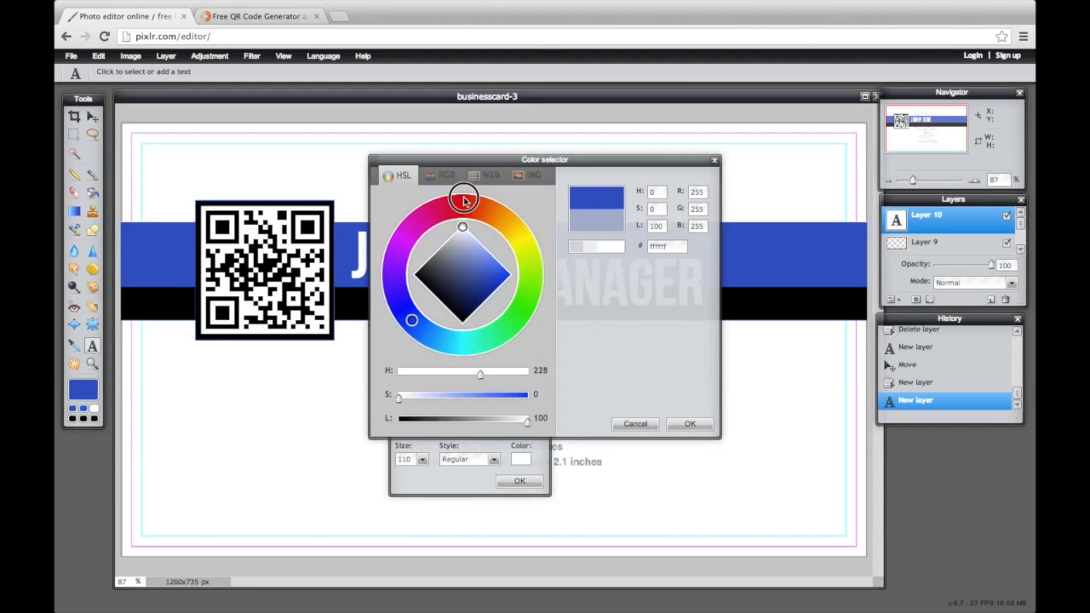
{"action": "left_click", "coordinate": [680, 424]}
{"action": "left_click", "coordinate": [422, 458]}
{"action": "left_click_drag", "start_coordinate": [415, 474], "coordinate": [382, 469]}
{"action": "left_click_drag", "start_coordinate": [434, 256], "coordinate": [416, 292]}
Switch the job title to Futura at size 30, lower it slightly, and commit it
{"action": "left_click", "coordinate": [538, 431]}
{"action": "left_click_drag", "start_coordinate": [539, 458], "coordinate": [537, 484]}
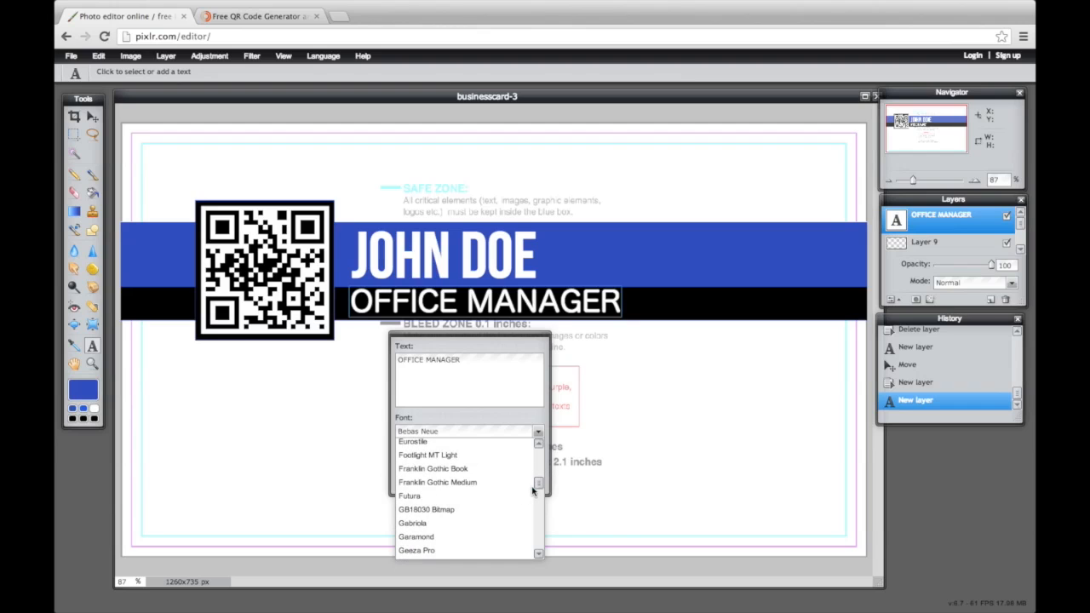
{"action": "left_click", "coordinate": [511, 497]}
{"action": "left_click", "coordinate": [421, 459]}
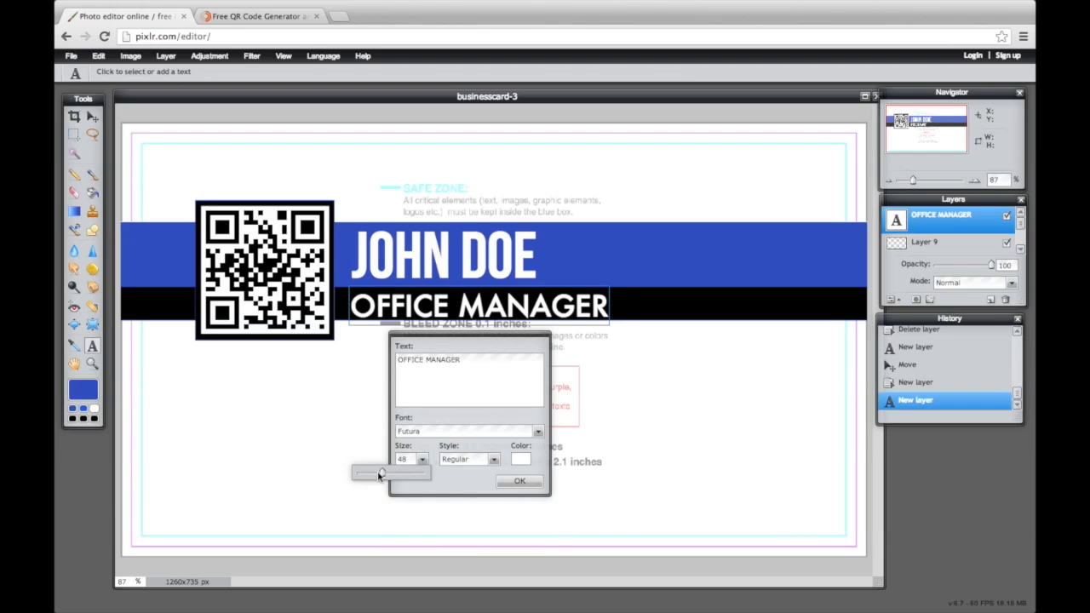
{"action": "left_click_drag", "start_coordinate": [380, 477], "coordinate": [366, 472]}
{"action": "left_click_drag", "start_coordinate": [413, 292], "coordinate": [414, 297]}
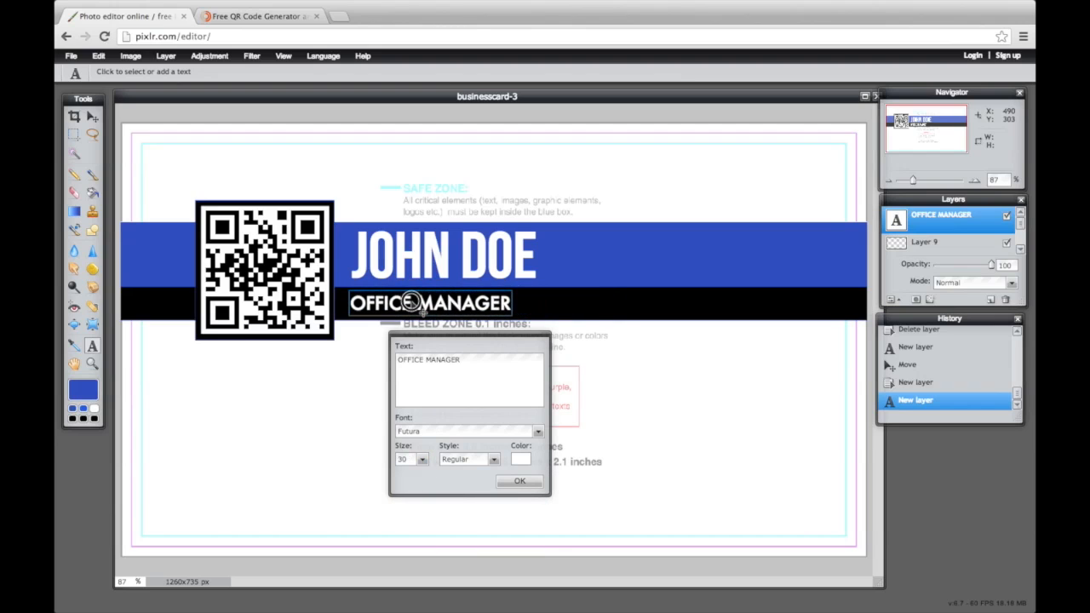
{"action": "left_click", "coordinate": [531, 482]}
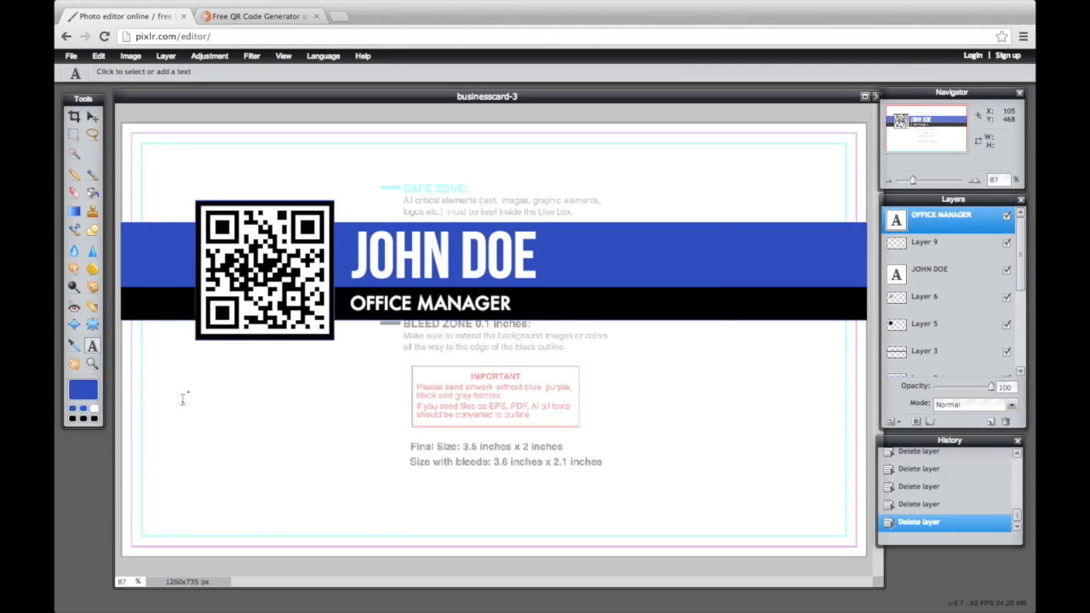
Set the colour to black and type the street address at the card's lower left
{"action": "left_click", "coordinate": [83, 389]}
{"action": "left_click", "coordinate": [413, 274]}
{"action": "left_click", "coordinate": [673, 425]}
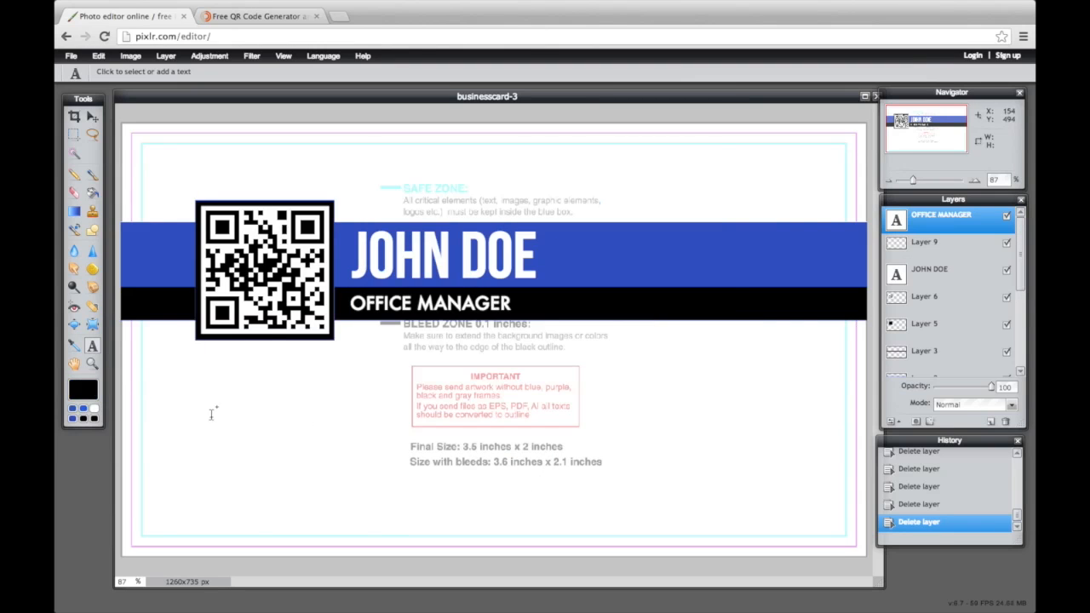
{"action": "left_click", "coordinate": [203, 414]}
{"action": "type", "text": "12"}
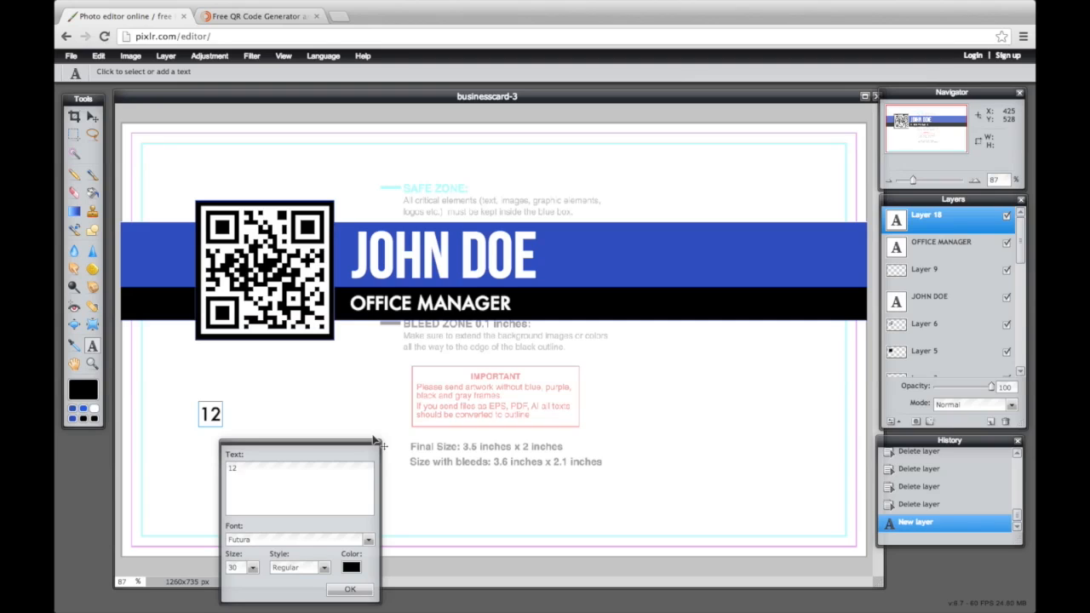
{"action": "type", "text": "34 Somewhere Ave"}
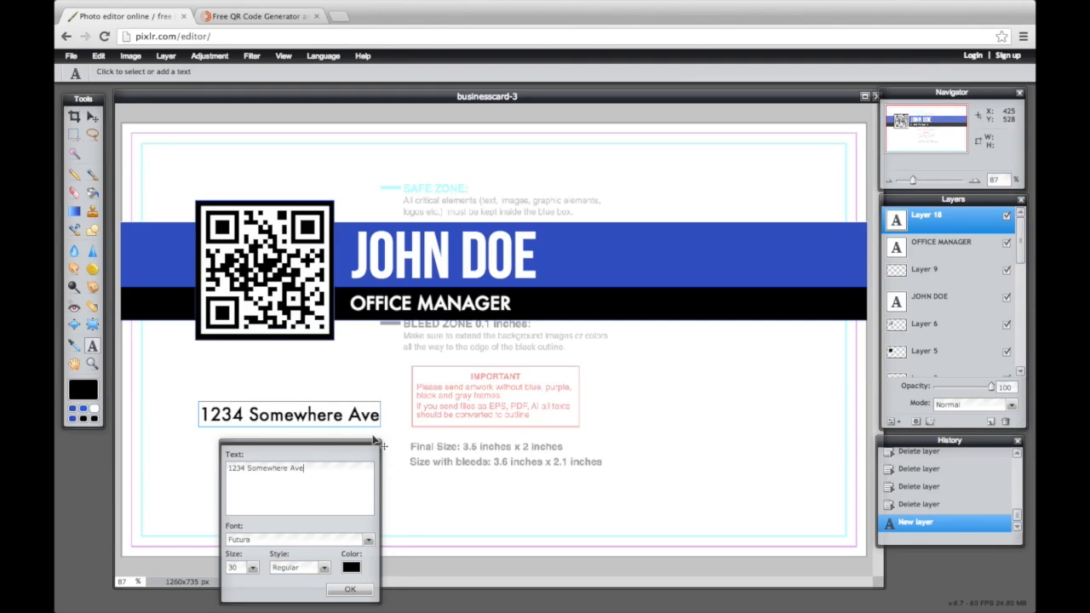
{"action": "type", "text": "nue, Some City, CA 90081"}
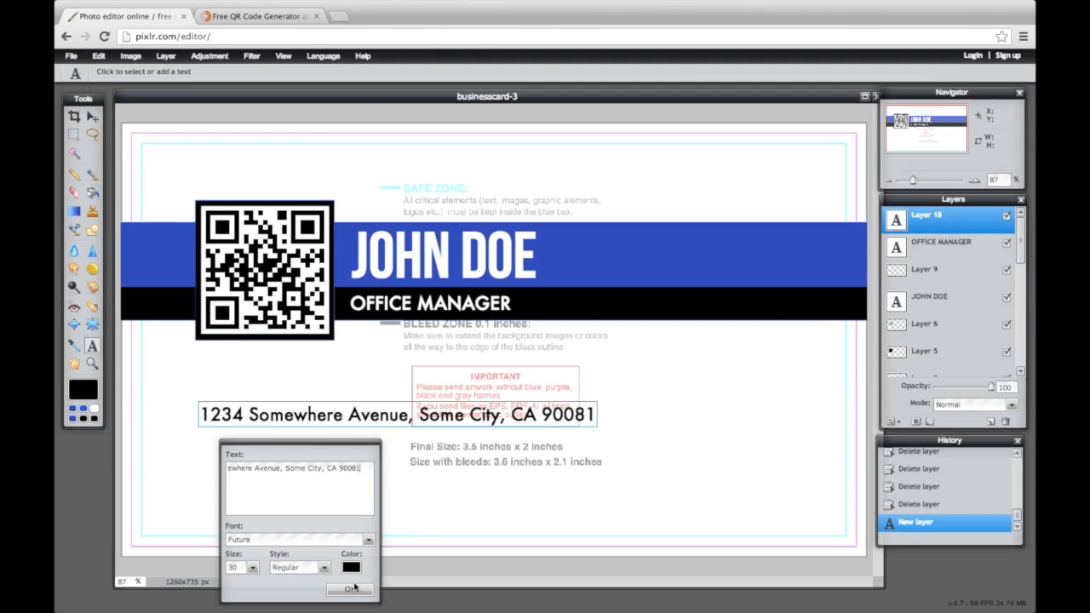
{"action": "left_click", "coordinate": [350, 590]}
Reduce the address text to size 18
{"action": "left_click", "coordinate": [356, 412]}
{"action": "left_click", "coordinate": [252, 567]}
{"action": "left_click_drag", "start_coordinate": [229, 585], "coordinate": [194, 584]}
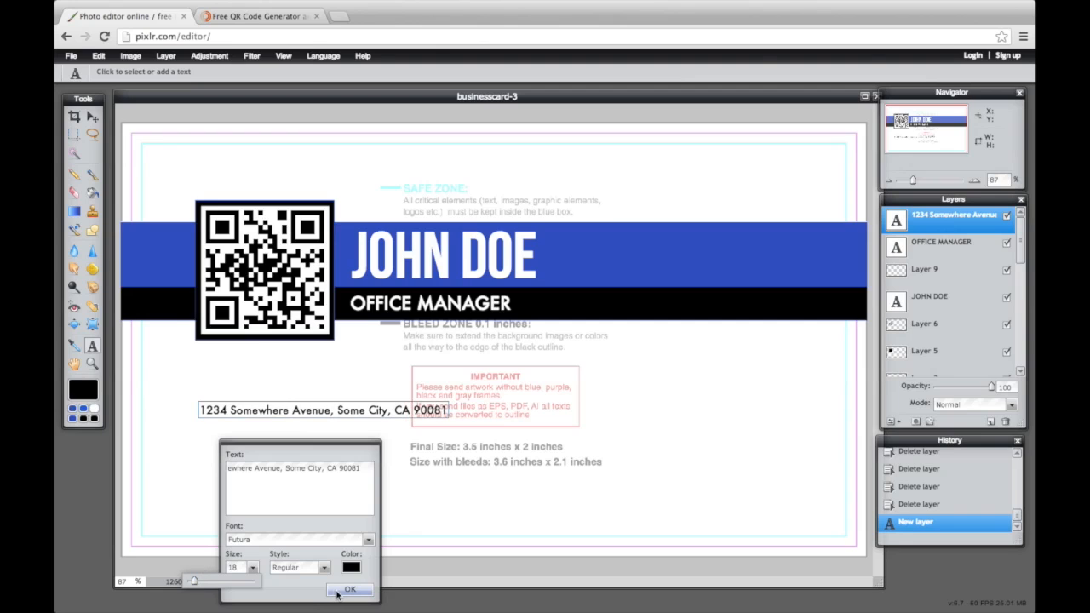
{"action": "left_click", "coordinate": [339, 591]}
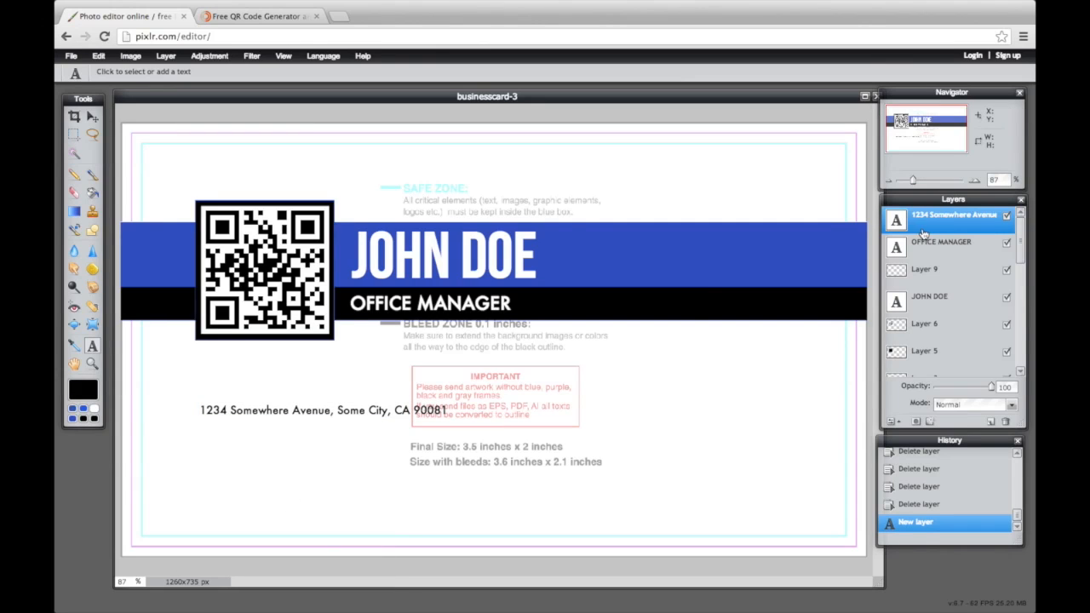
{"action": "left_click", "coordinate": [950, 219]}
Add three phone-number texts in black beneath the address
{"action": "left_click", "coordinate": [209, 455]}
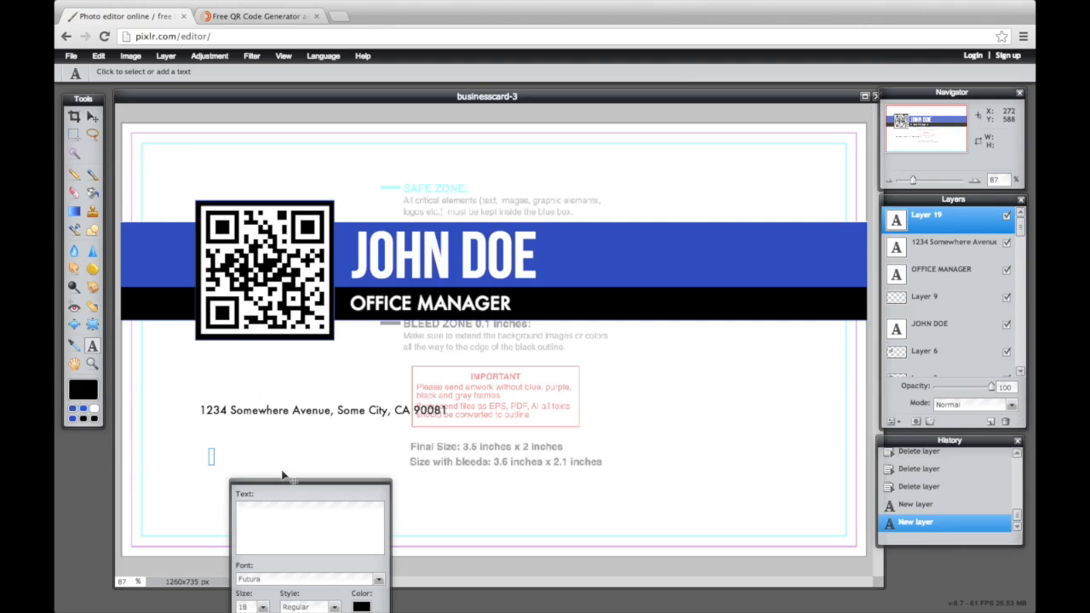
{"action": "type", "text": "909.123.1234"}
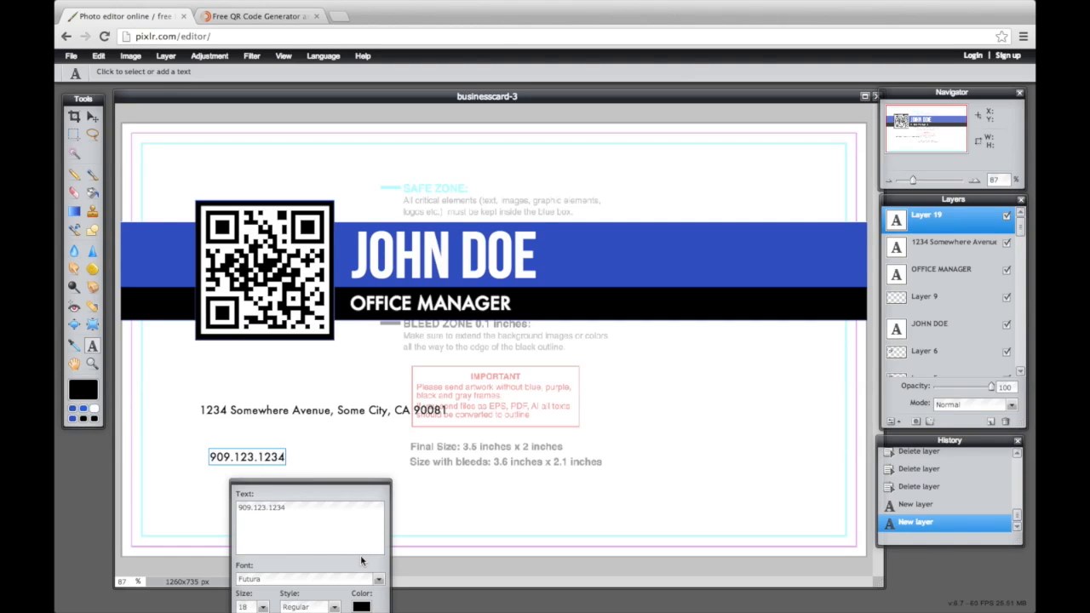
{"action": "left_click_drag", "start_coordinate": [352, 498], "coordinate": [766, 305]}
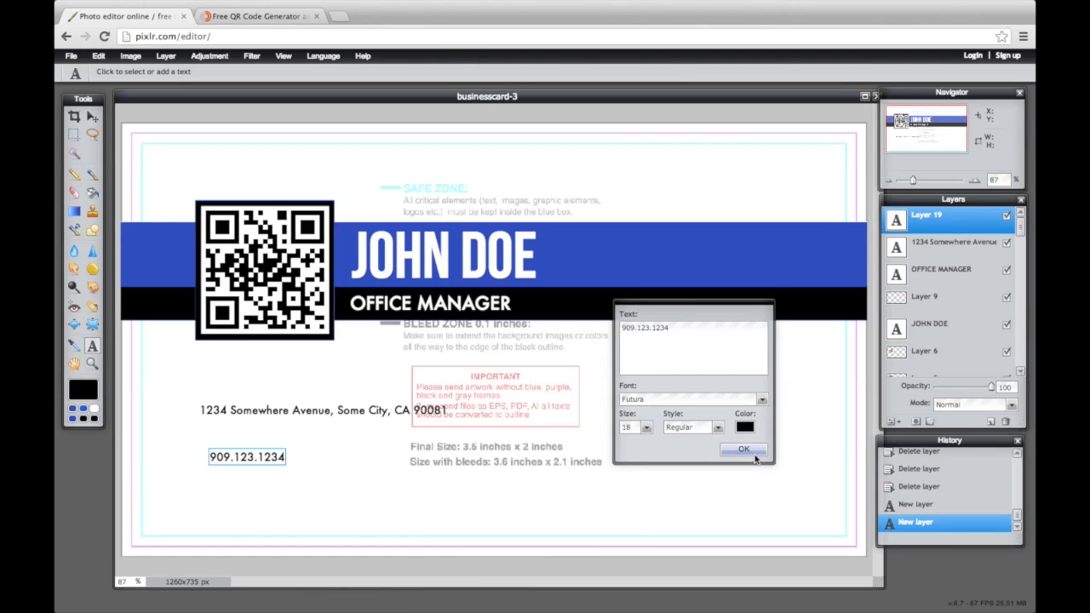
{"action": "left_click", "coordinate": [757, 460]}
{"action": "left_click", "coordinate": [351, 462]}
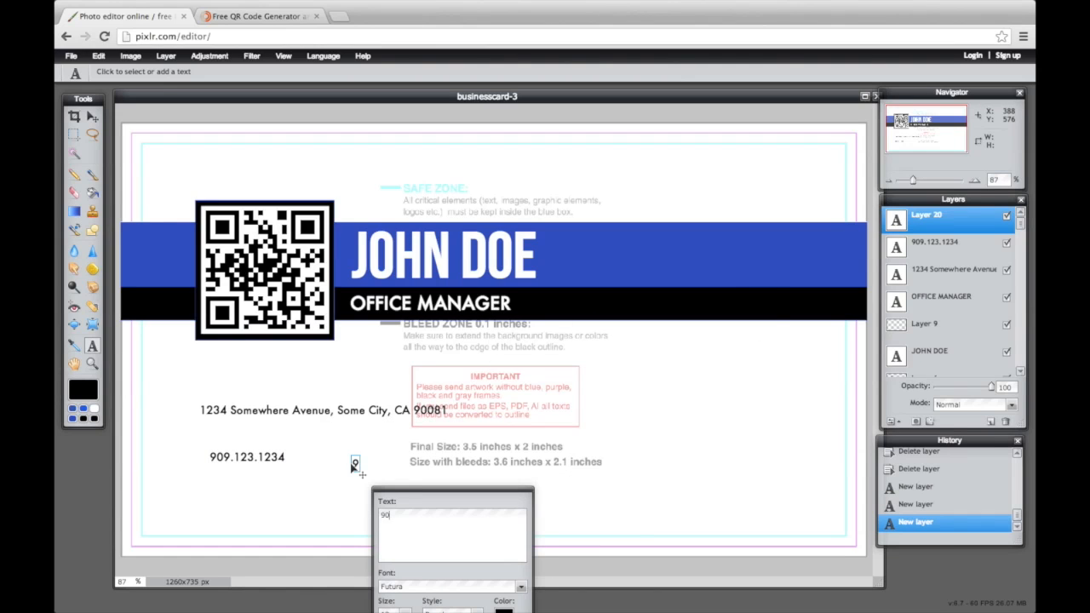
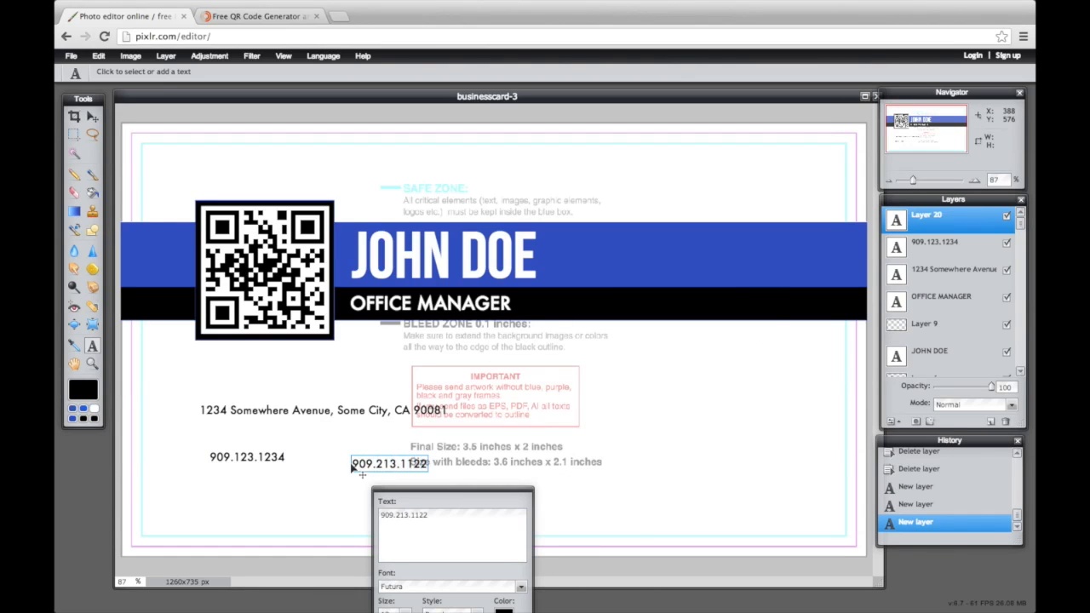
{"action": "left_click_drag", "start_coordinate": [460, 492], "coordinate": [515, 417]}
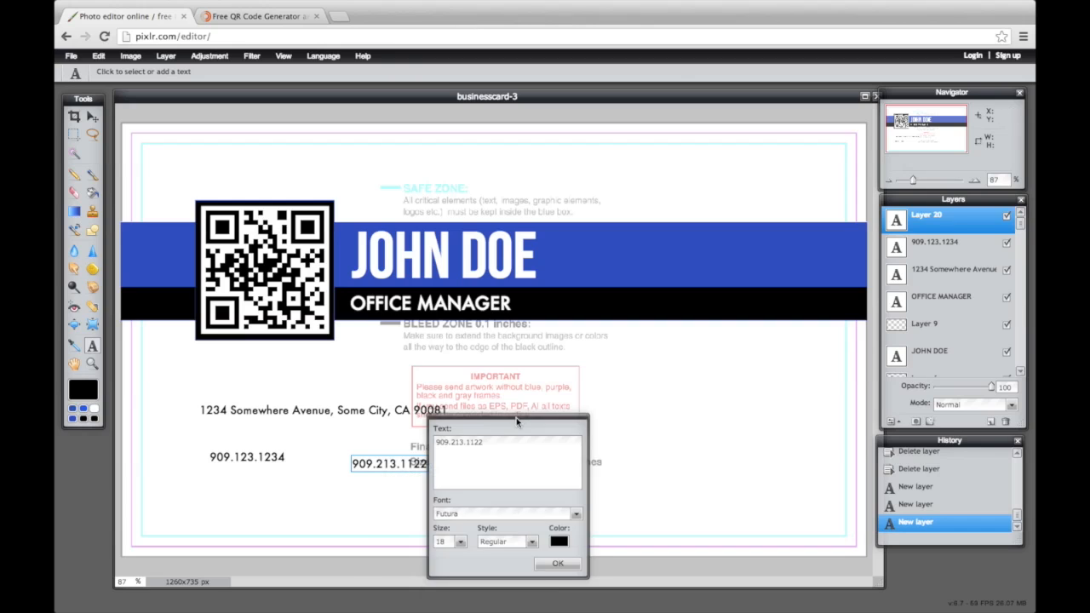
{"action": "left_click", "coordinate": [558, 564]}
{"action": "left_click", "coordinate": [494, 460]}
{"action": "type", "text": "909."}
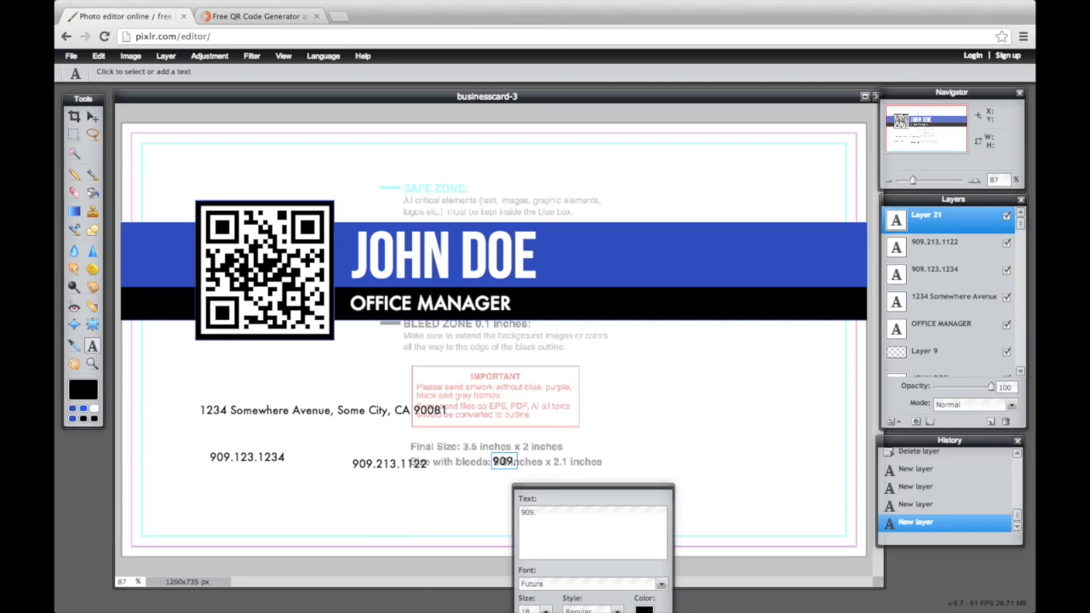
{"action": "type", "text": "123.32"}
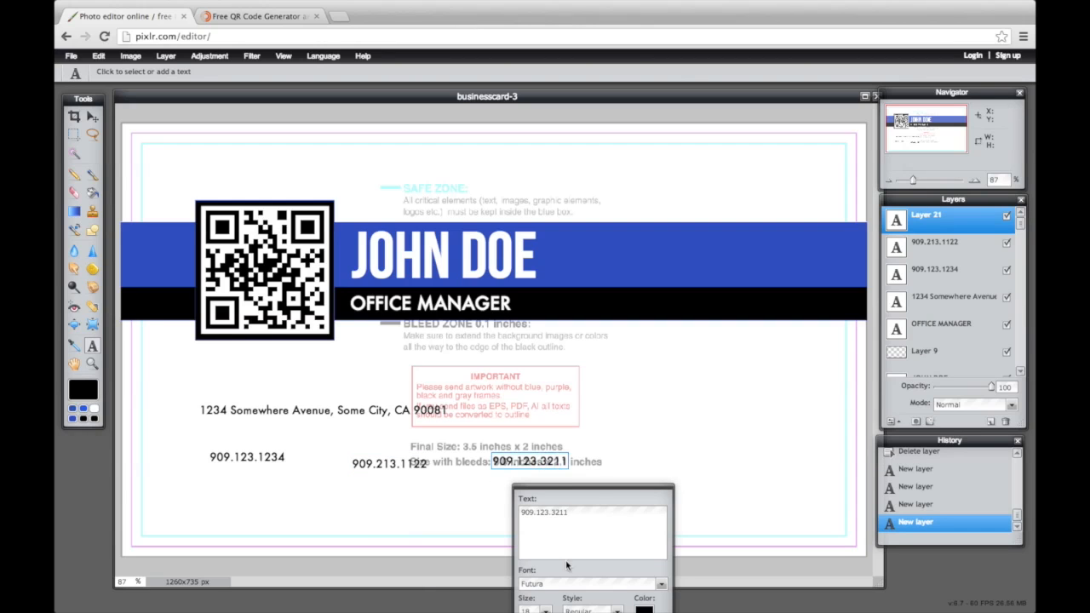
{"action": "type", "text": "11"}
{"action": "left_click_drag", "start_coordinate": [598, 487], "coordinate": [633, 430]}
{"action": "left_click", "coordinate": [683, 557]}
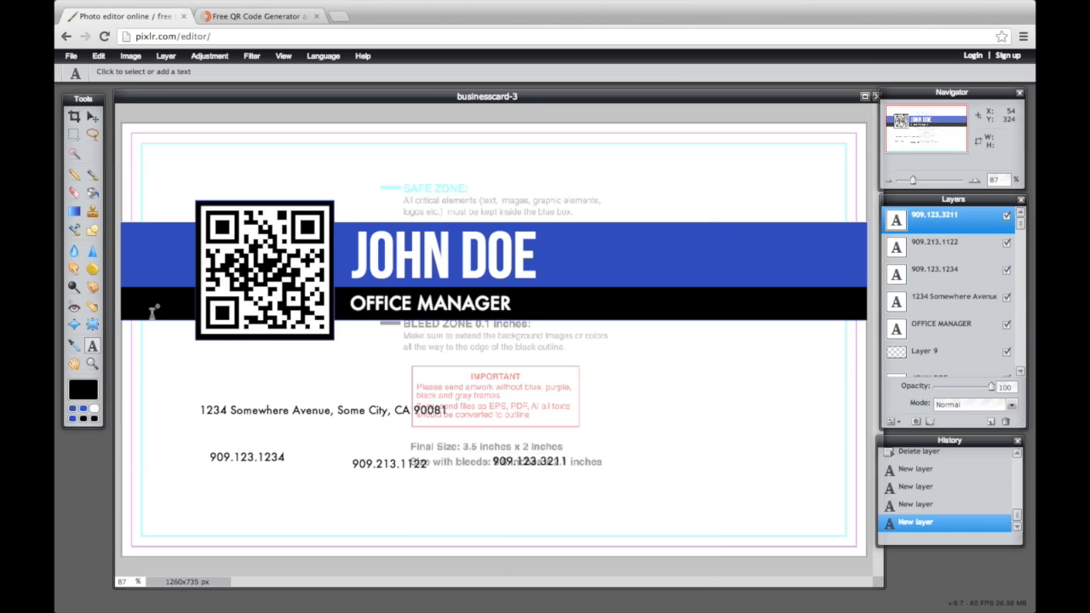
Line up the three phone numbers in a single row under the address
{"action": "left_click", "coordinate": [92, 115]}
{"action": "left_click_drag", "start_coordinate": [263, 456], "coordinate": [230, 431]}
{"action": "left_click", "coordinate": [935, 269]}
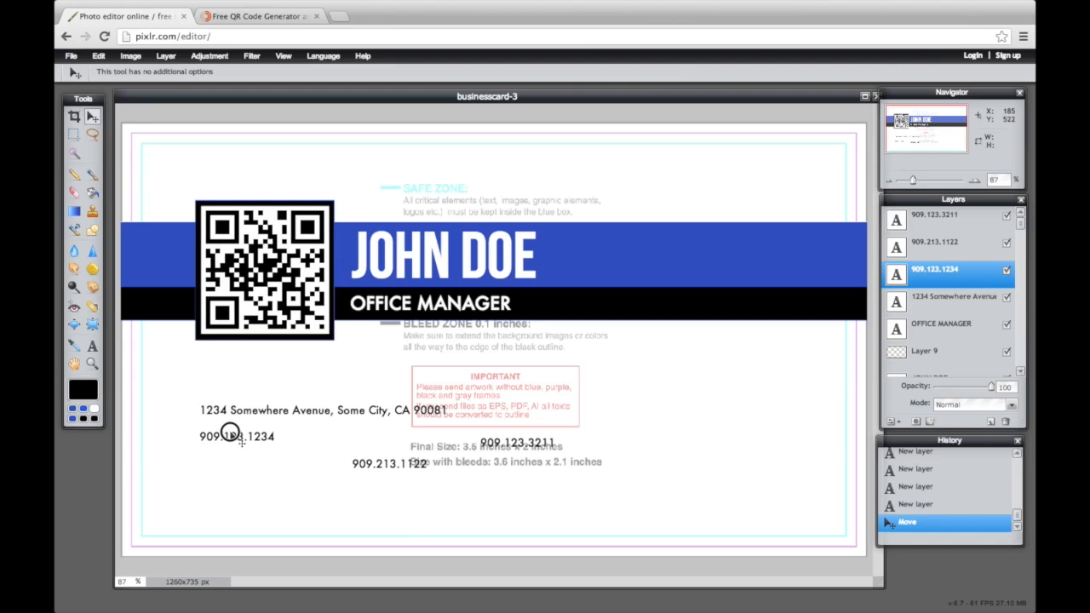
{"action": "left_click", "coordinate": [935, 241]}
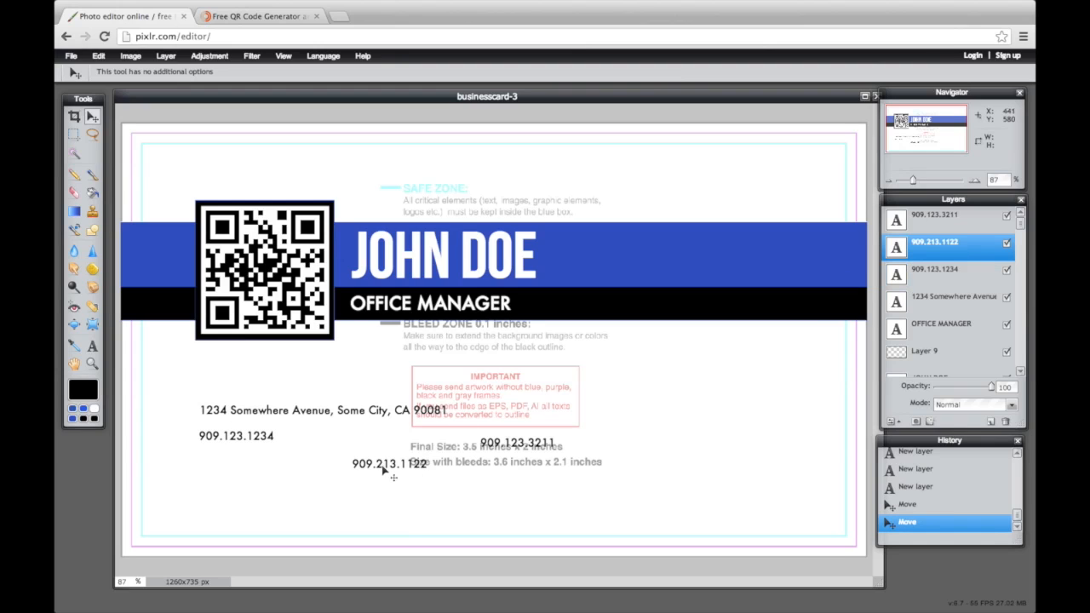
{"action": "left_click_drag", "start_coordinate": [374, 466], "coordinate": [312, 439]}
{"action": "left_click", "coordinate": [934, 217]}
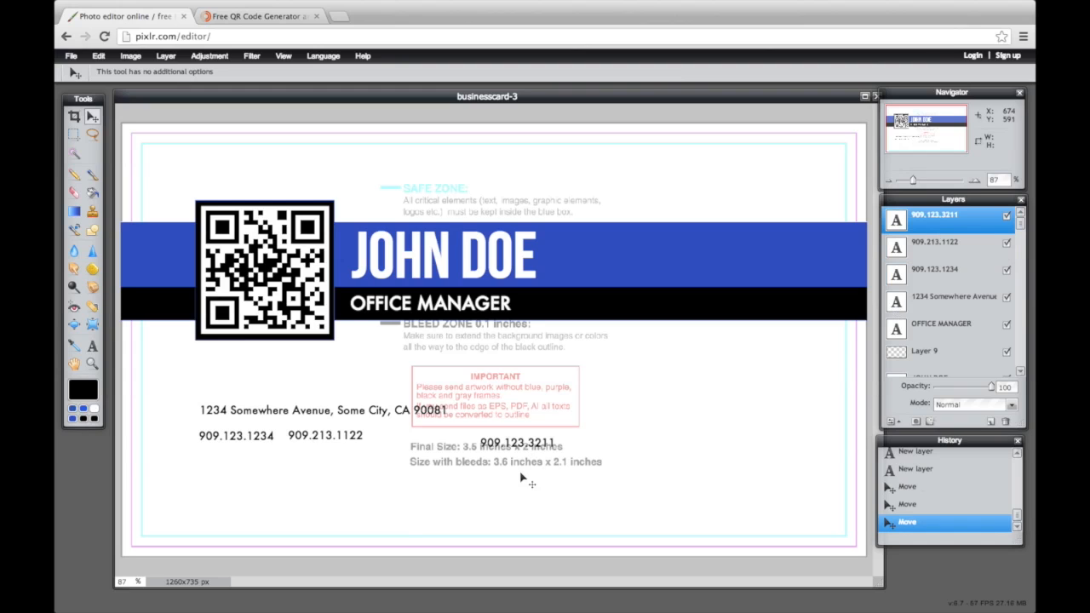
{"action": "left_click_drag", "start_coordinate": [500, 441], "coordinate": [404, 431]}
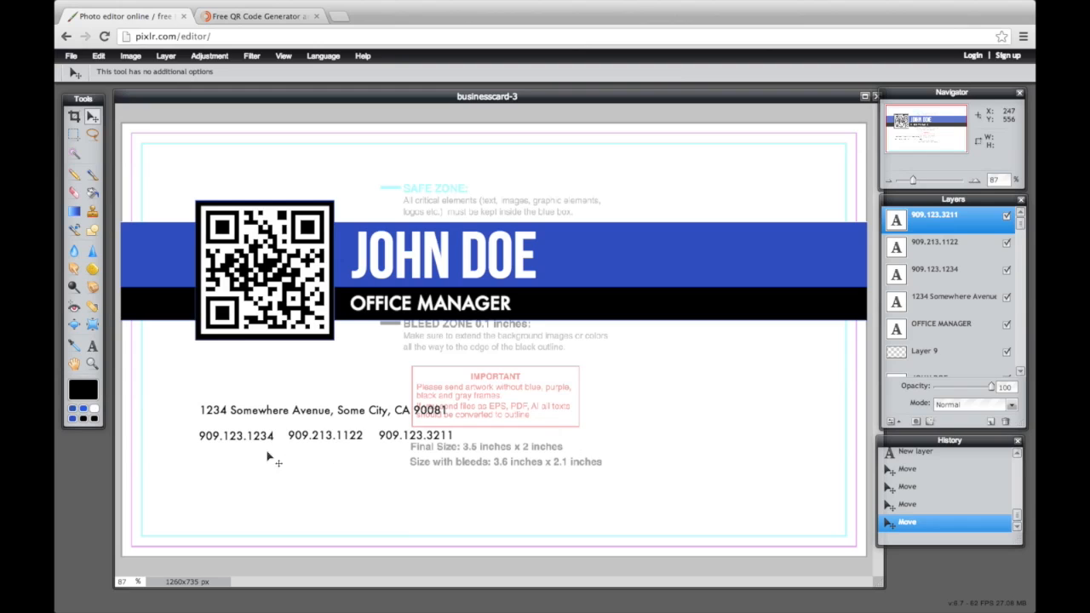
{"action": "left_click", "coordinate": [92, 346]}
Add the e-mail address as a text line below the phone numbers and raise it closer
{"action": "left_click", "coordinate": [204, 479]}
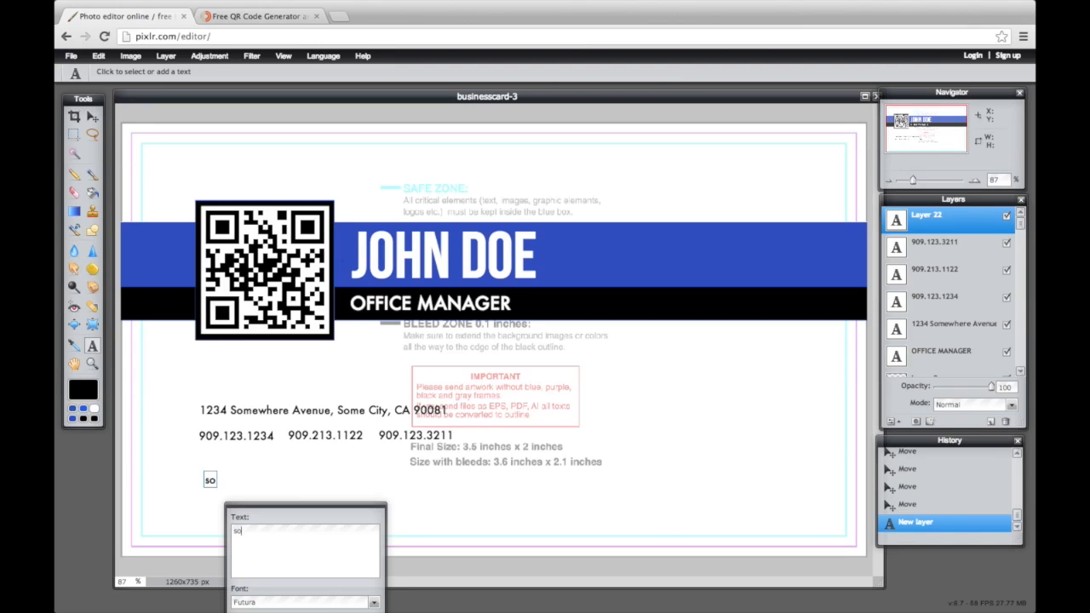
{"action": "type", "text": "somewhere"}
{"action": "key", "text": "BackSpace"}
{"action": "key", "text": "BackSpace"}
{"action": "key", "text": "BackSpace"}
{"action": "key", "text": "BackSpace"}
{"action": "key", "text": "BackSpace"}
{"action": "type", "text": "ewhere@mydom"}
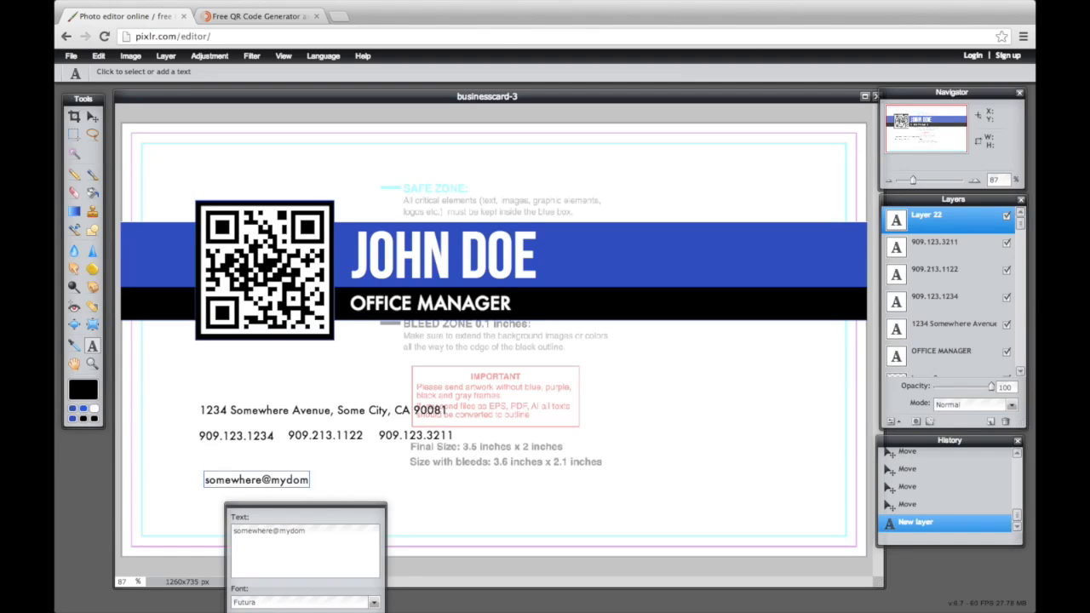
{"action": "type", "text": "ain.com"}
{"action": "left_click_drag", "start_coordinate": [333, 509], "coordinate": [540, 473]}
{"action": "left_click", "coordinate": [558, 602]}
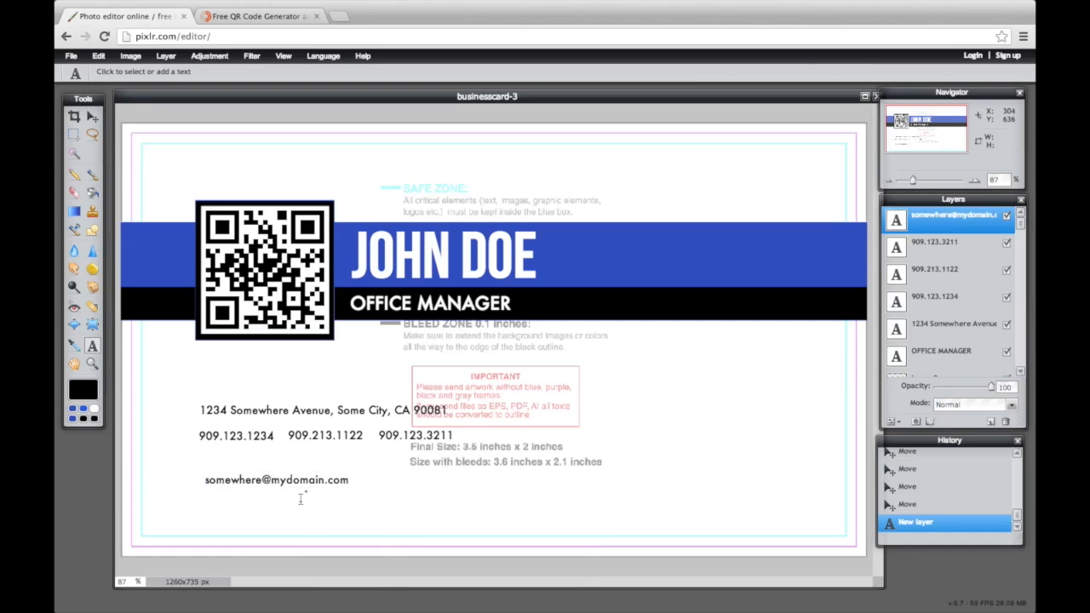
{"action": "left_click", "coordinate": [92, 116]}
{"action": "left_click_drag", "start_coordinate": [265, 483], "coordinate": [256, 467]}
{"action": "left_click", "coordinate": [92, 346]}
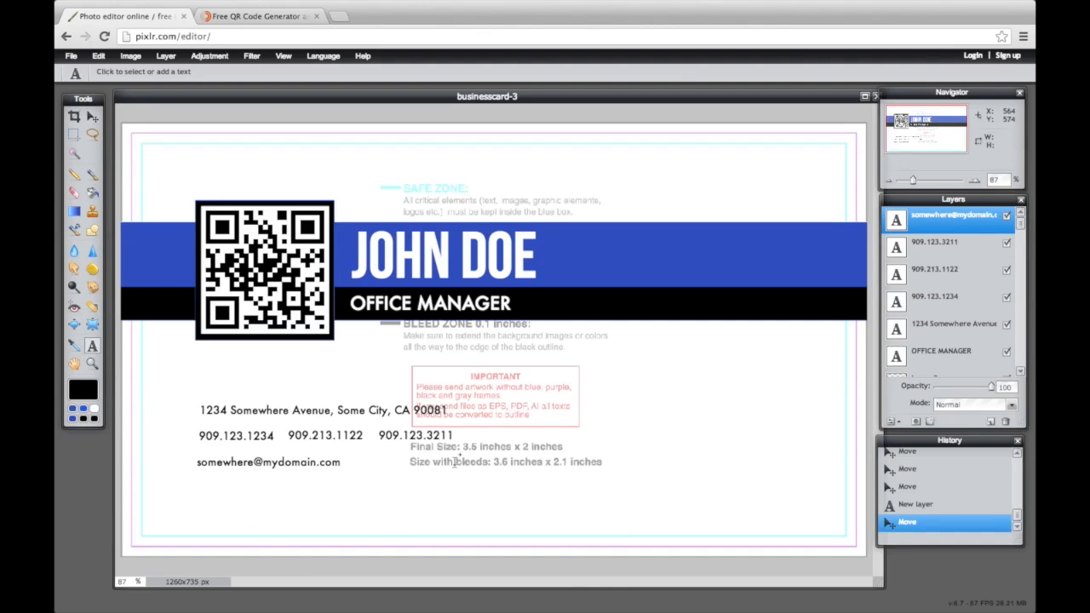
{"action": "left_click", "coordinate": [400, 469]}
{"action": "type", "text": "www.mydo"}
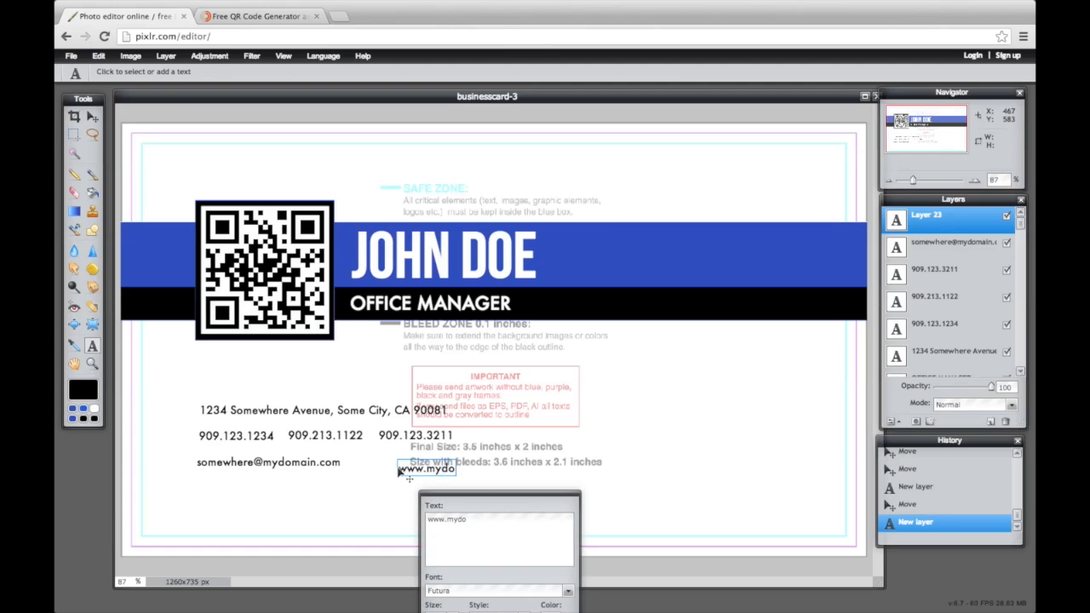
{"action": "type", "text": "main.com"}
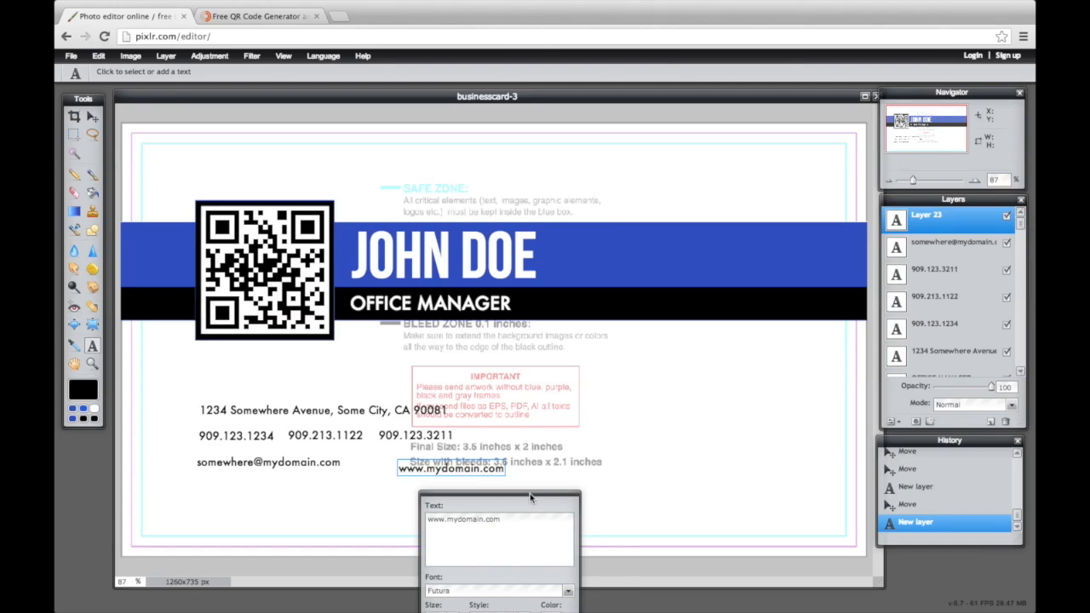
{"action": "left_click_drag", "start_coordinate": [530, 495], "coordinate": [569, 442]}
{"action": "left_click", "coordinate": [590, 587]}
{"action": "left_click", "coordinate": [92, 117]}
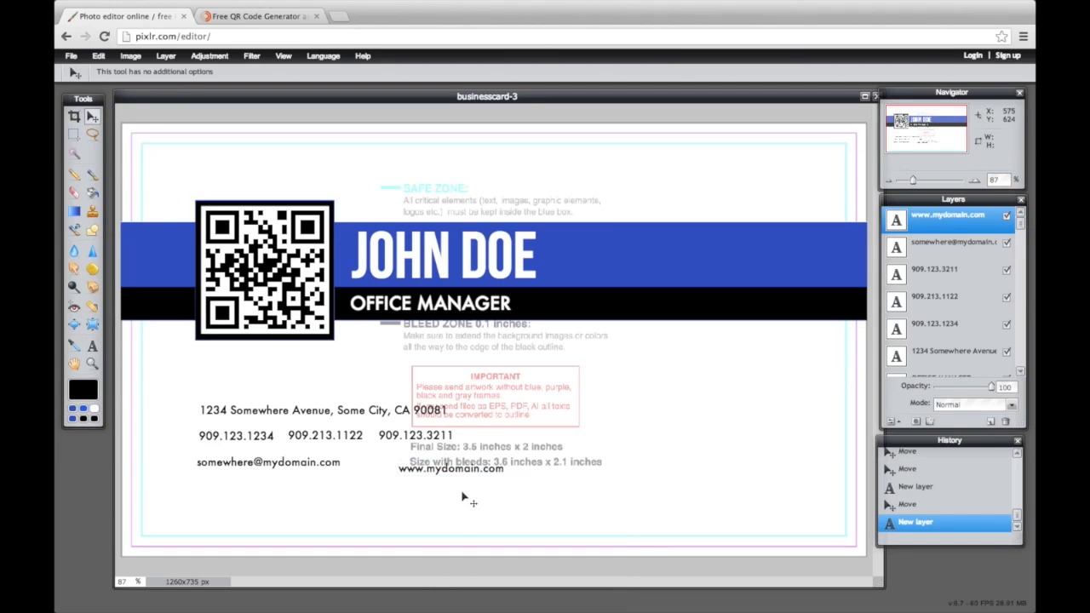
{"action": "left_click_drag", "start_coordinate": [444, 469], "coordinate": [418, 464]}
Preview Layer 1 at 100% opacity, return it to 54%, and open a new browser tab
{"action": "scroll", "coordinate": [979, 327], "scroll_direction": "down", "scroll_amount": 5}
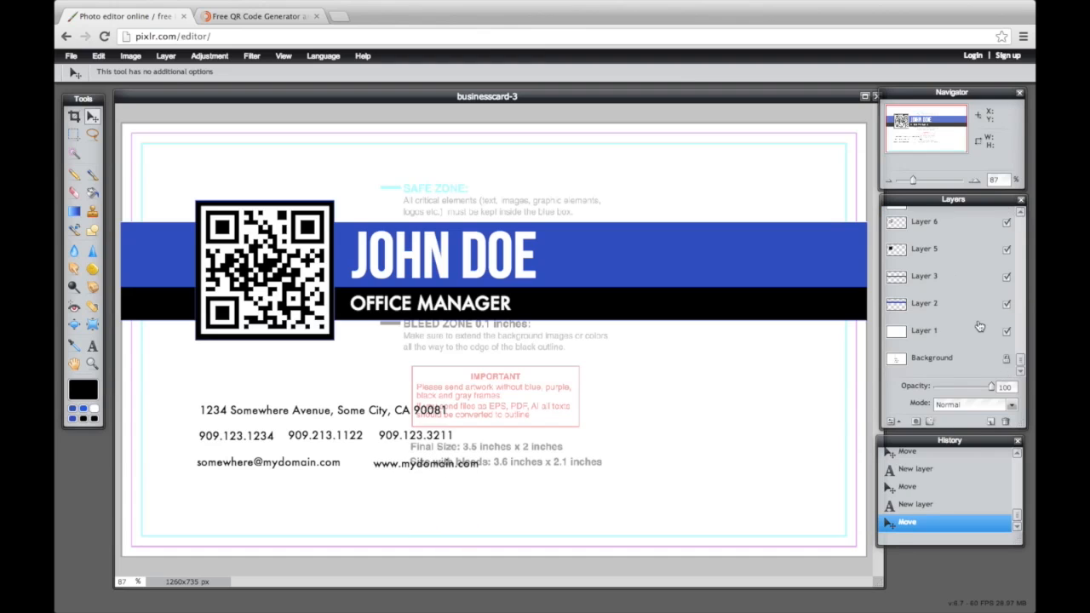
{"action": "left_click", "coordinate": [936, 344]}
{"action": "left_click", "coordinate": [998, 387]}
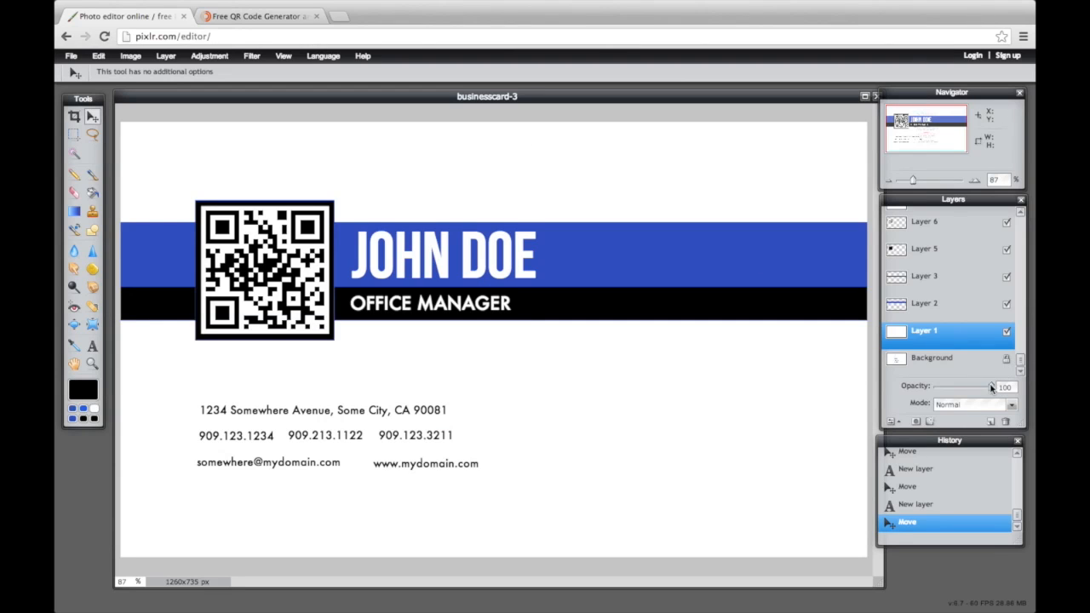
{"action": "left_click_drag", "start_coordinate": [992, 388], "coordinate": [965, 387]}
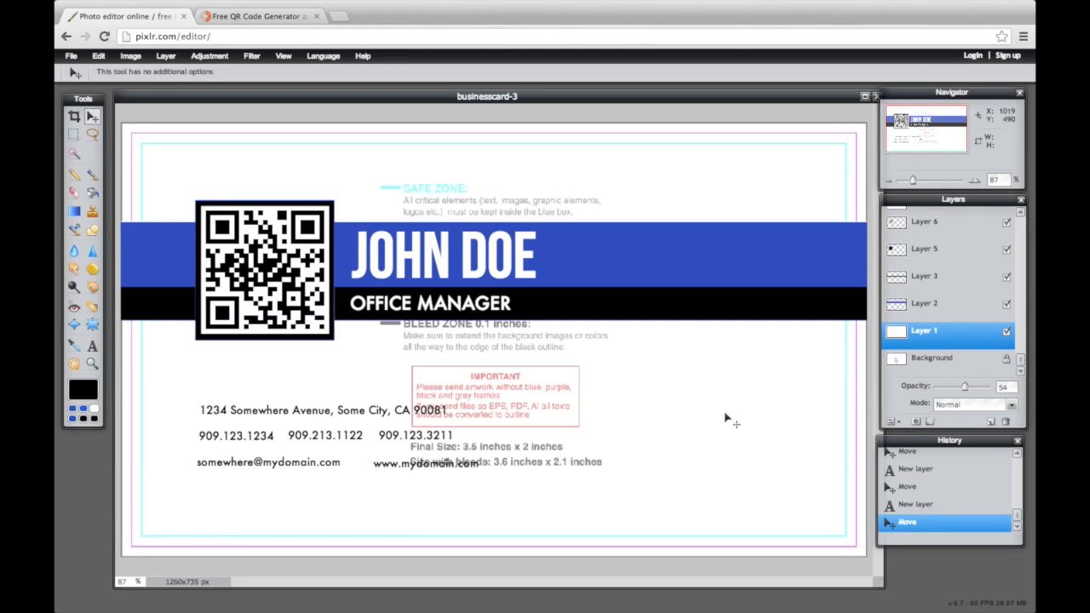
{"action": "left_click", "coordinate": [338, 18]}
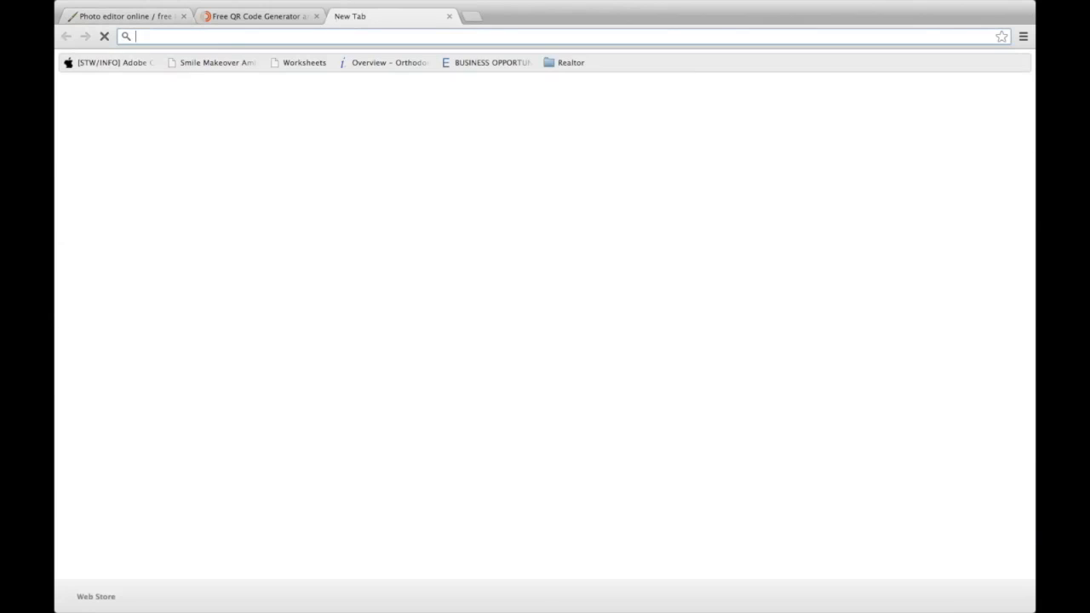
Search Google Images for 'business icons png' and browse the results
{"action": "type", "text": "google.com"}
{"action": "key", "text": "Return"}
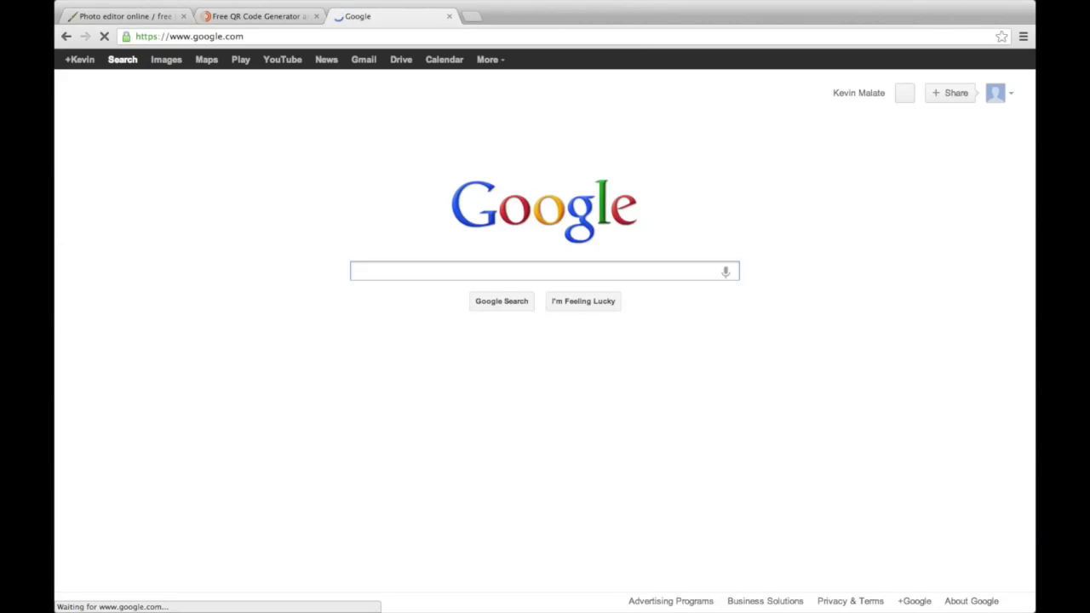
{"action": "type", "text": "business inco"}
{"action": "key", "text": "BackSpace"}
{"action": "key", "text": "BackSpace"}
{"action": "key", "text": "BackSpace"}
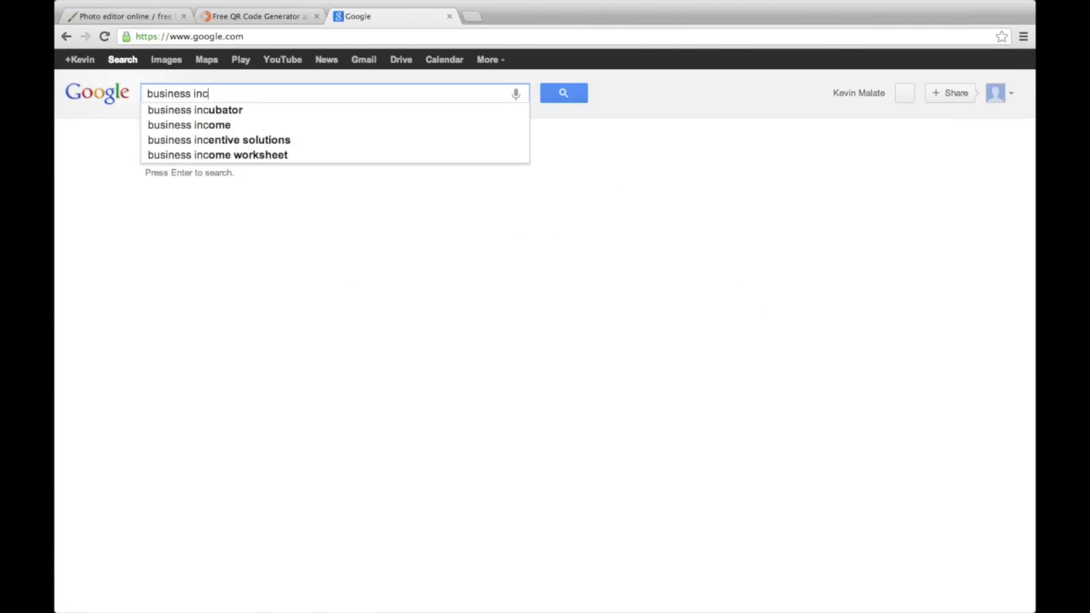
{"action": "type", "text": "cons png"}
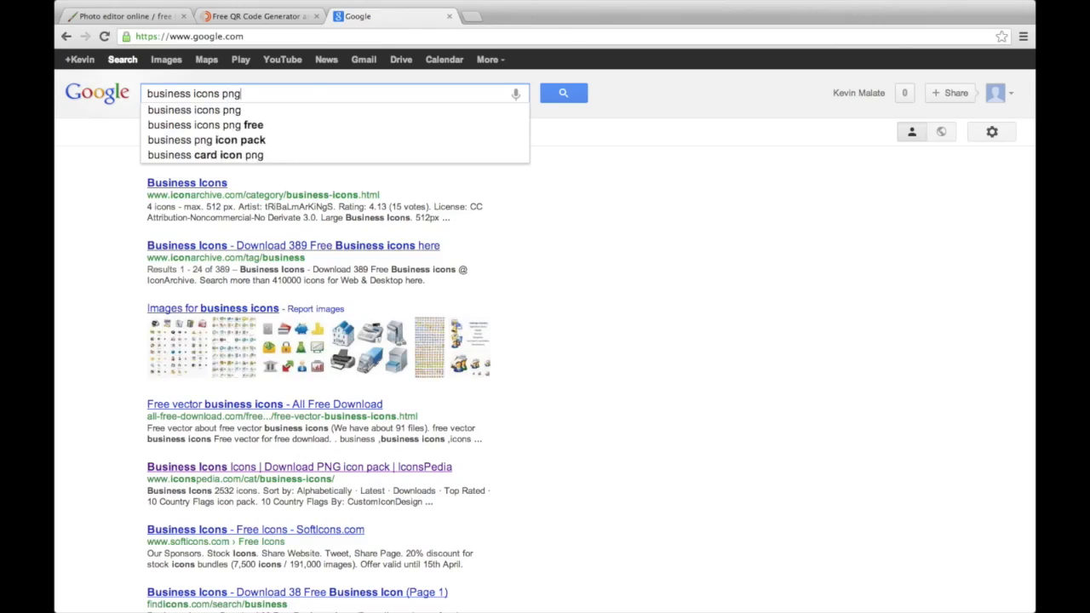
{"action": "key", "text": "Return"}
{"action": "left_click", "coordinate": [178, 62]}
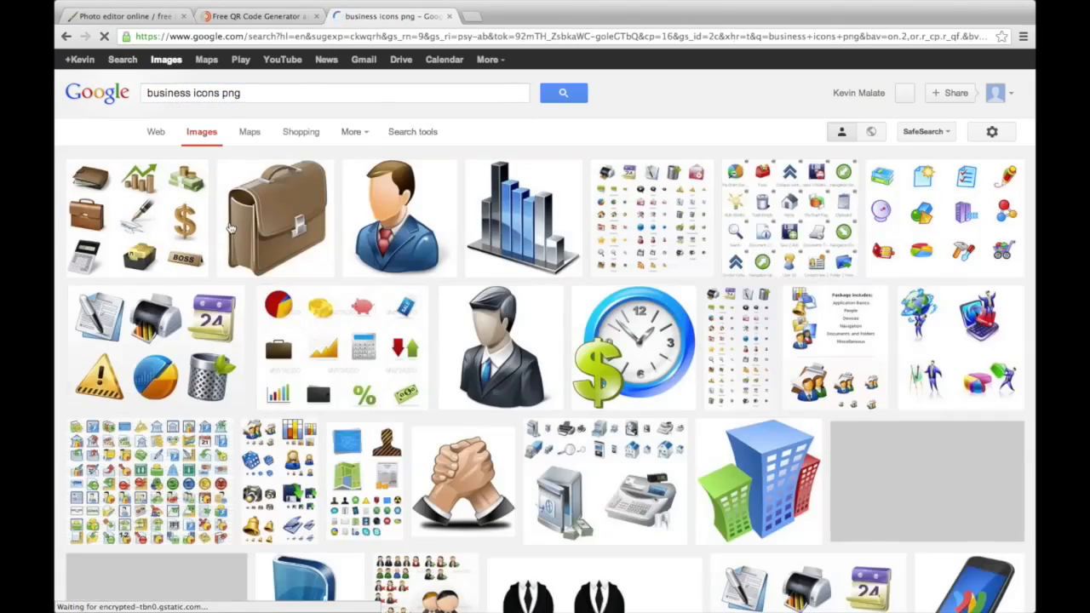
{"action": "scroll", "coordinate": [555, 349], "scroll_direction": "down", "scroll_amount": 5}
{"action": "scroll", "coordinate": [553, 357], "scroll_direction": "down", "scroll_amount": 15}
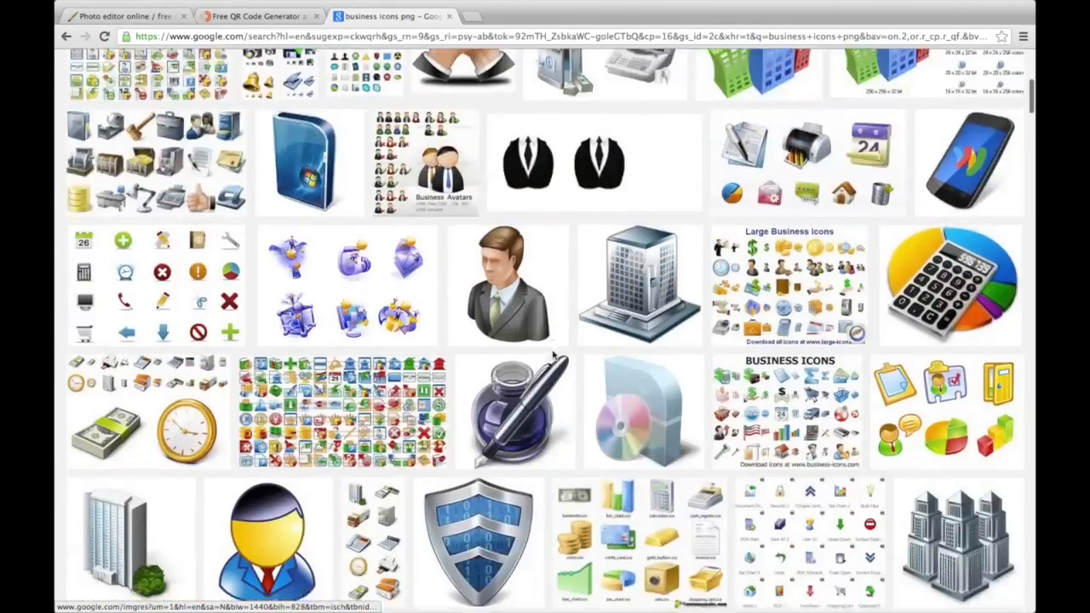
{"action": "scroll", "coordinate": [553, 362], "scroll_direction": "down", "scroll_amount": 3}
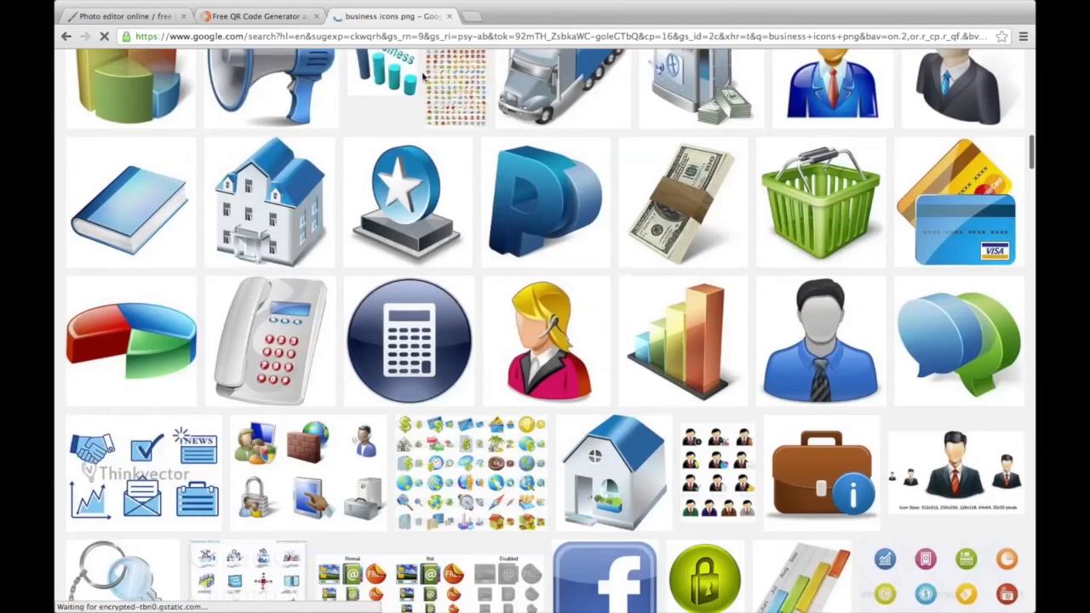
Browse the DryIcons Free Icons listing in a new tab, then return to Pixlr
{"action": "key", "text": "super+t"}
{"action": "type", "text": "dry"}
{"action": "key", "text": "Return"}
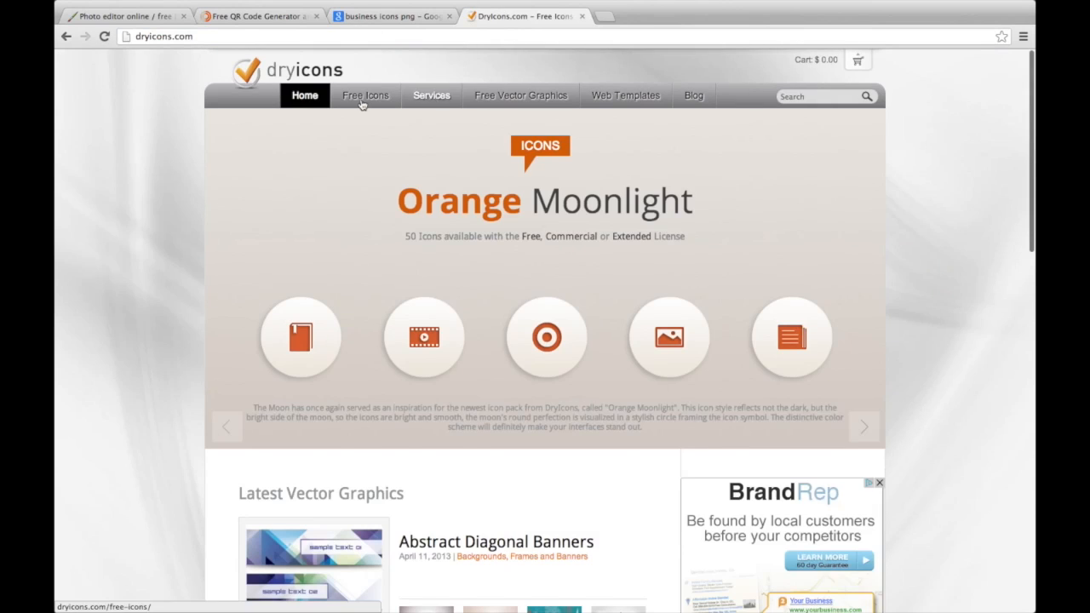
{"action": "left_click", "coordinate": [365, 96]}
{"action": "scroll", "coordinate": [420, 321], "scroll_direction": "down", "scroll_amount": 15}
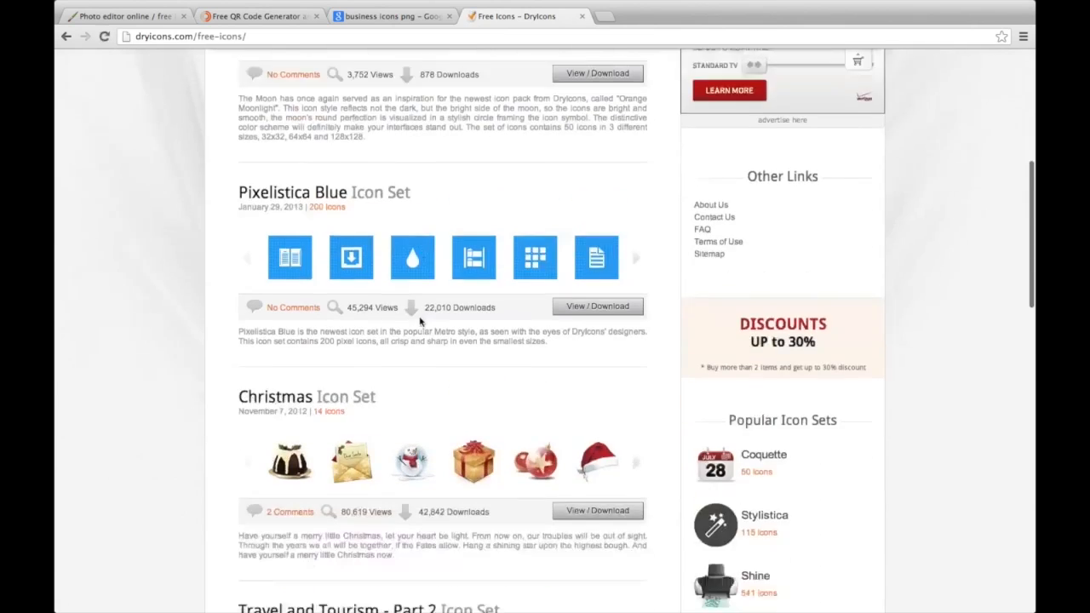
{"action": "scroll", "coordinate": [419, 321], "scroll_direction": "down", "scroll_amount": 3}
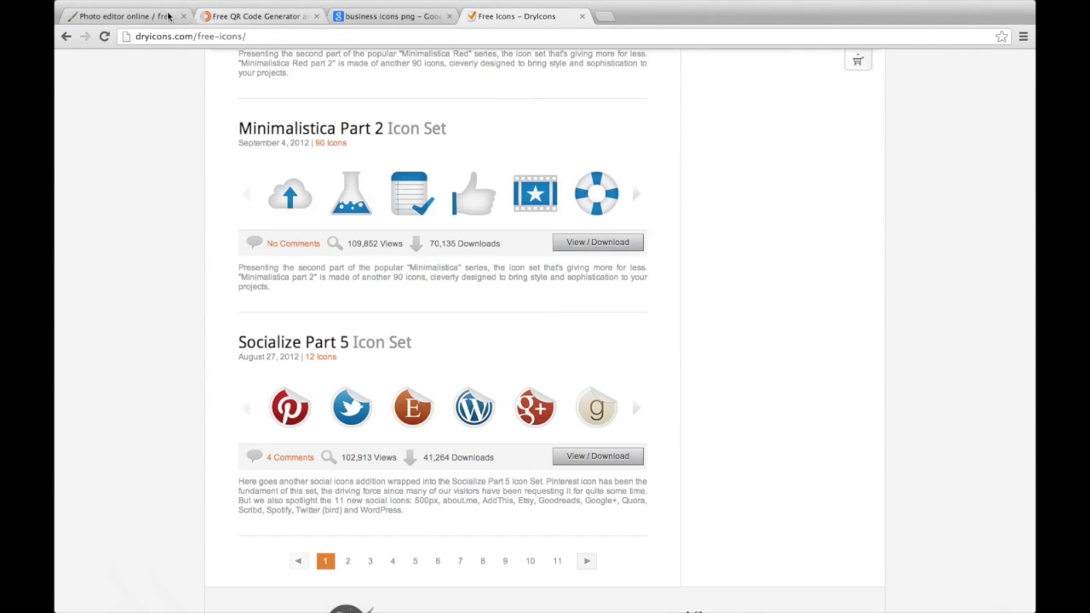
{"action": "left_click", "coordinate": [141, 16]}
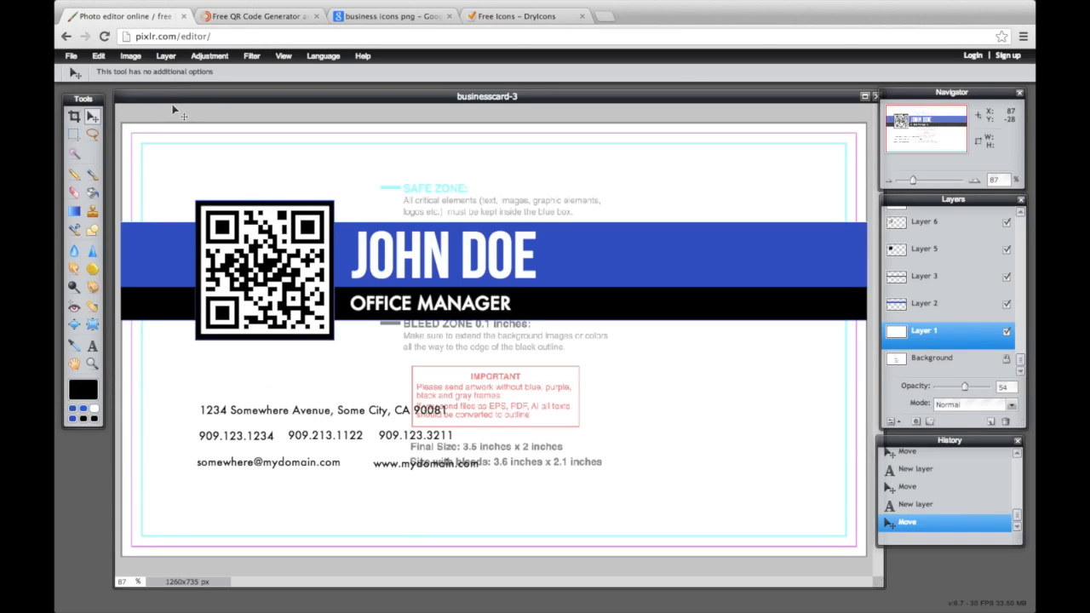
Open the envelope, fax, house, cell.png, Internet.png and phone-icon-black.png icons as images
{"action": "left_click", "coordinate": [71, 55]}
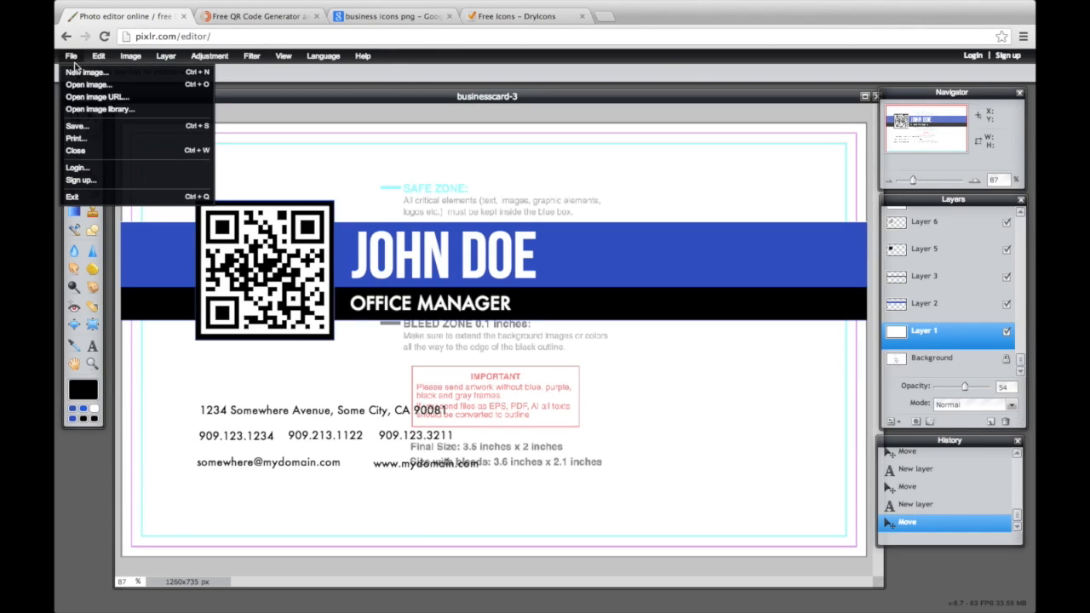
{"action": "left_click", "coordinate": [85, 85]}
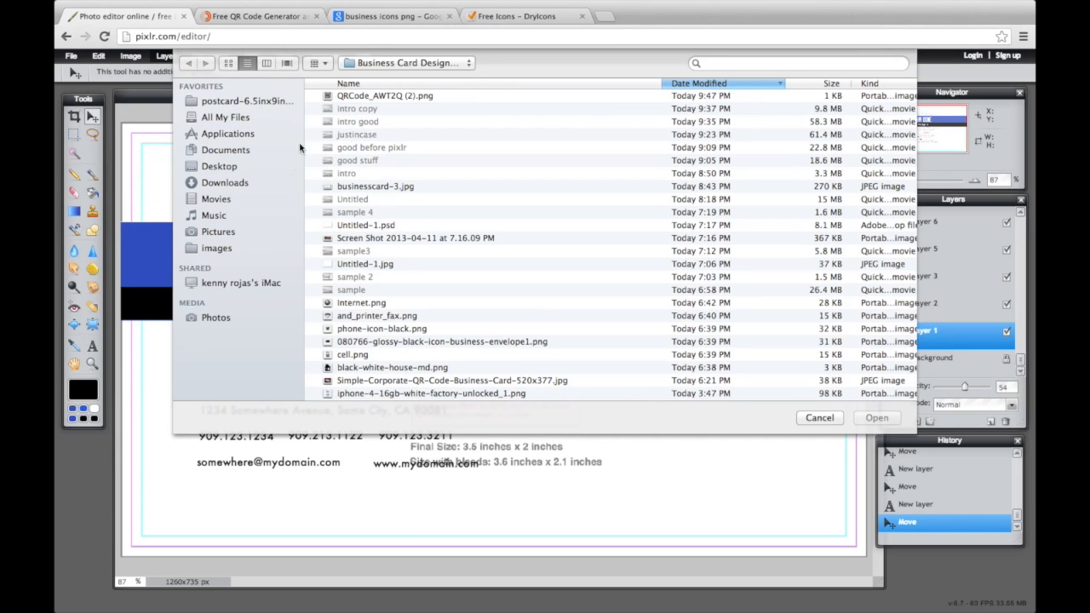
{"action": "left_click", "coordinate": [229, 64]}
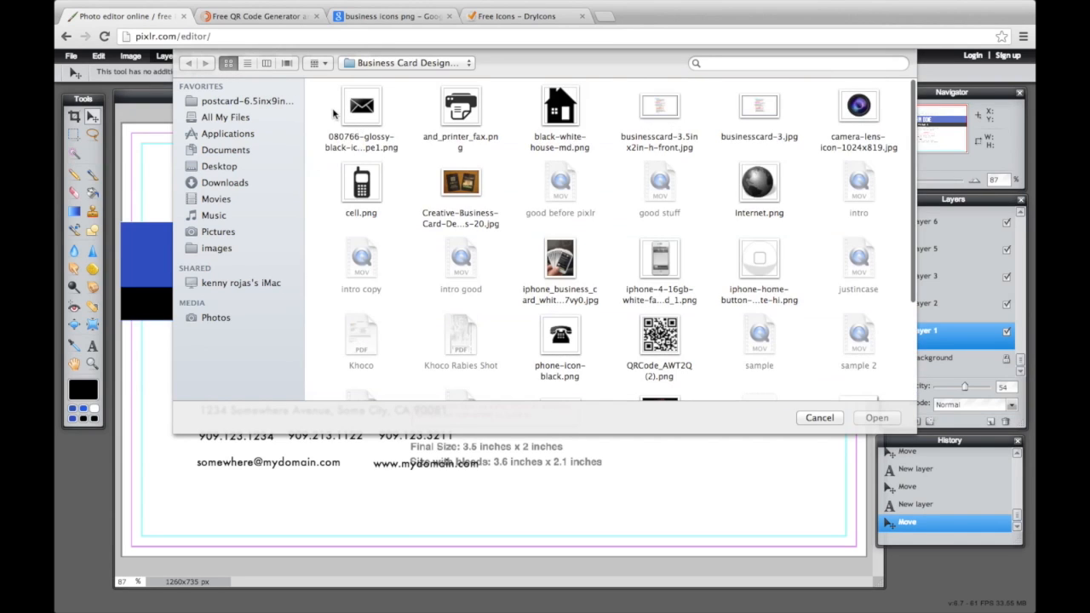
{"action": "left_click_drag", "start_coordinate": [335, 113], "coordinate": [548, 151]}
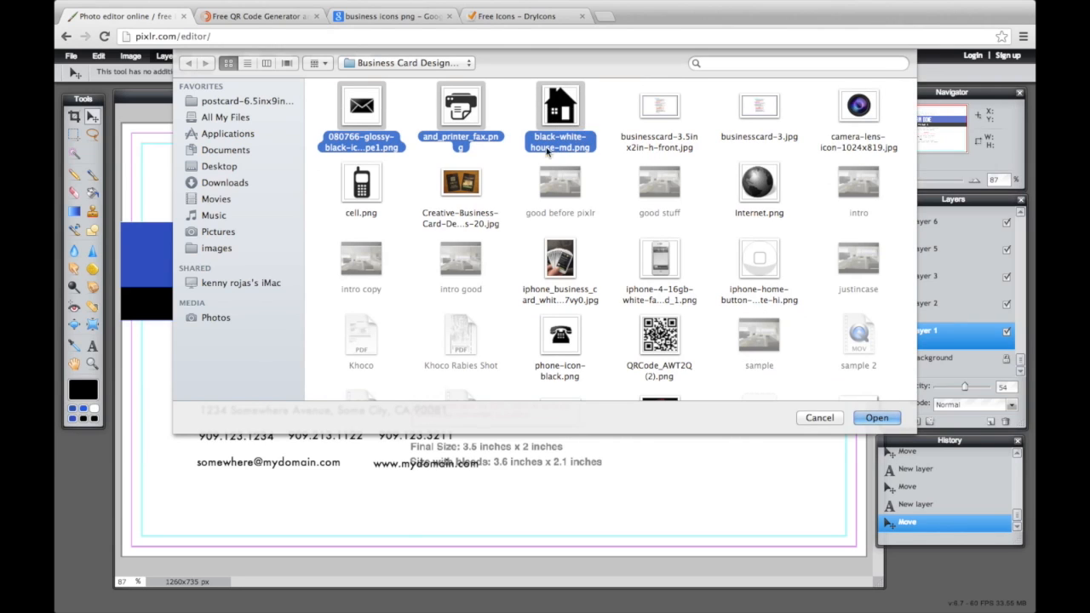
{"action": "left_click", "coordinate": [373, 195], "text": "super"}
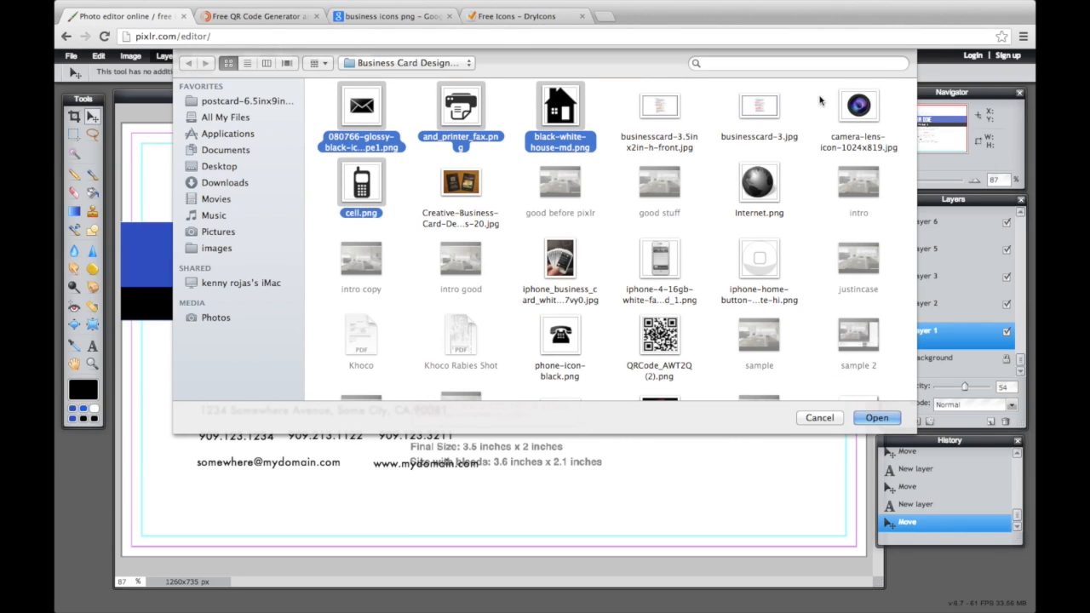
{"action": "left_click", "coordinate": [760, 189], "text": "super"}
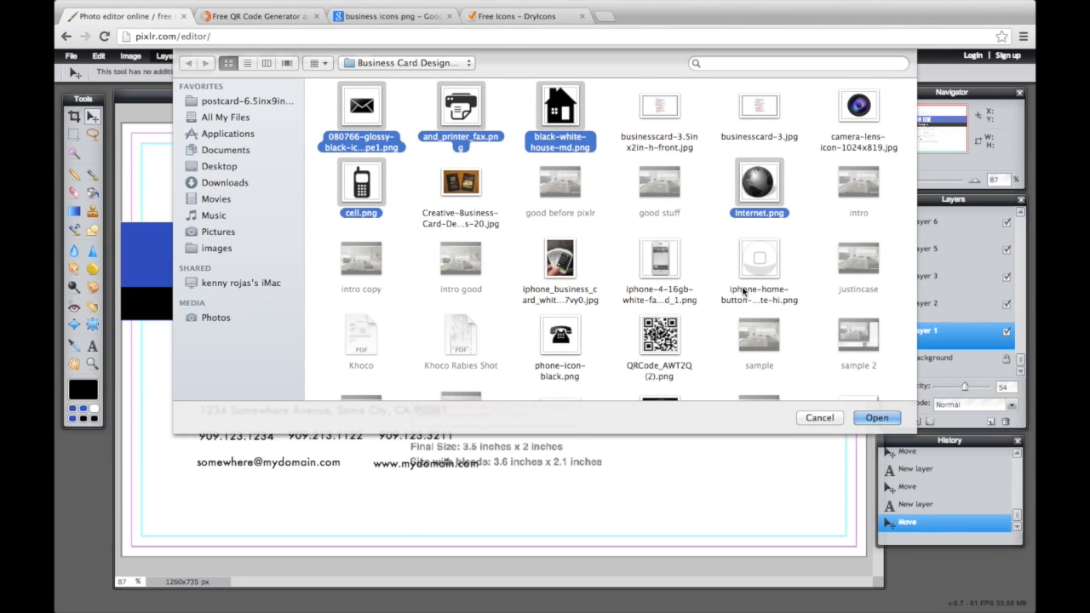
{"action": "left_click", "coordinate": [579, 336], "text": "super"}
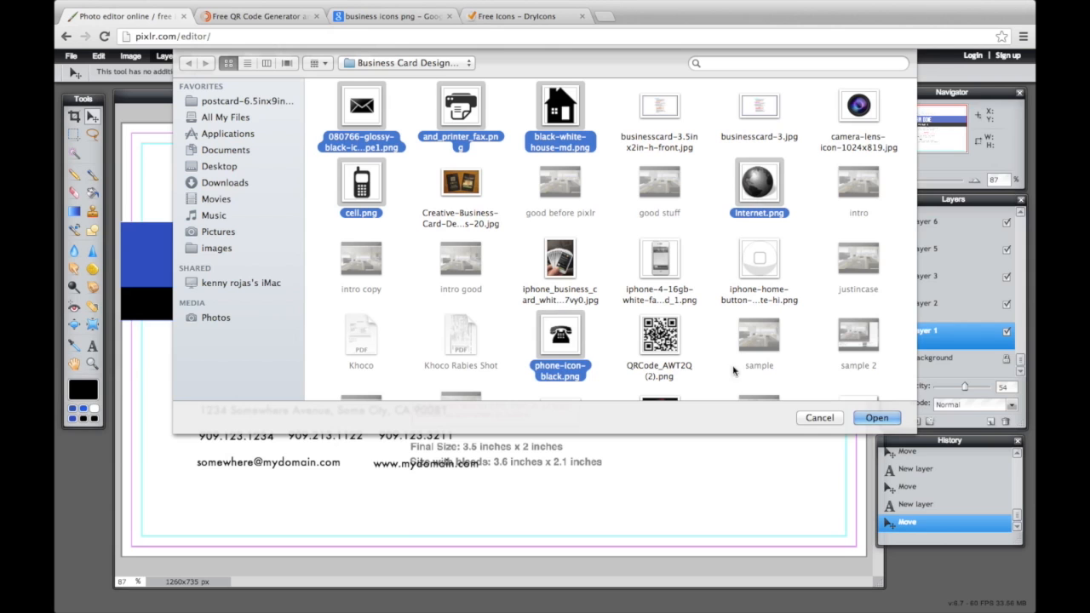
{"action": "left_click", "coordinate": [876, 418]}
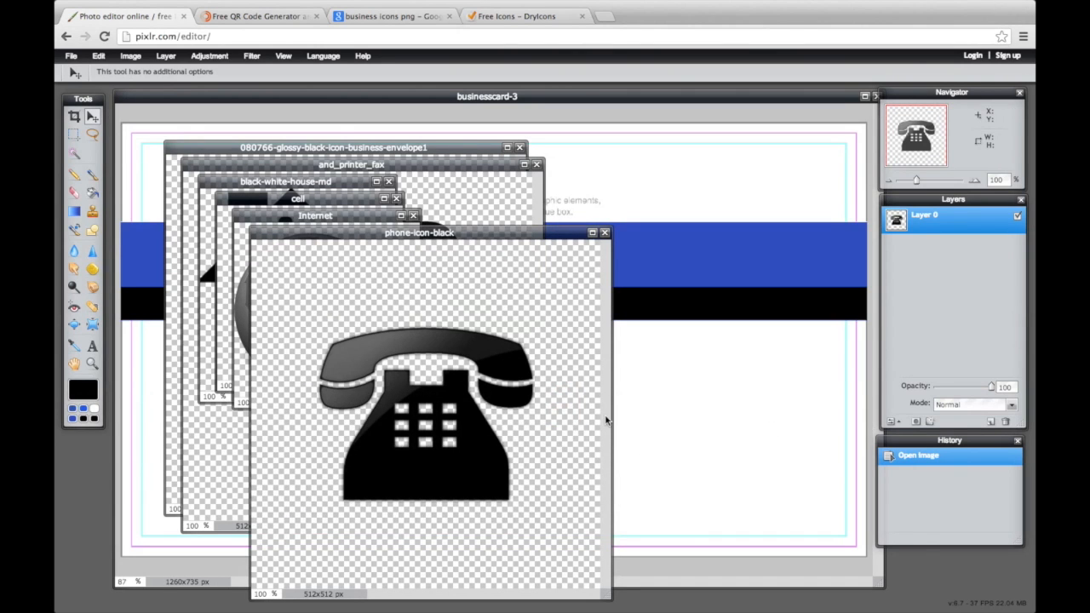
Paste the black telephone onto the card, shrink it, and place it before the second phone number
{"action": "key", "text": "ctrl+a"}
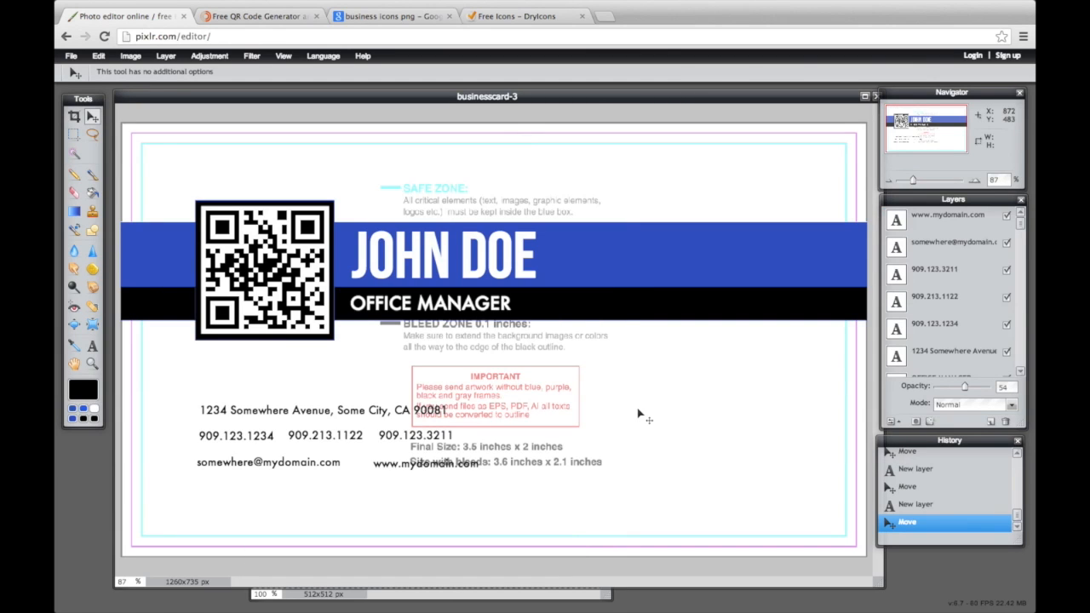
{"action": "key", "text": "ctrl+v"}
{"action": "left_click_drag", "start_coordinate": [499, 383], "coordinate": [490, 479]}
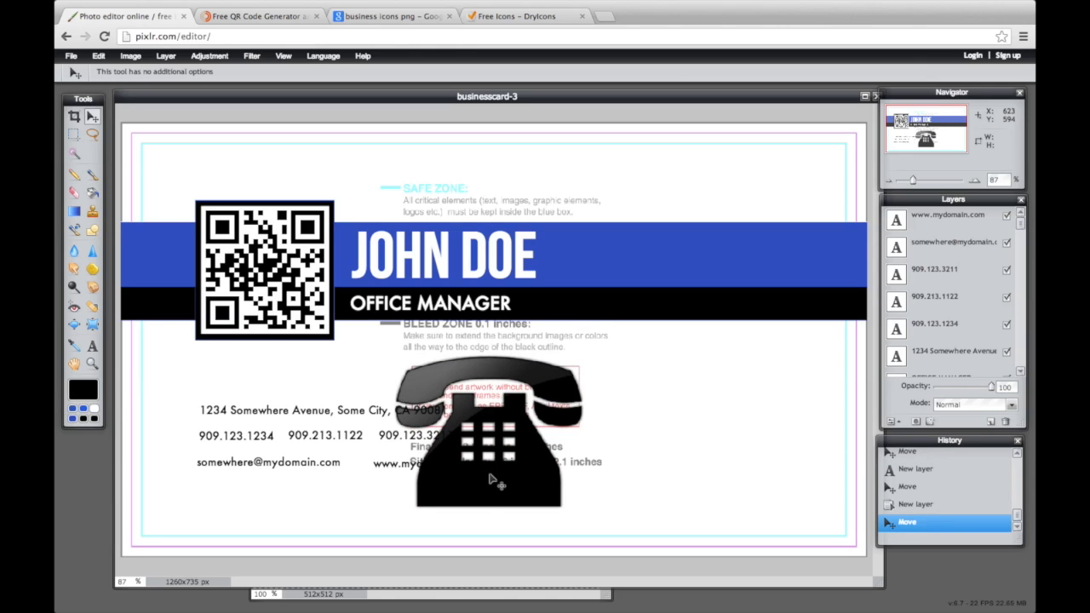
{"action": "key", "text": "ctrl+t"}
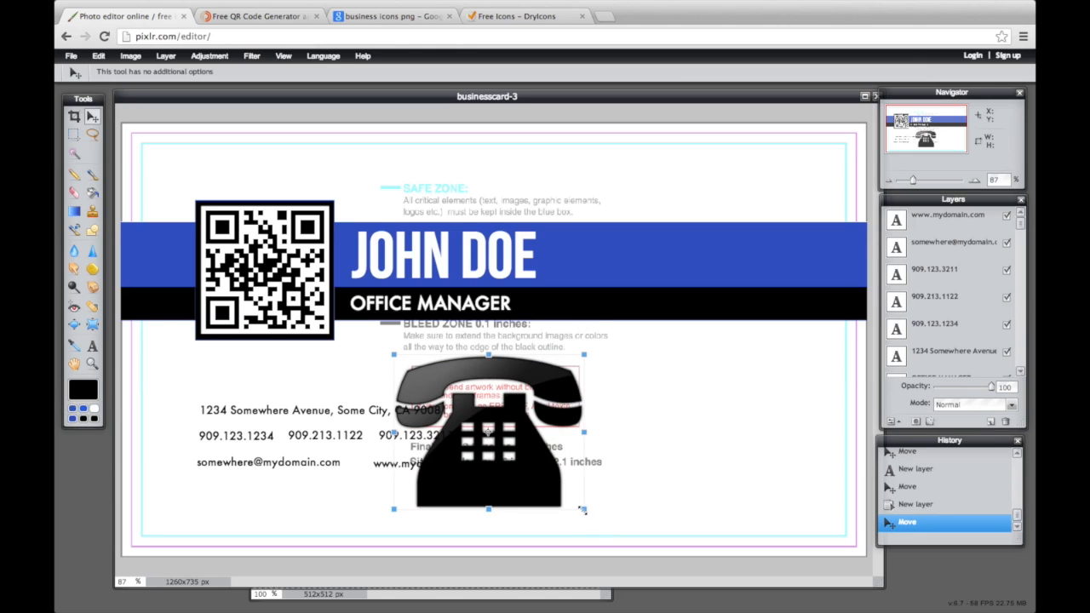
{"action": "left_click_drag", "start_coordinate": [583, 509], "coordinate": [498, 441]}
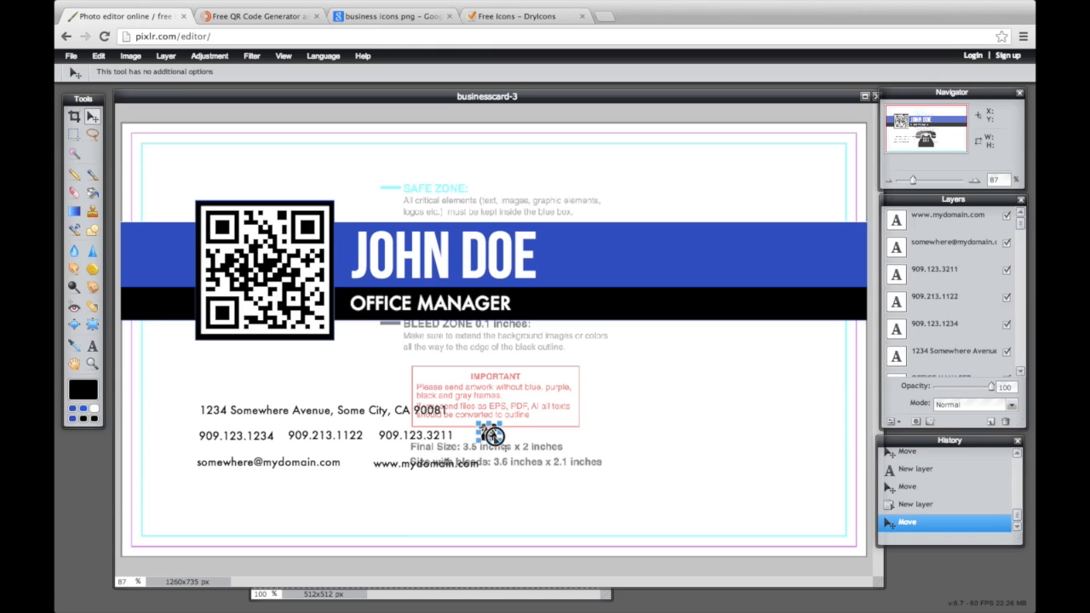
{"action": "left_click_drag", "start_coordinate": [492, 436], "coordinate": [304, 441]}
{"action": "left_click", "coordinate": [349, 439]}
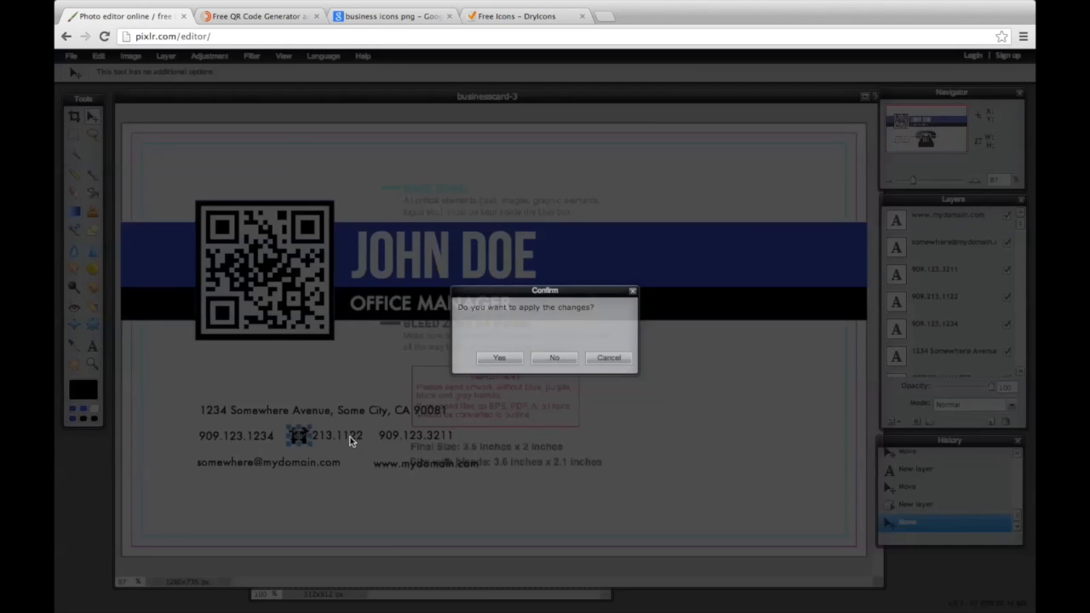
Apply the phone icon and respace the three phone-number layers so none overlap
{"action": "left_click", "coordinate": [509, 362]}
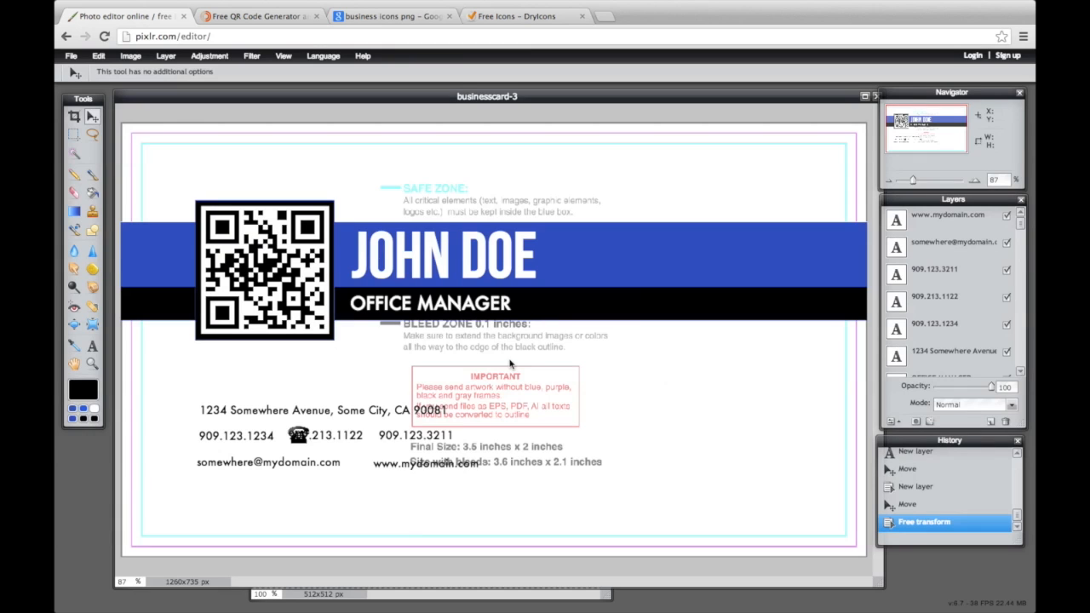
{"action": "left_click", "coordinate": [951, 301]}
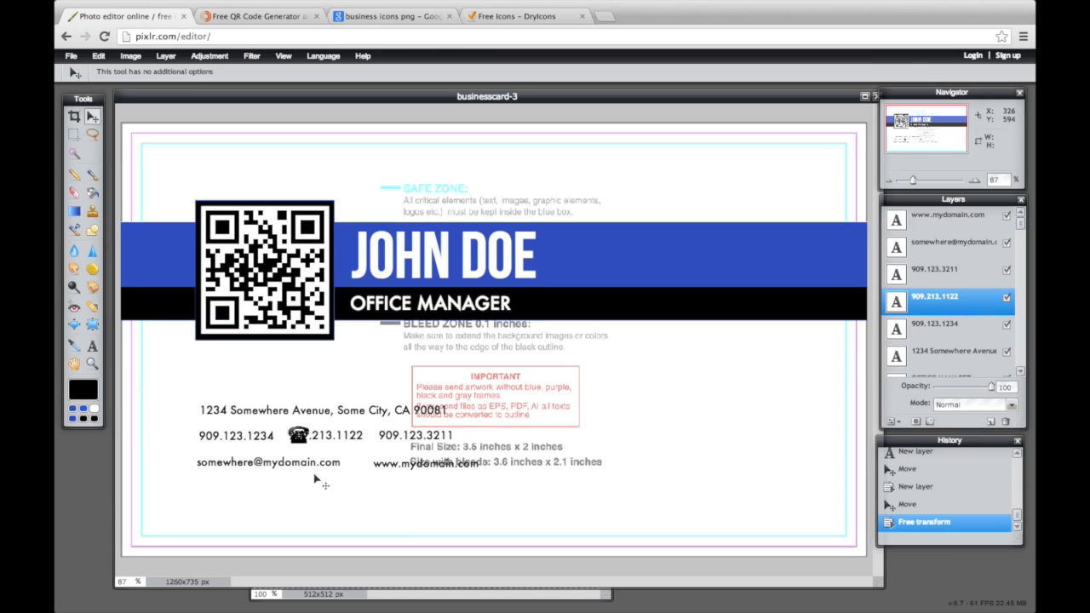
{"action": "left_click_drag", "start_coordinate": [295, 452], "coordinate": [347, 437]}
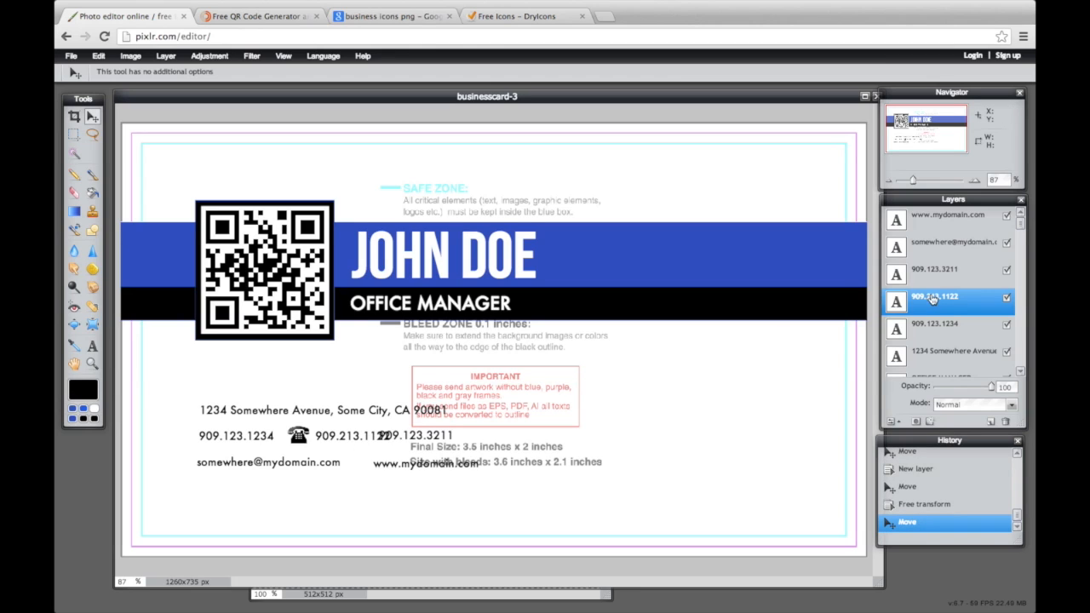
{"action": "left_click", "coordinate": [935, 326]}
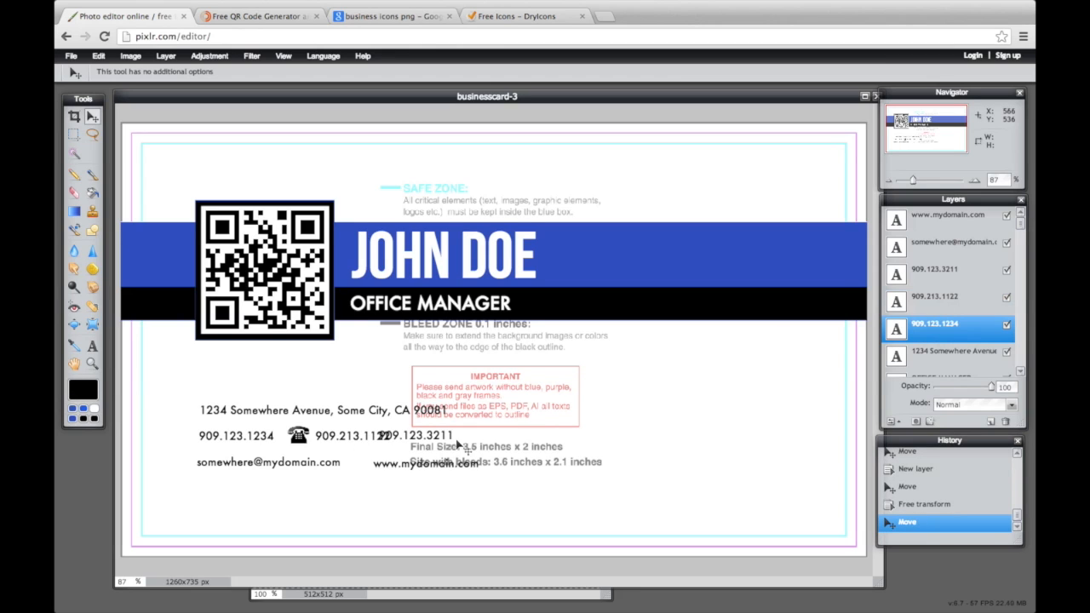
{"action": "left_click_drag", "start_coordinate": [457, 441], "coordinate": [433, 438]}
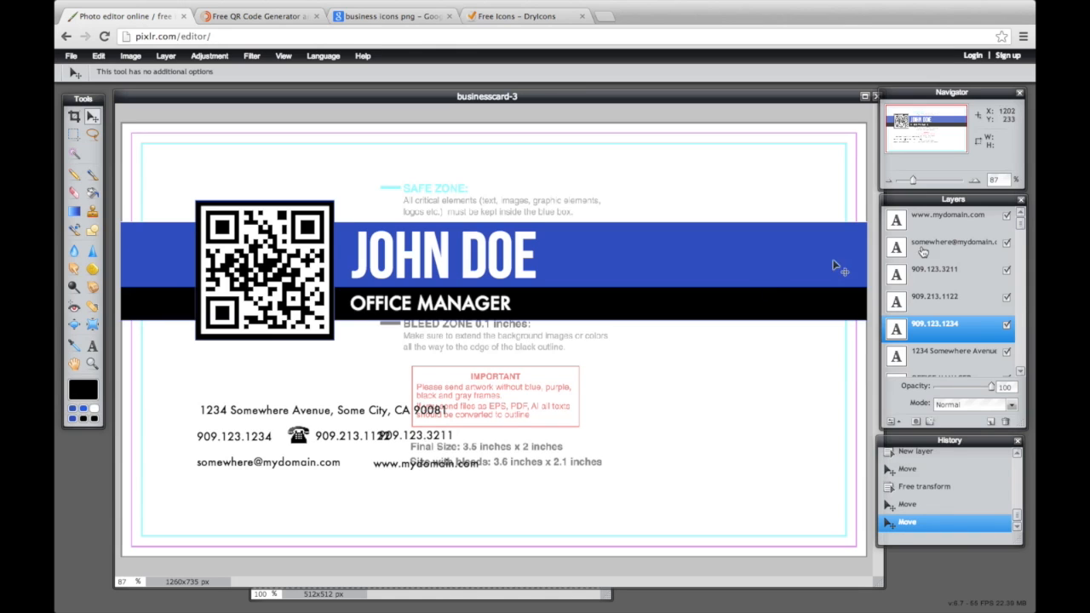
{"action": "left_click", "coordinate": [954, 271]}
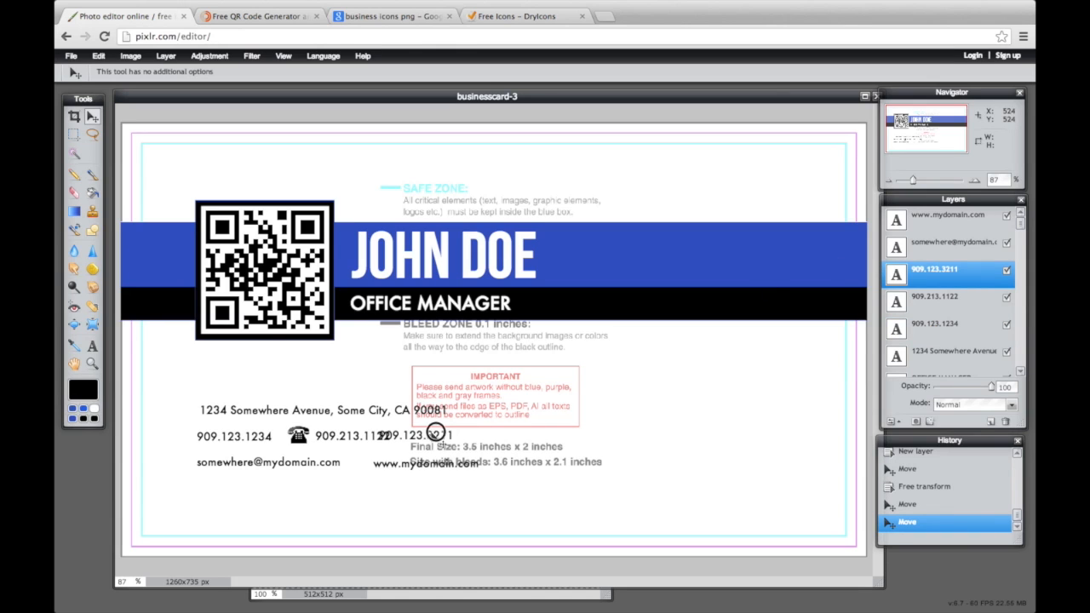
{"action": "left_click_drag", "start_coordinate": [432, 434], "coordinate": [478, 434]}
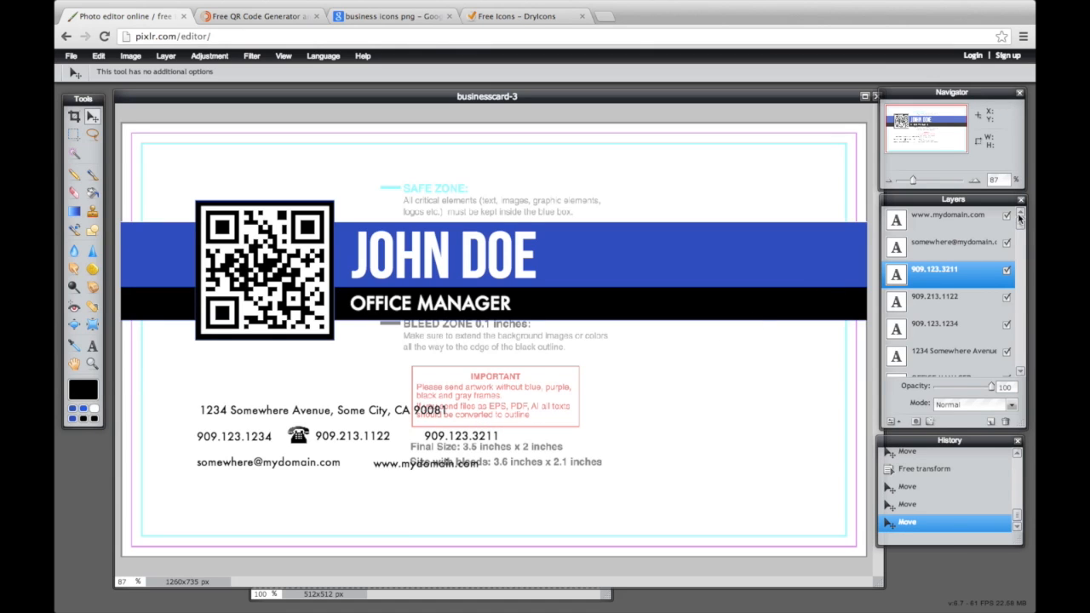
Nudge the address text layer into line and move the card window aside
{"action": "mouse_move", "coordinate": [1022, 223]}
{"action": "left_mouse_down"}
{"action": "mouse_move", "coordinate": [1020, 212]}
{"action": "mouse_move", "coordinate": [1018, 365]}
{"action": "mouse_move", "coordinate": [1021, 204]}
{"action": "left_mouse_up"}
{"action": "left_click", "coordinate": [940, 351]}
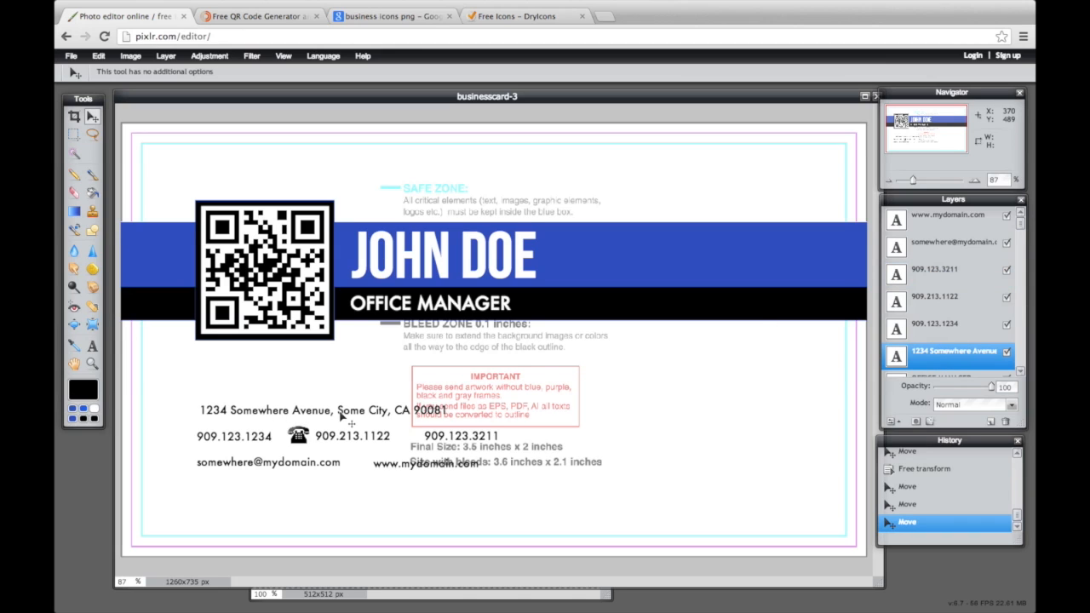
{"action": "key", "text": "Left"}
{"action": "key", "text": "Left"}
{"action": "key", "text": "Left"}
{"action": "key", "text": "Left"}
{"action": "key", "text": "Left"}
{"action": "key", "text": "Left"}
{"action": "key", "text": "Left"}
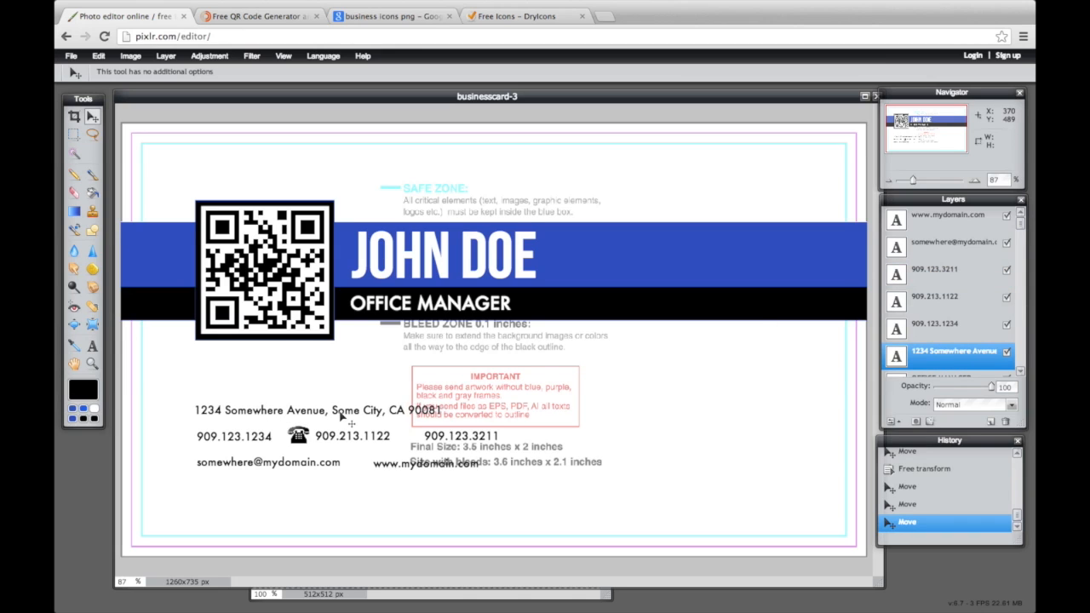
{"action": "key", "text": "Right"}
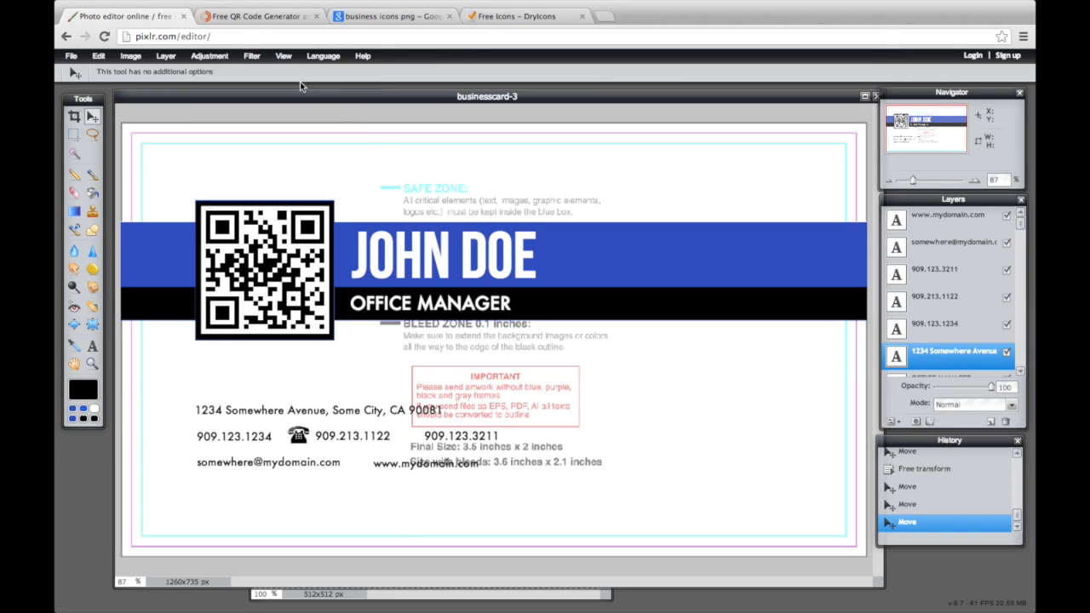
{"action": "left_click_drag", "start_coordinate": [304, 94], "coordinate": [476, 100]}
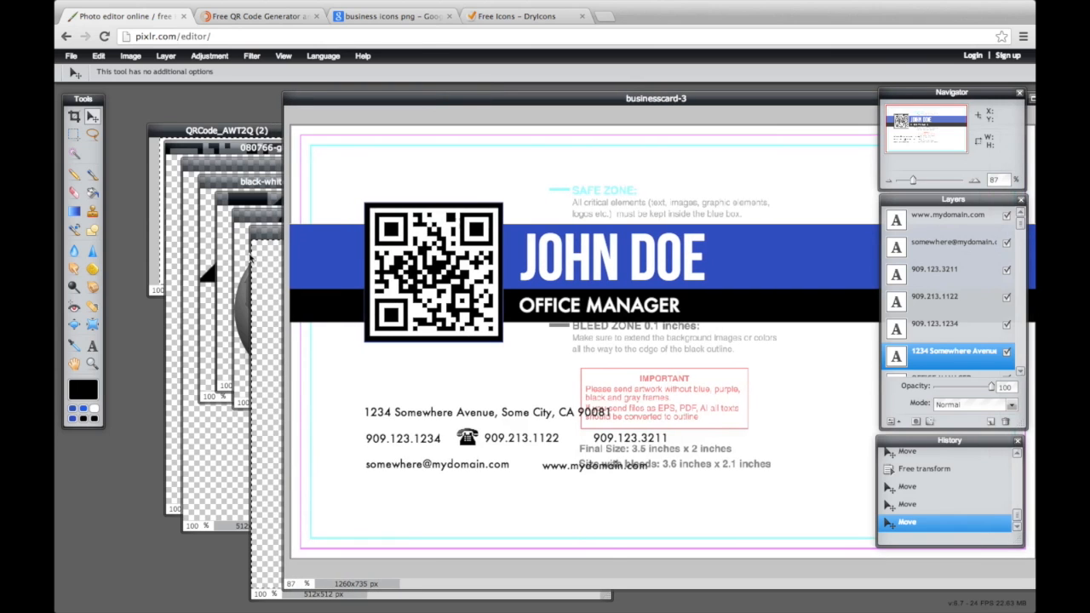
Close phone-icon-black unsaved and paste the copied globe image onto the card
{"action": "left_click", "coordinate": [267, 264]}
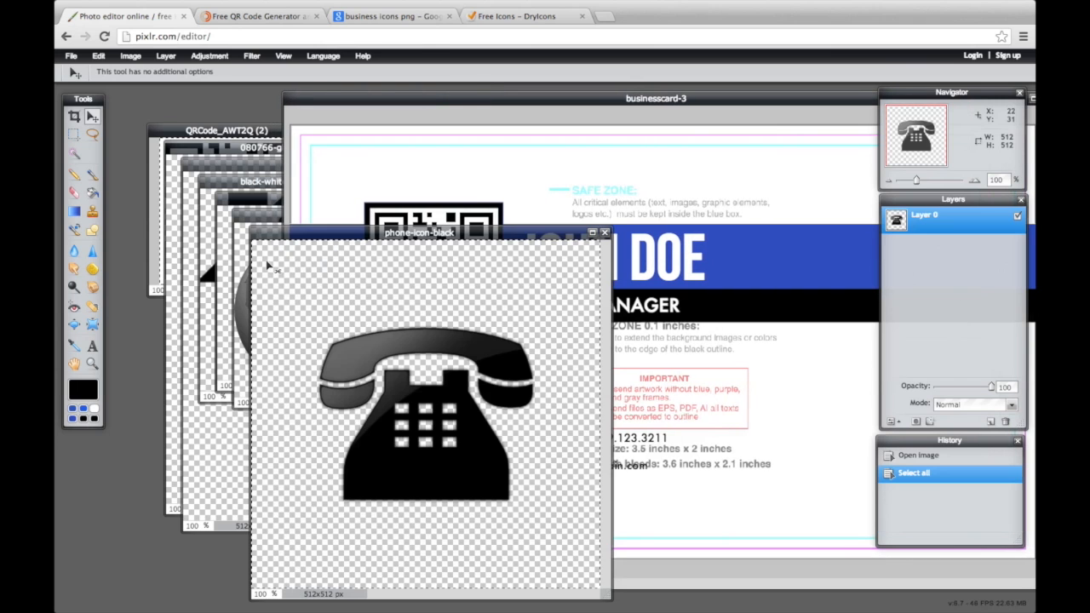
{"action": "left_click", "coordinate": [605, 232]}
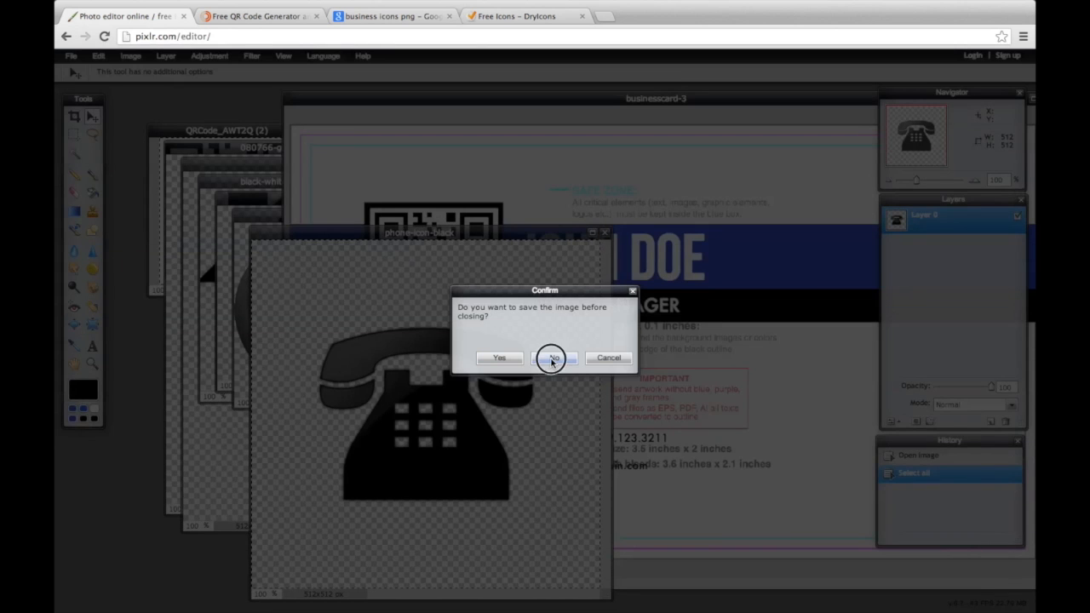
{"action": "left_click", "coordinate": [552, 359]}
{"action": "left_click", "coordinate": [264, 336]}
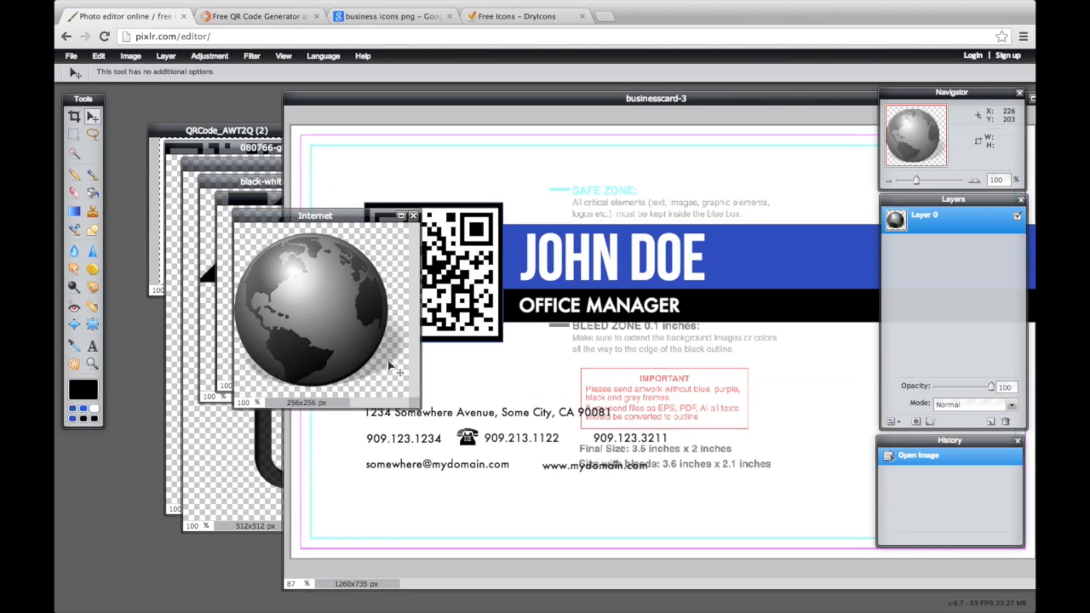
{"action": "key", "text": "ctrl+a"}
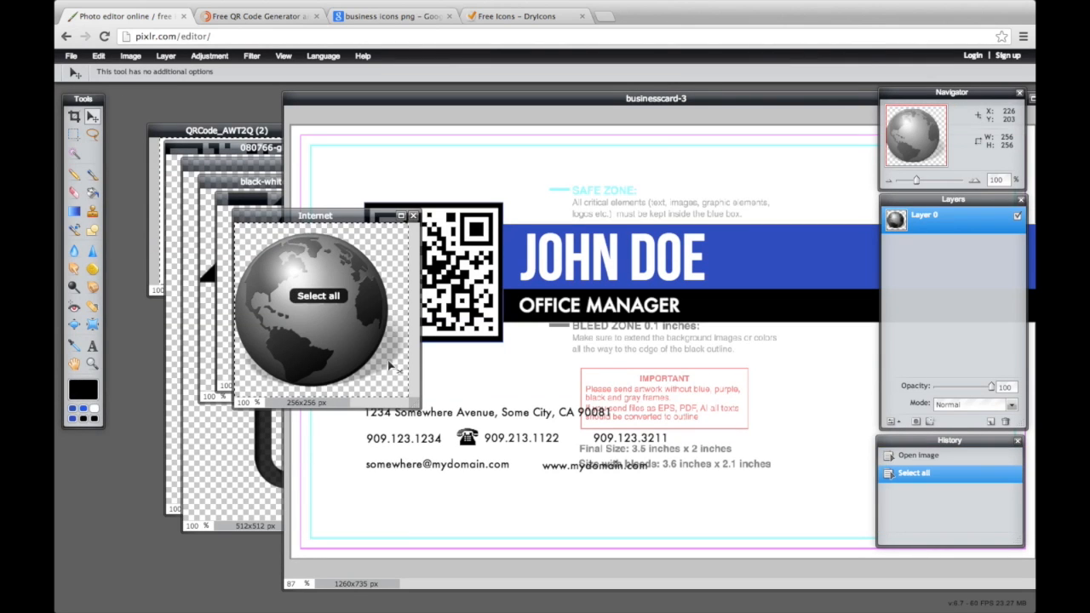
{"action": "key", "text": "ctrl+c"}
{"action": "left_click", "coordinate": [491, 388]}
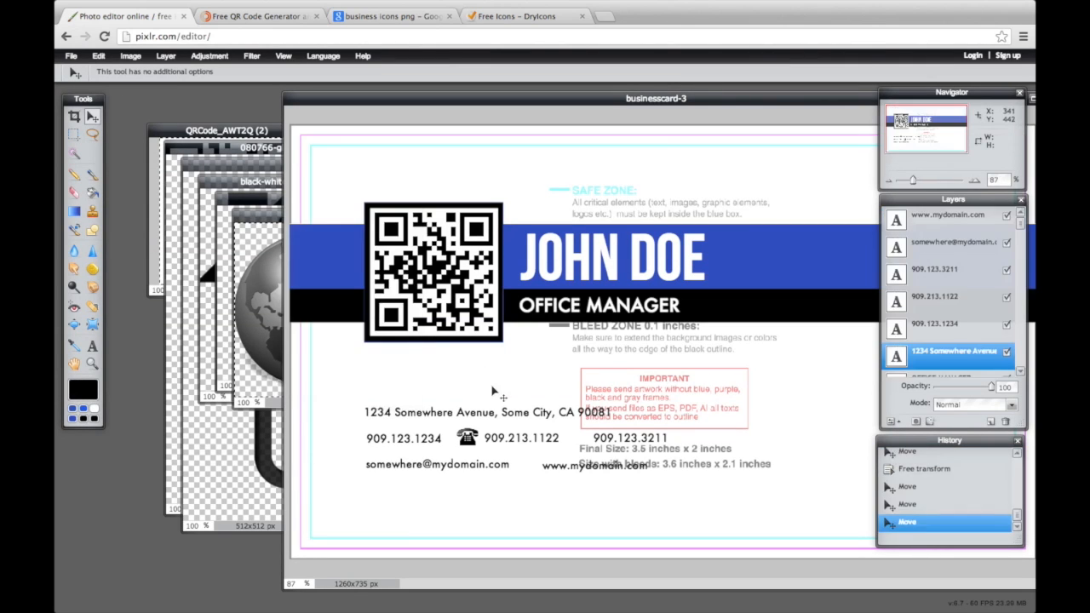
{"action": "key", "text": "ctrl+v"}
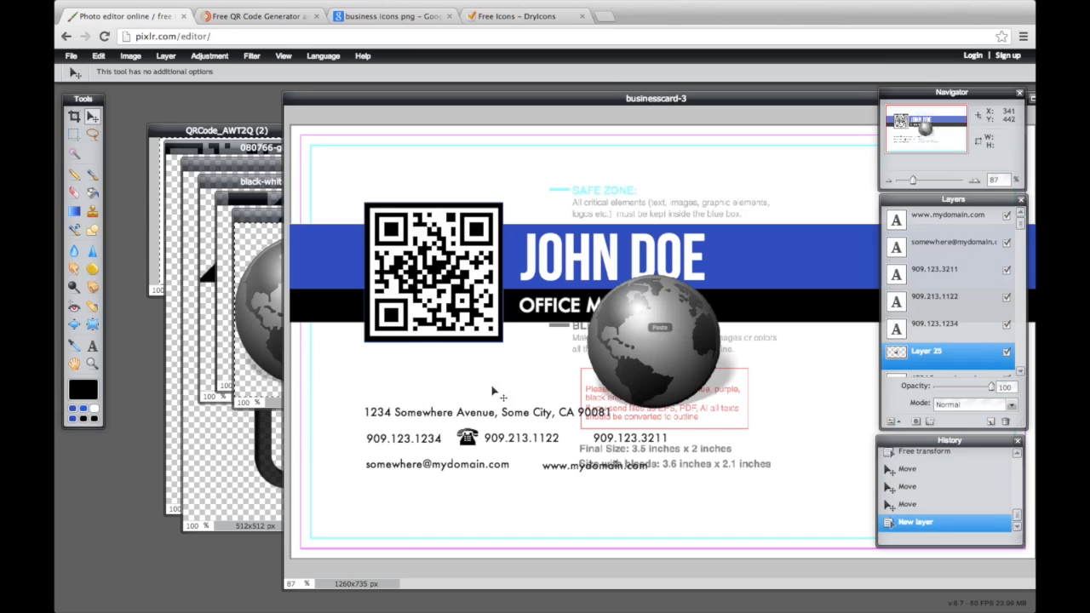
{"action": "left_click", "coordinate": [661, 389]}
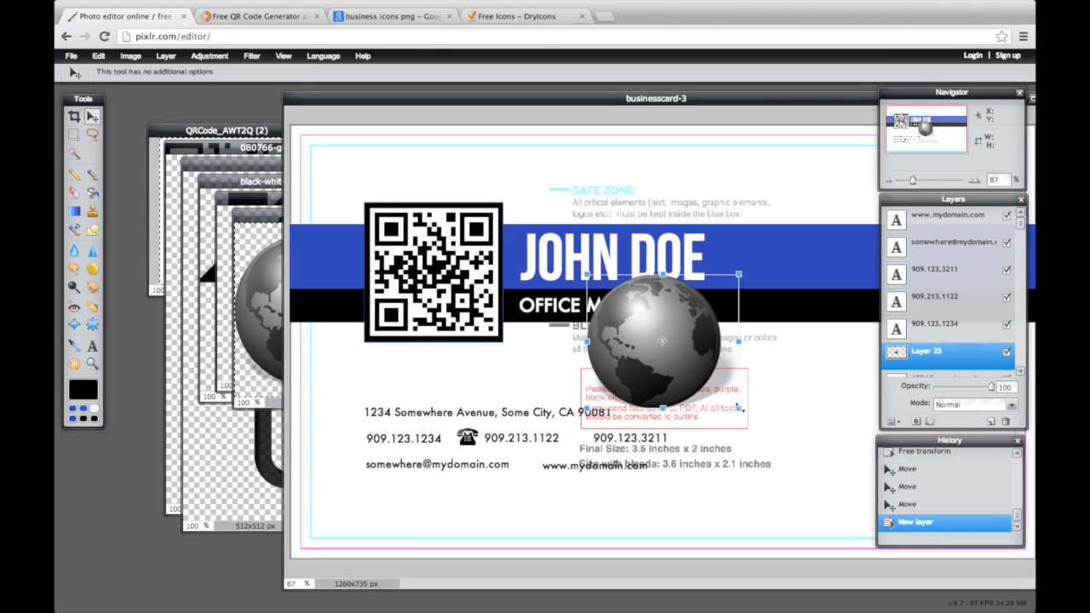
{"action": "left_click_drag", "start_coordinate": [740, 409], "coordinate": [672, 348]}
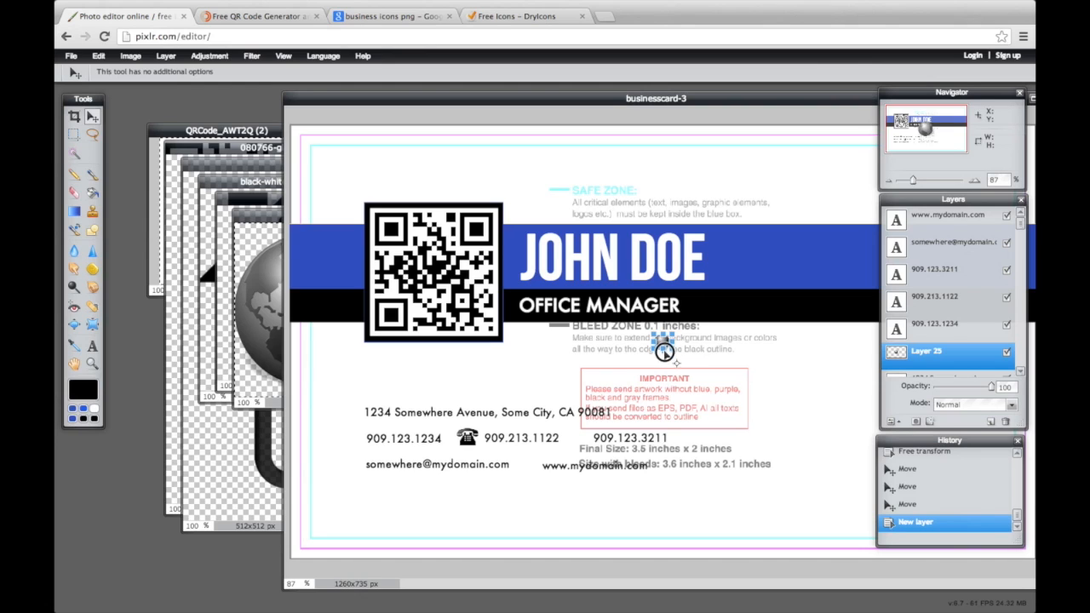
{"action": "left_click_drag", "start_coordinate": [665, 347], "coordinate": [619, 446]}
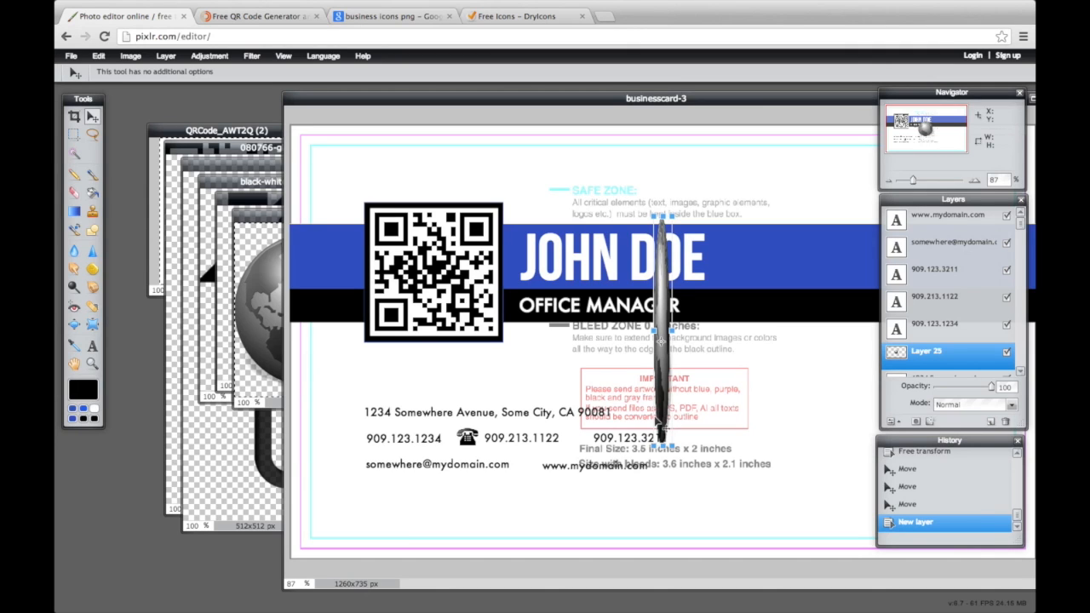
{"action": "left_click", "coordinate": [107, 59]}
{"action": "left_click", "coordinate": [549, 358]}
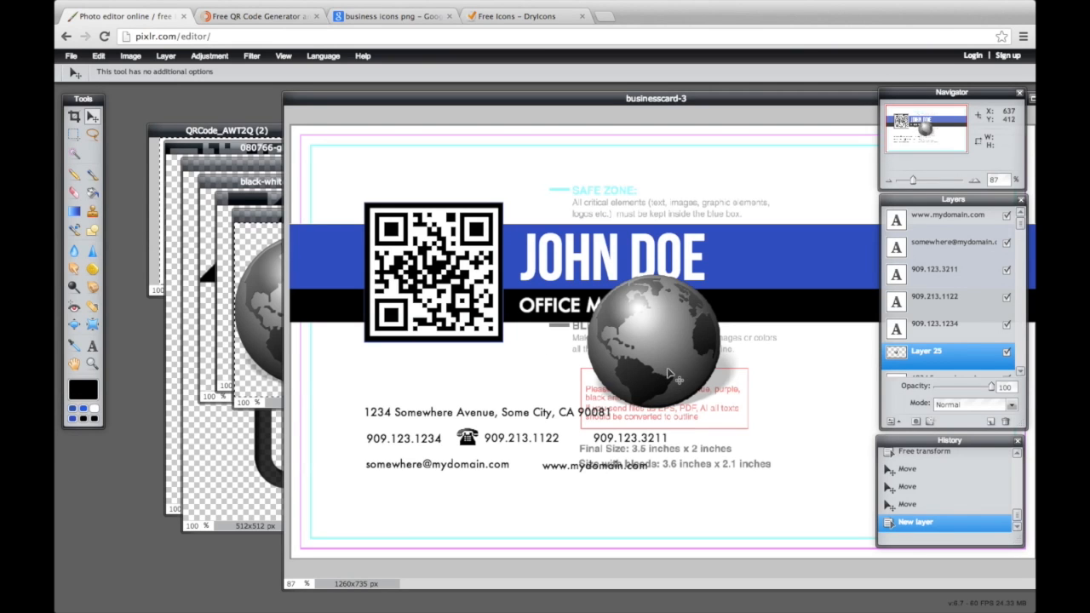
{"action": "key", "text": "ctrl+t"}
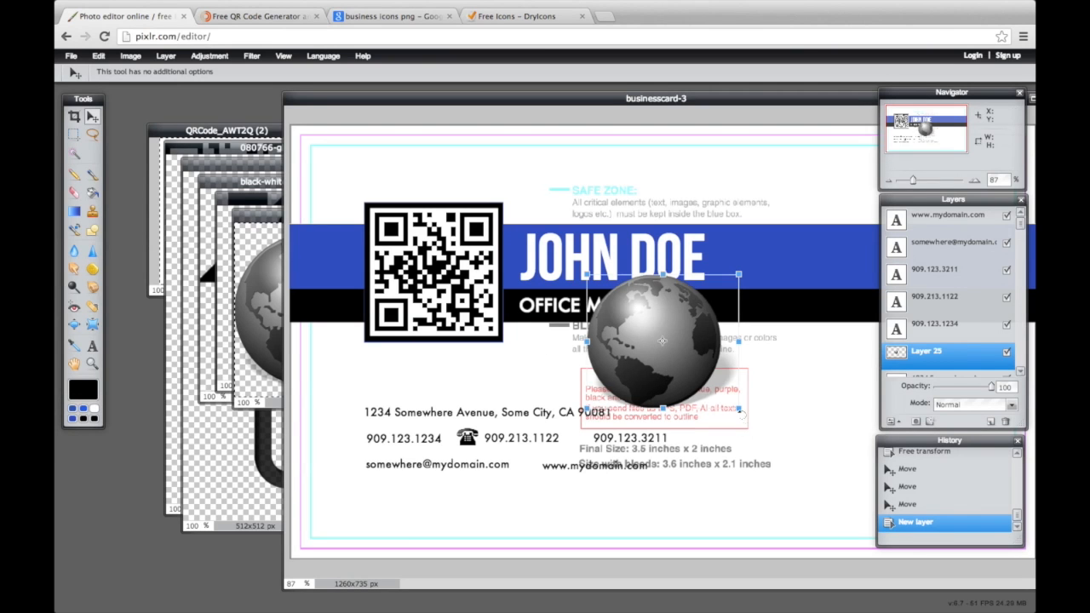
{"action": "left_click_drag", "start_coordinate": [741, 412], "coordinate": [540, 468]}
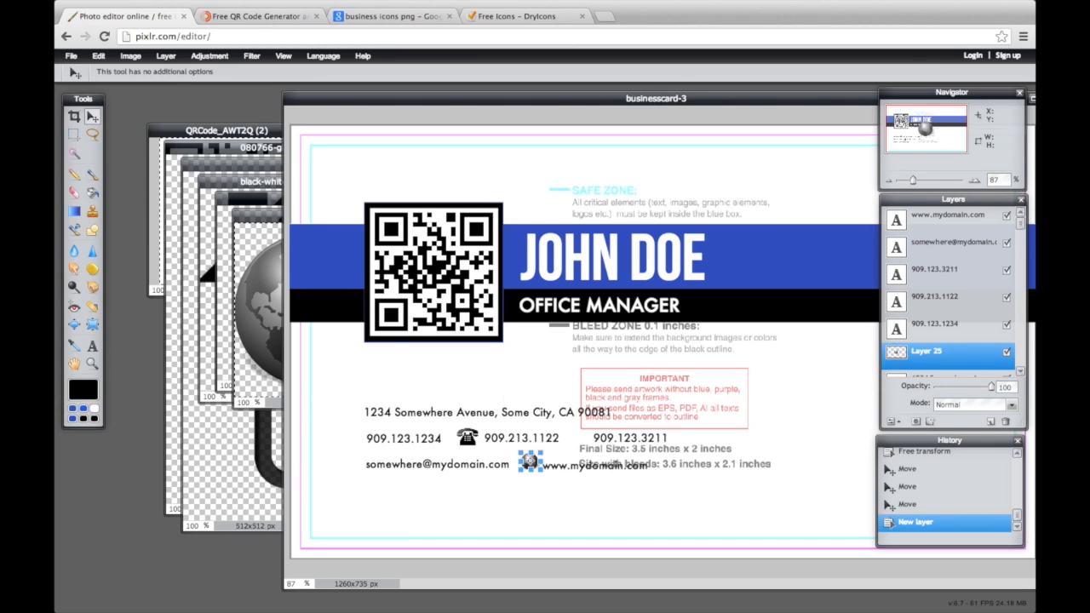
{"action": "left_click", "coordinate": [900, 370]}
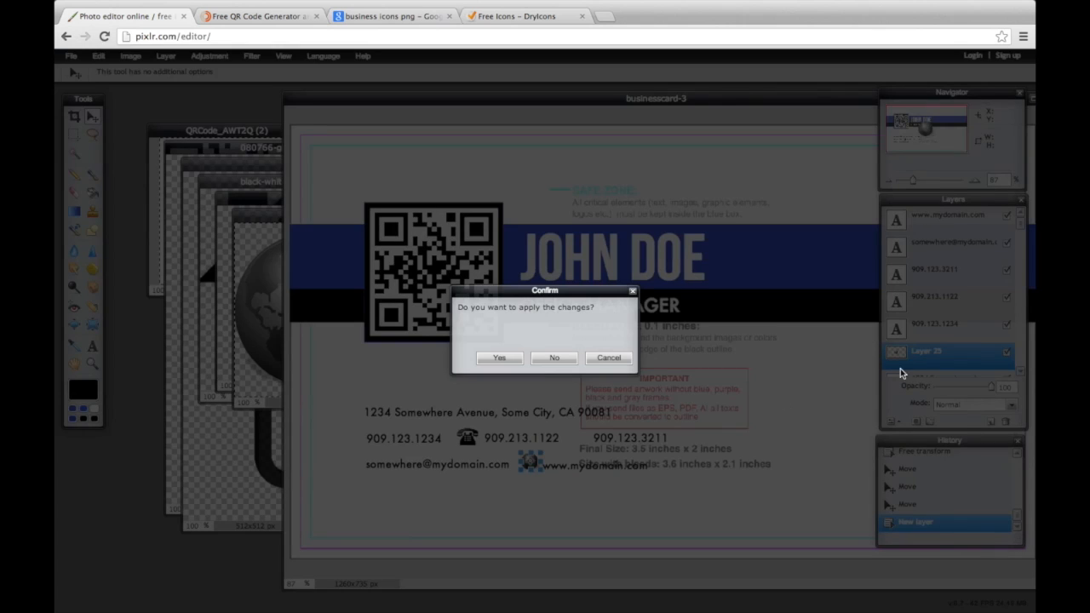
{"action": "left_click", "coordinate": [499, 357]}
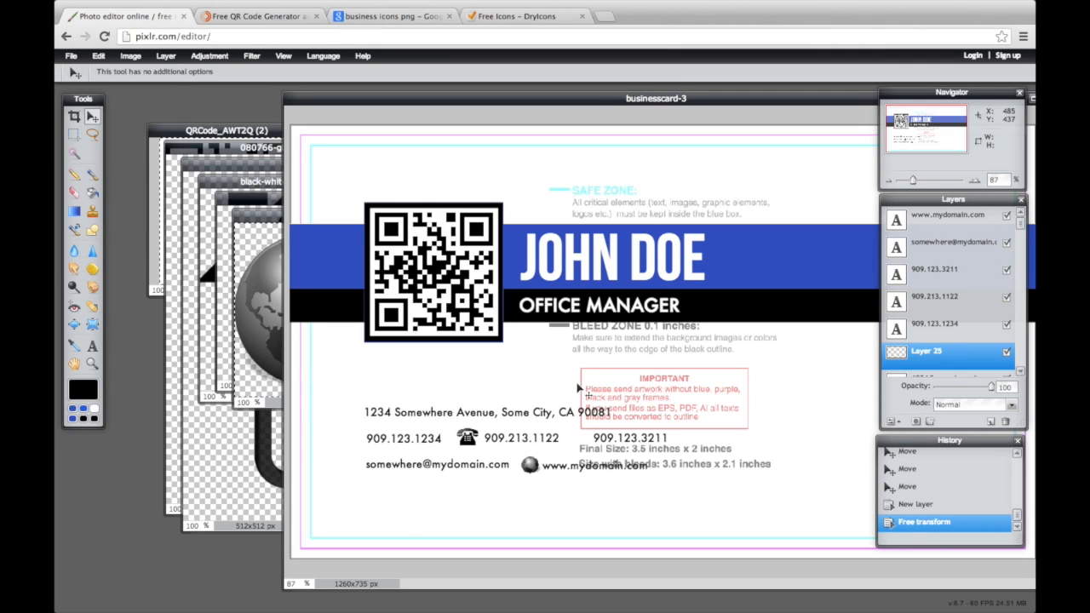
Close the globe image window without saving
{"action": "left_click", "coordinate": [248, 304]}
{"action": "right_click", "coordinate": [415, 219]}
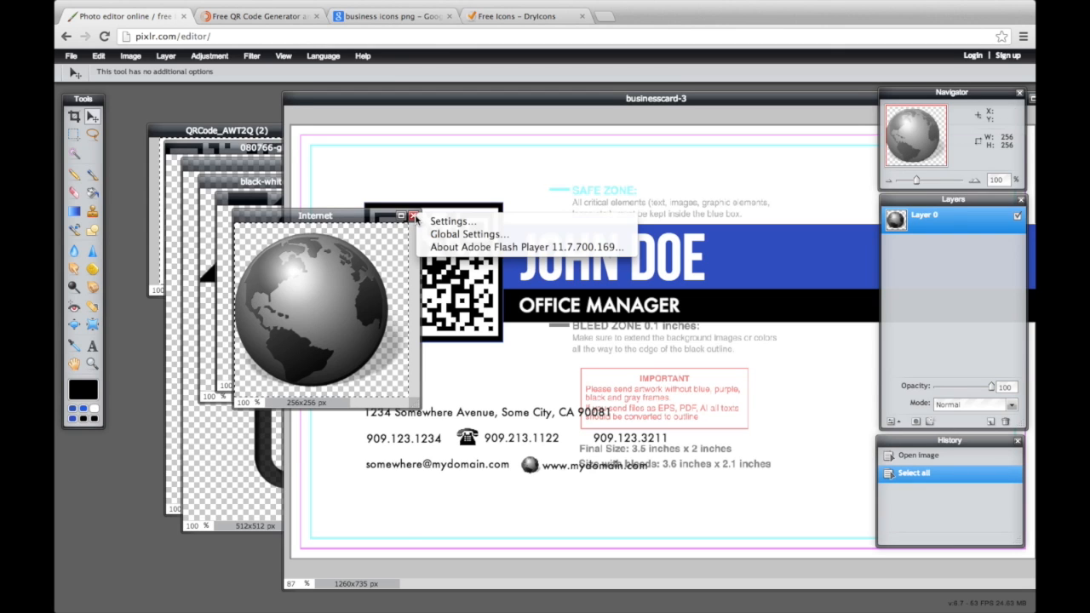
{"action": "left_click", "coordinate": [410, 217]}
{"action": "left_click", "coordinate": [414, 218]}
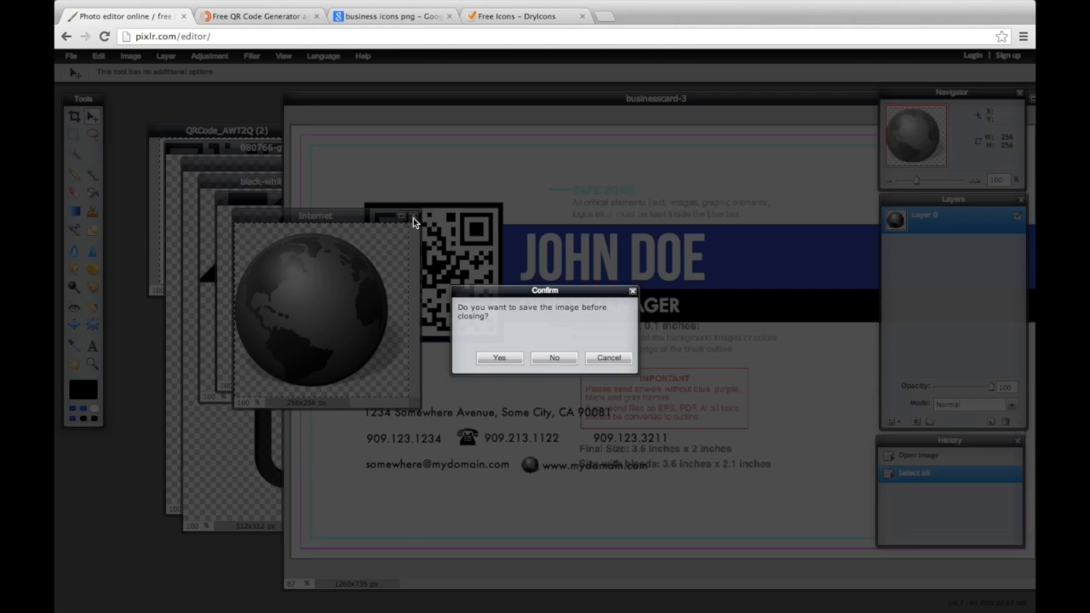
{"action": "left_click", "coordinate": [545, 359]}
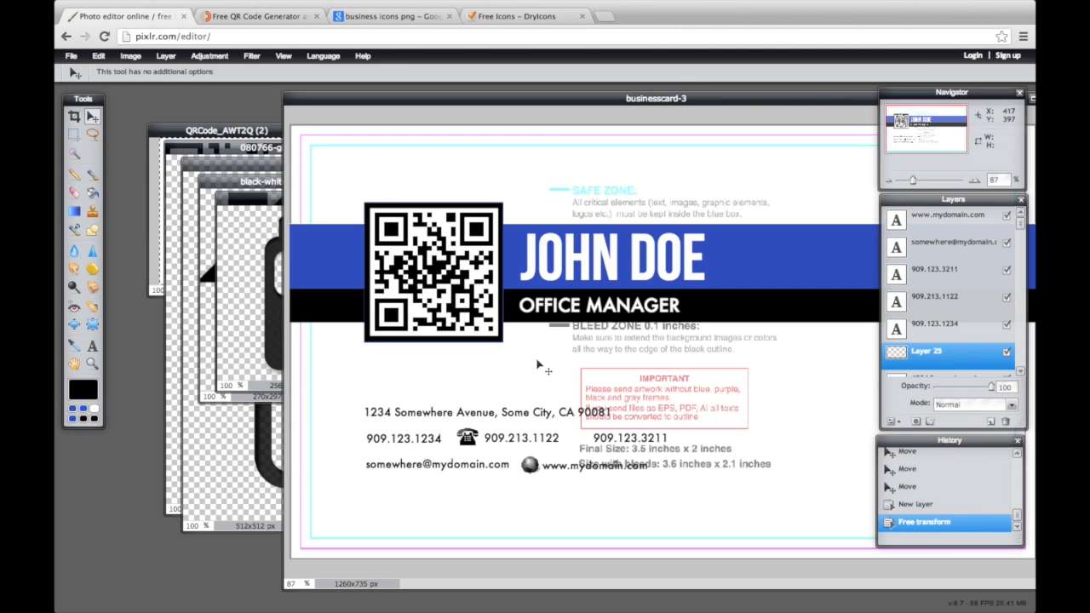
Paste the cell-phone image onto the card and shrink it beside the cell number
{"action": "left_click", "coordinate": [245, 303]}
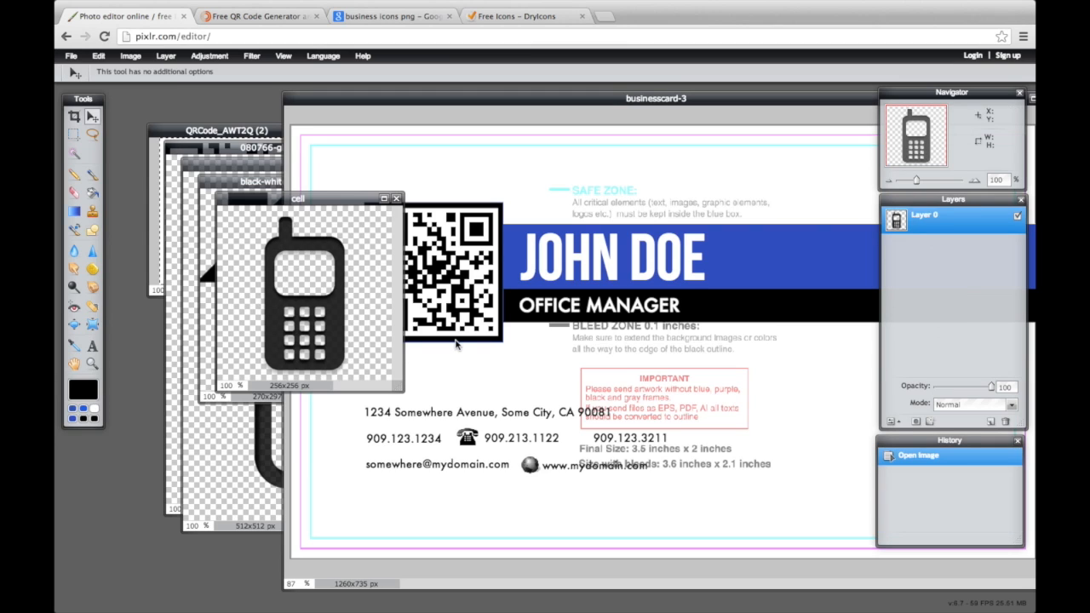
{"action": "key", "text": "ctrl+a"}
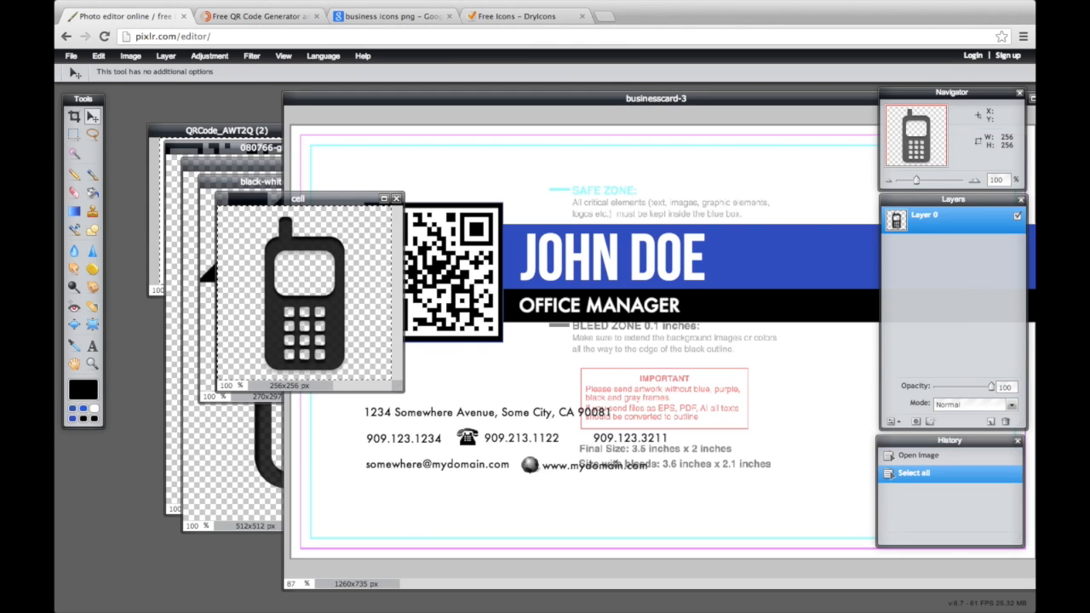
{"action": "key", "text": "ctrl+c"}
{"action": "left_click", "coordinate": [450, 380]}
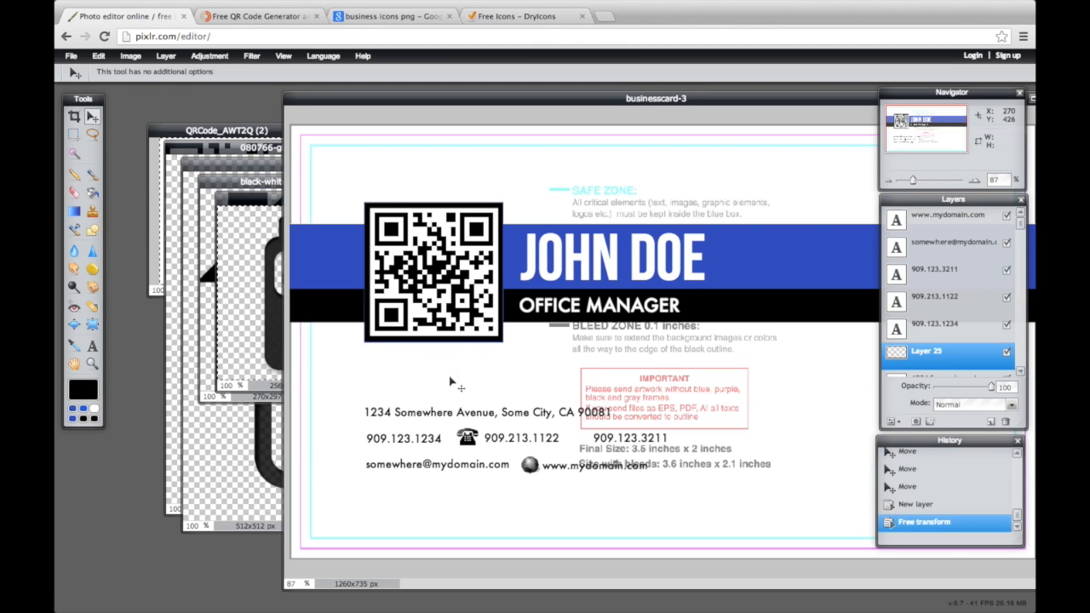
{"action": "key", "text": "ctrl+v"}
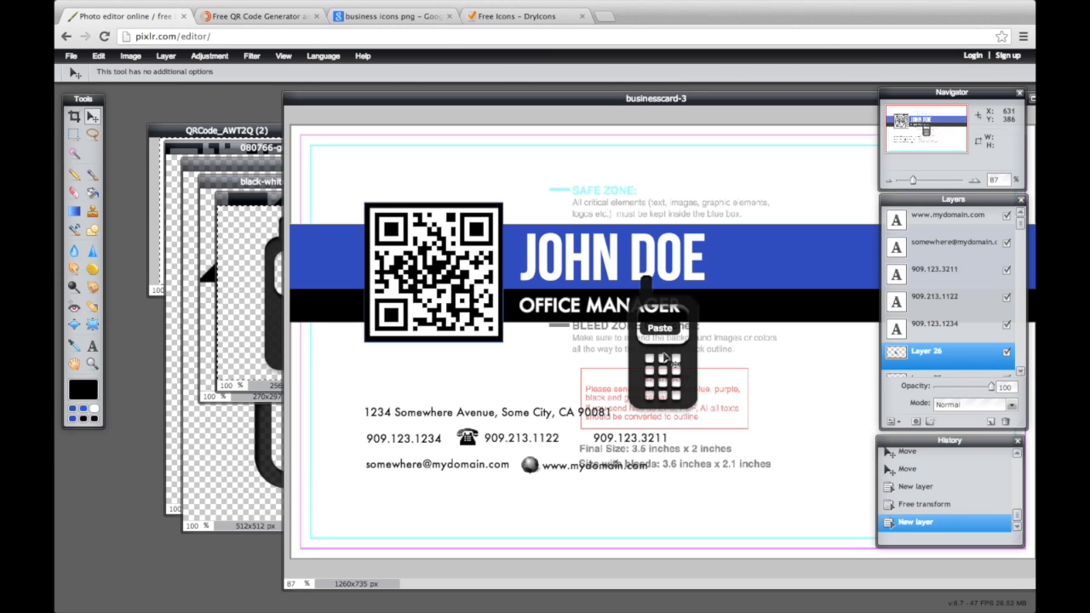
{"action": "key", "text": "ctrl+t"}
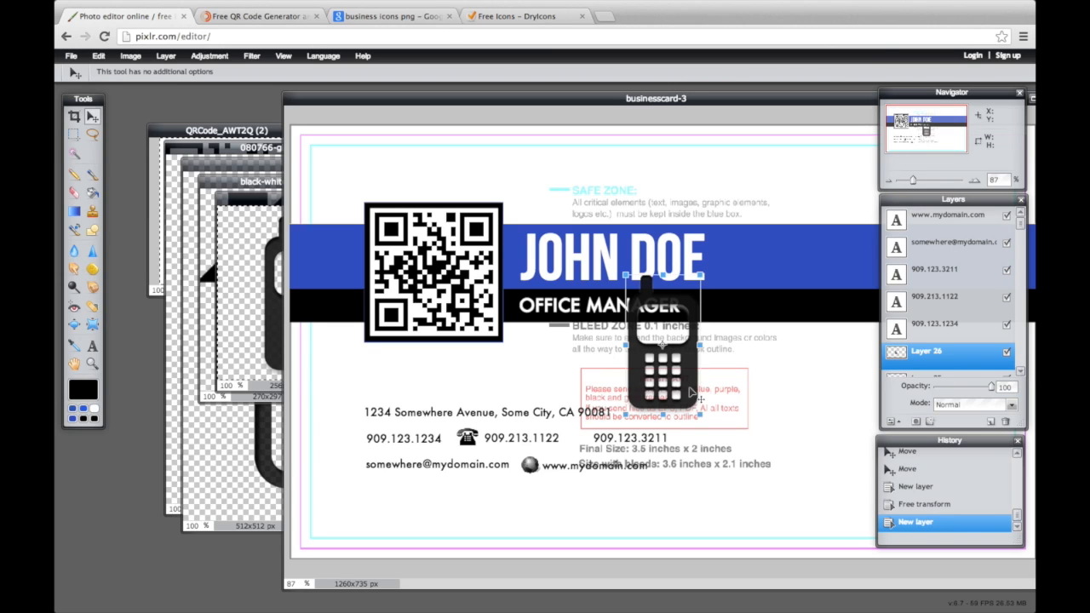
{"action": "left_click_drag", "start_coordinate": [699, 415], "coordinate": [370, 452]}
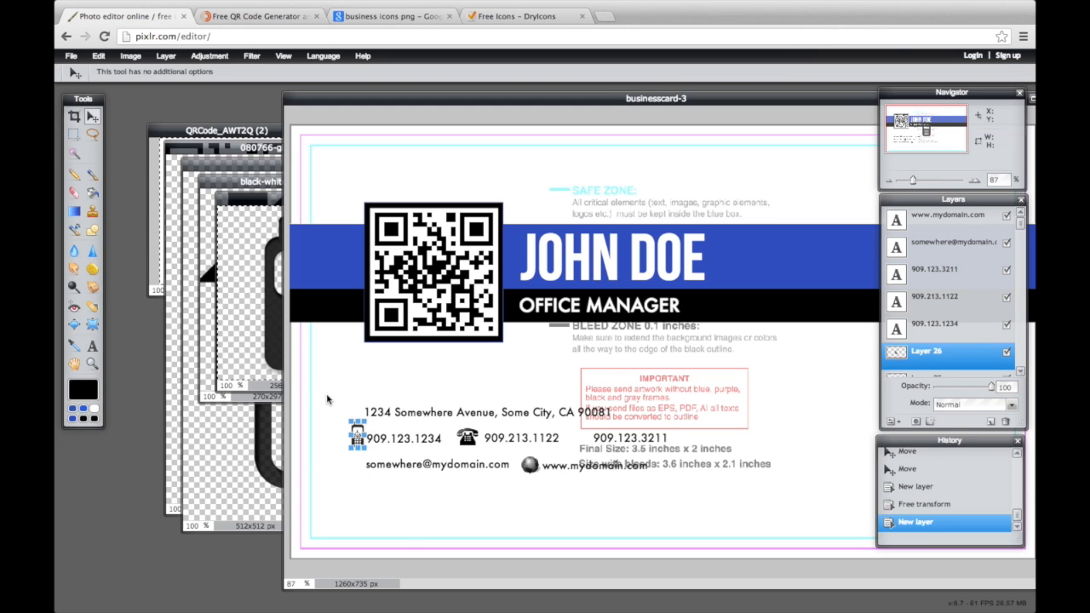
{"action": "left_click", "coordinate": [276, 331]}
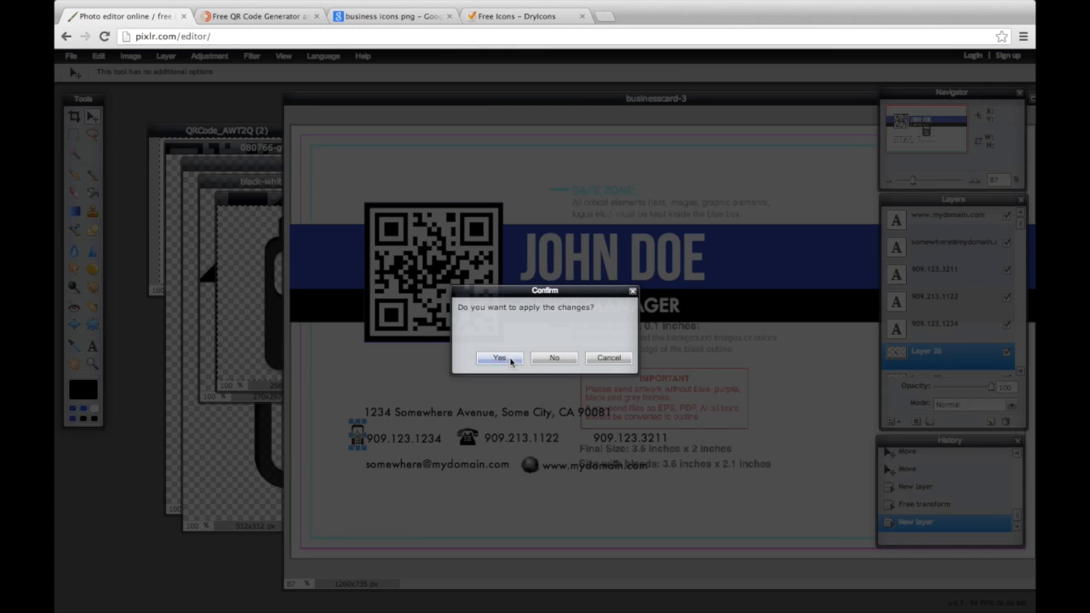
{"action": "key", "text": "Return"}
Close the cell-phone image without saving
{"action": "left_click", "coordinate": [267, 256]}
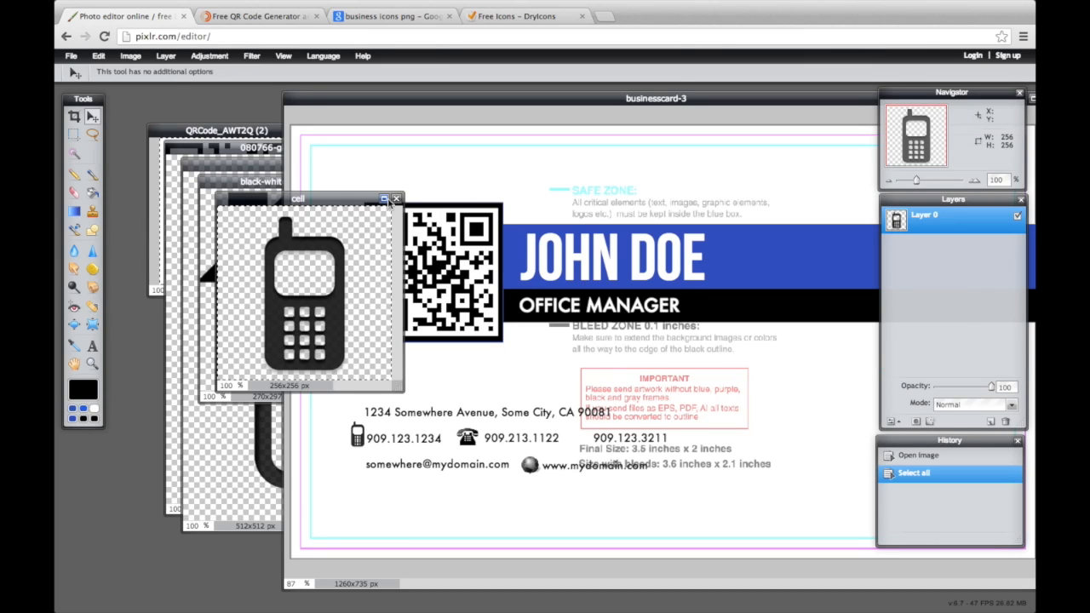
{"action": "left_click", "coordinate": [396, 200]}
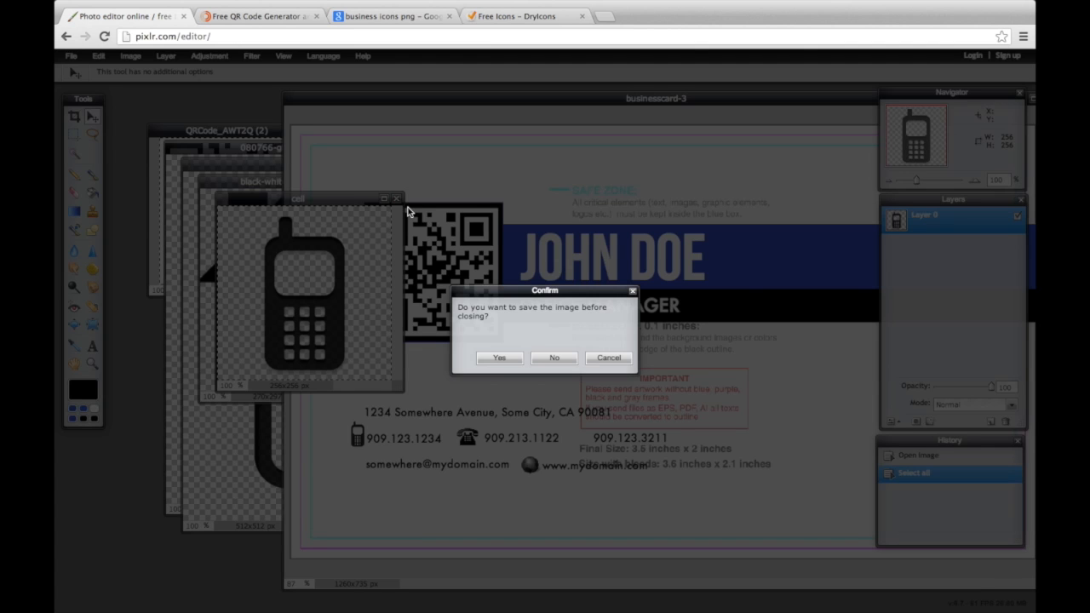
{"action": "left_click", "coordinate": [554, 359]}
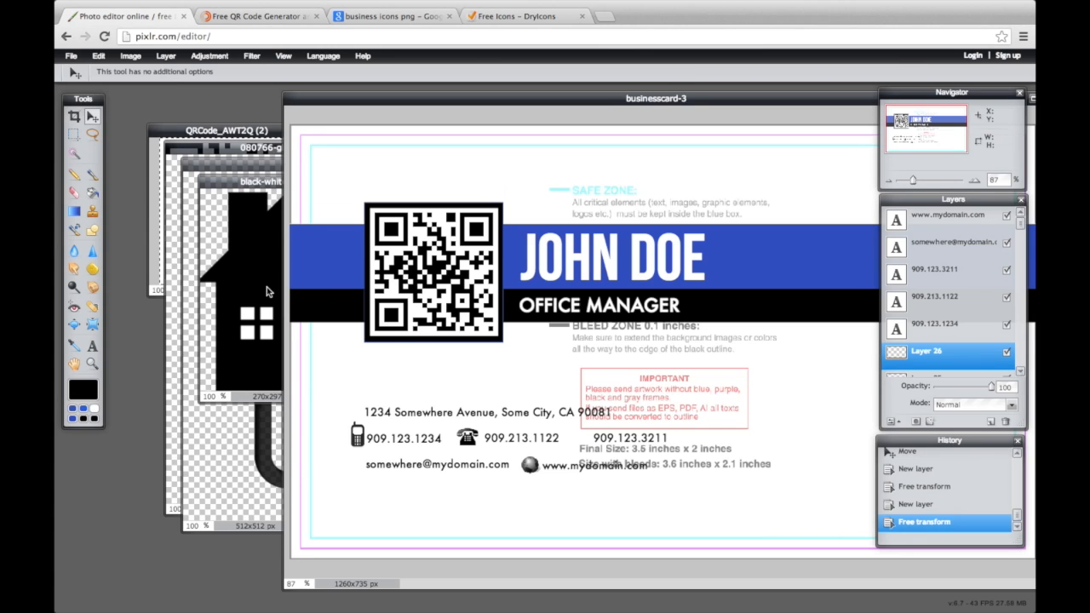
Paste the house image onto the card and shrink it to a small icon before the address
{"action": "left_click", "coordinate": [266, 293]}
{"action": "key", "text": "ctrl+a"}
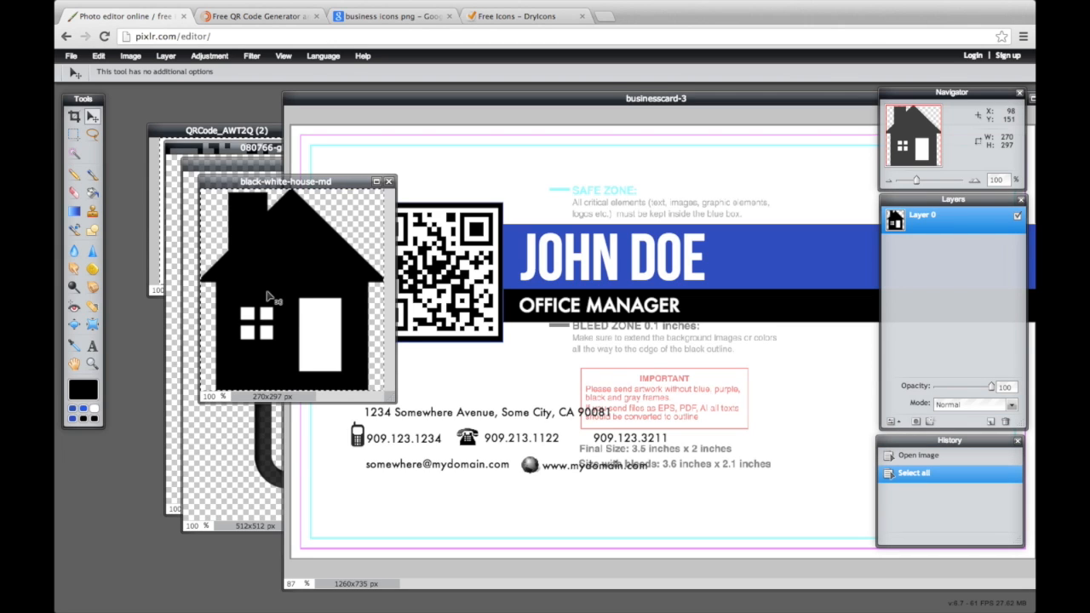
{"action": "key", "text": "ctrl+c"}
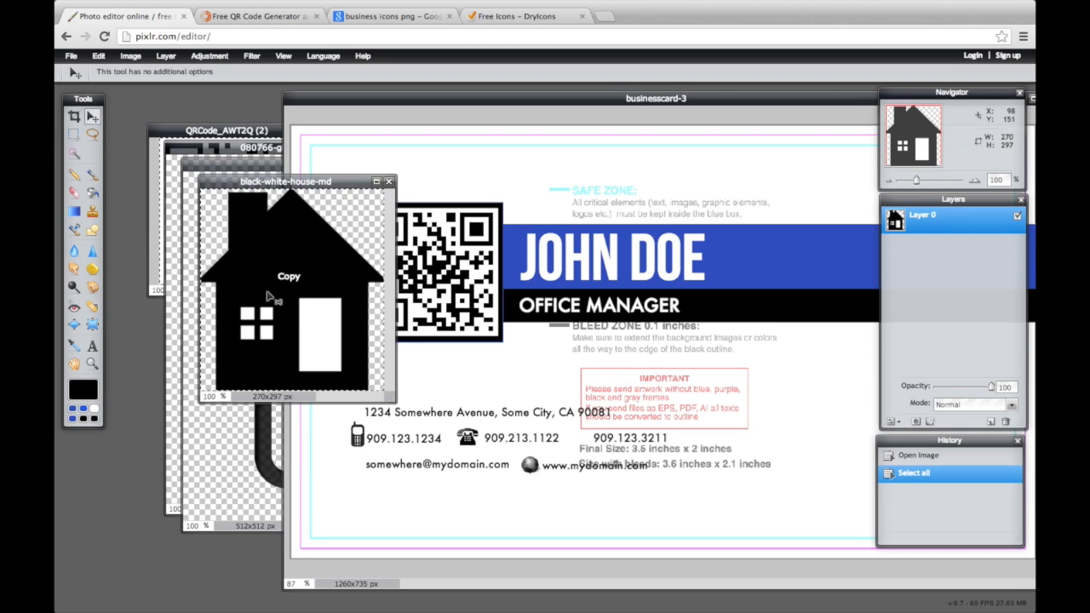
{"action": "left_click", "coordinate": [446, 372]}
{"action": "key", "text": "ctrl+v"}
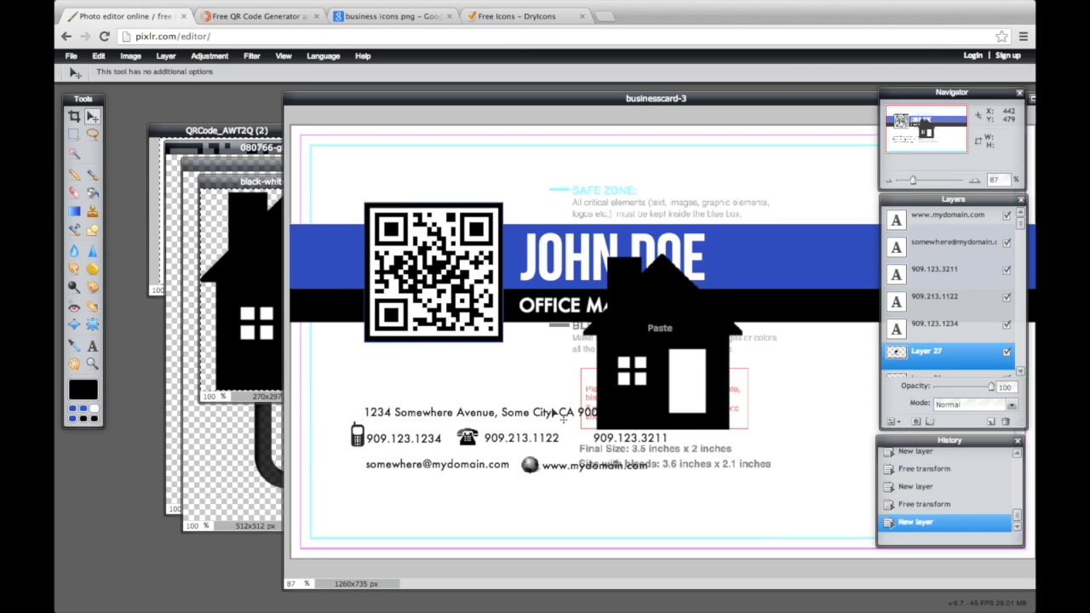
{"action": "key", "text": "t"}
{"action": "key", "text": "v"}
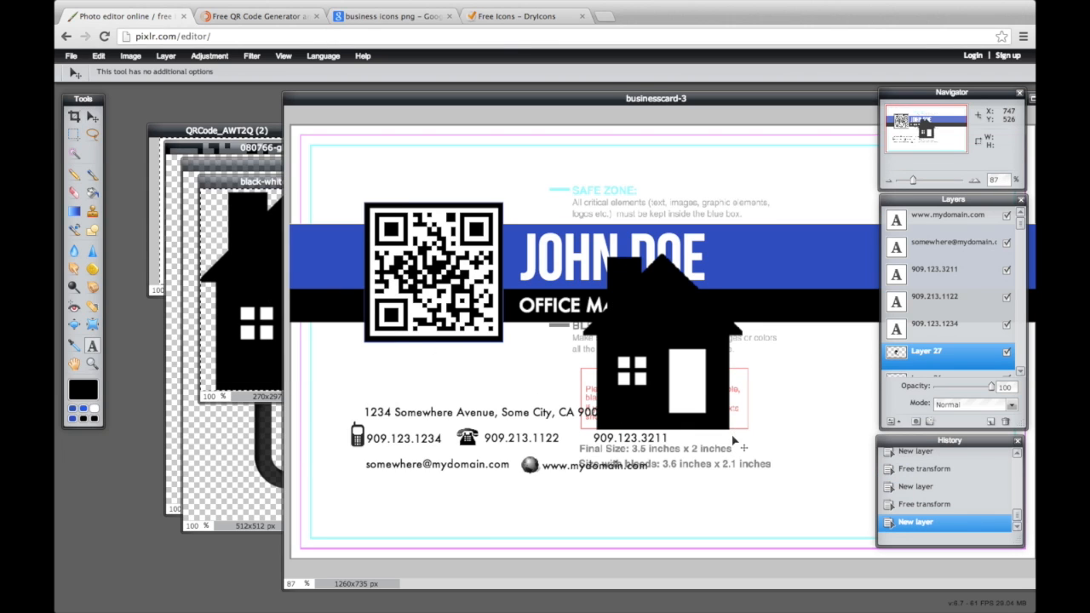
{"action": "key", "text": "ctrl+t"}
{"action": "left_click_drag", "start_coordinate": [741, 424], "coordinate": [374, 418]}
{"action": "left_click", "coordinate": [418, 404]}
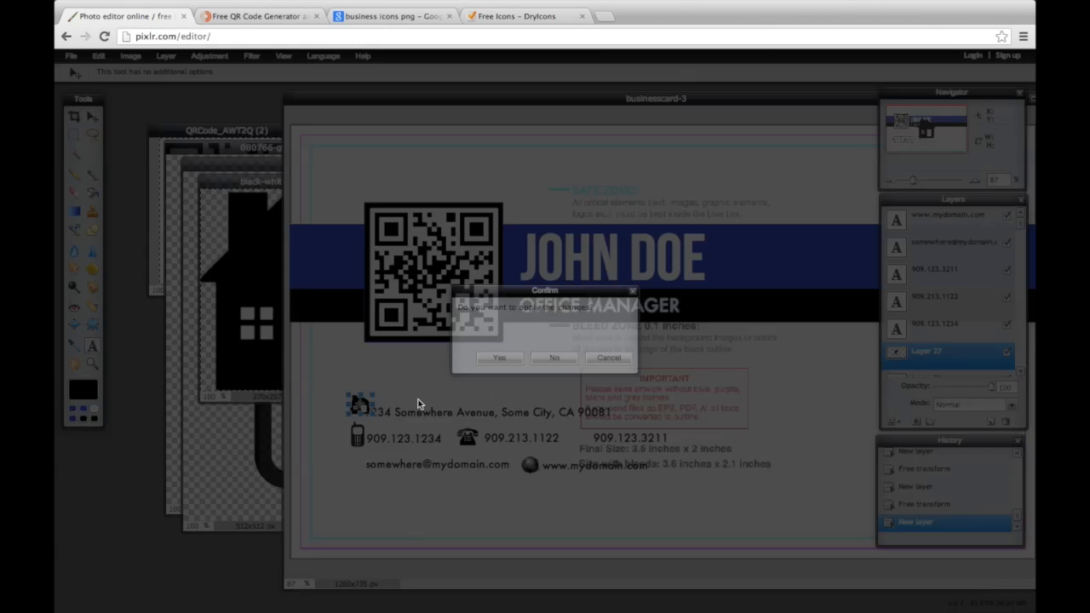
{"action": "left_click", "coordinate": [496, 358]}
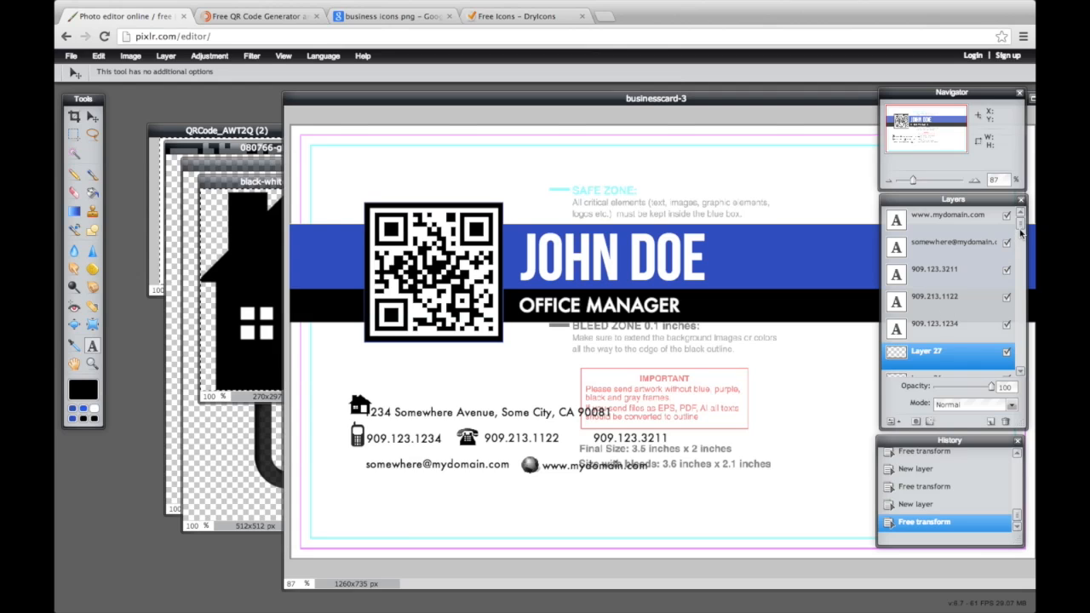
Nudge the street address clear of the house icon and close the house image unsaved
{"action": "left_click_drag", "start_coordinate": [1020, 232], "coordinate": [1019, 293]}
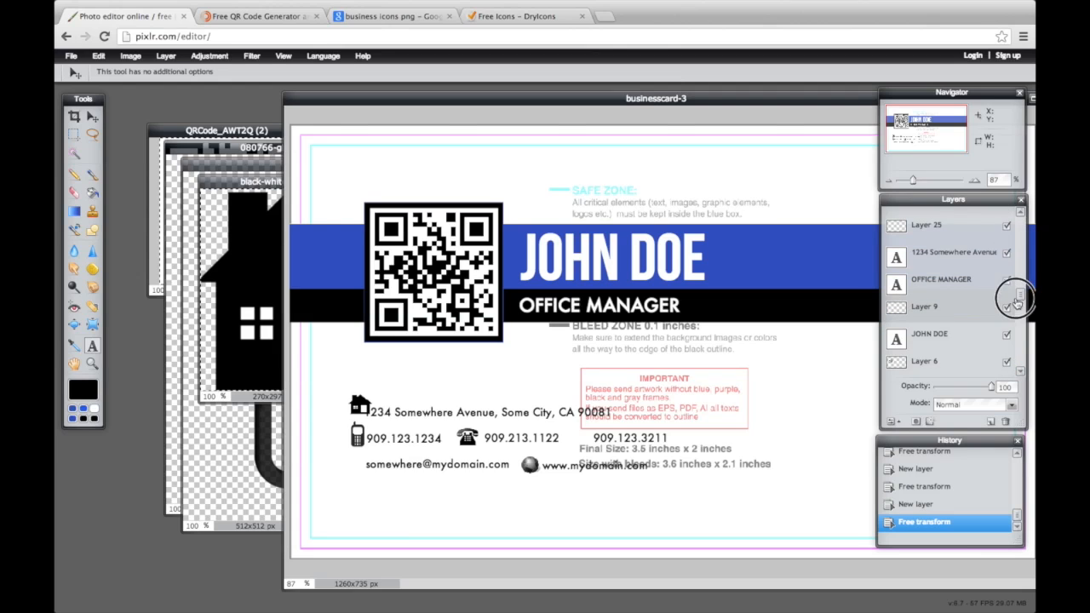
{"action": "left_click", "coordinate": [958, 255]}
{"action": "left_click_drag", "start_coordinate": [490, 424], "coordinate": [500, 416]}
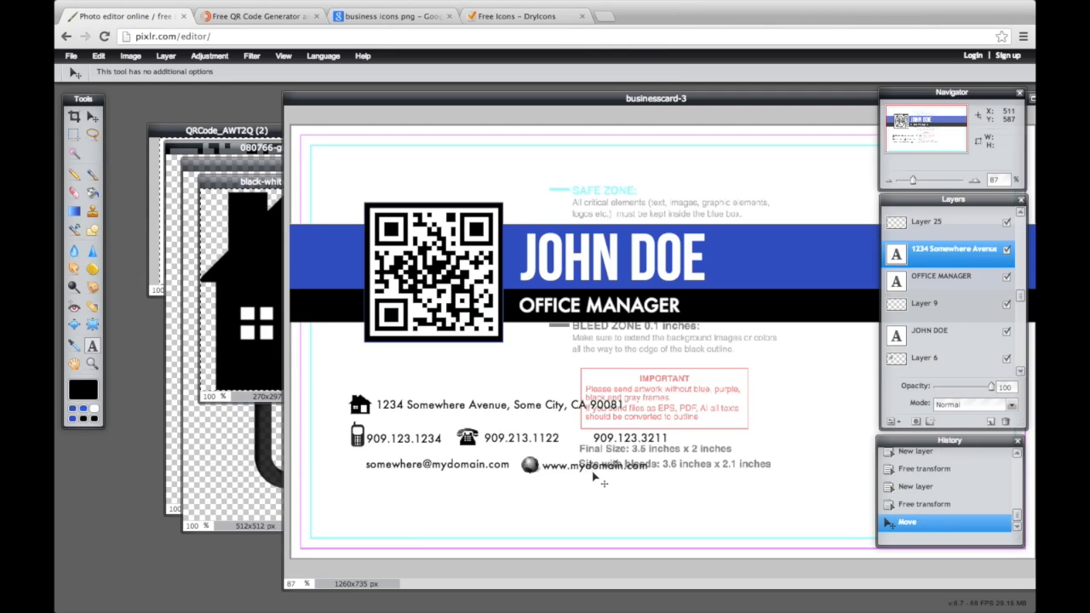
{"action": "left_click", "coordinate": [229, 216]}
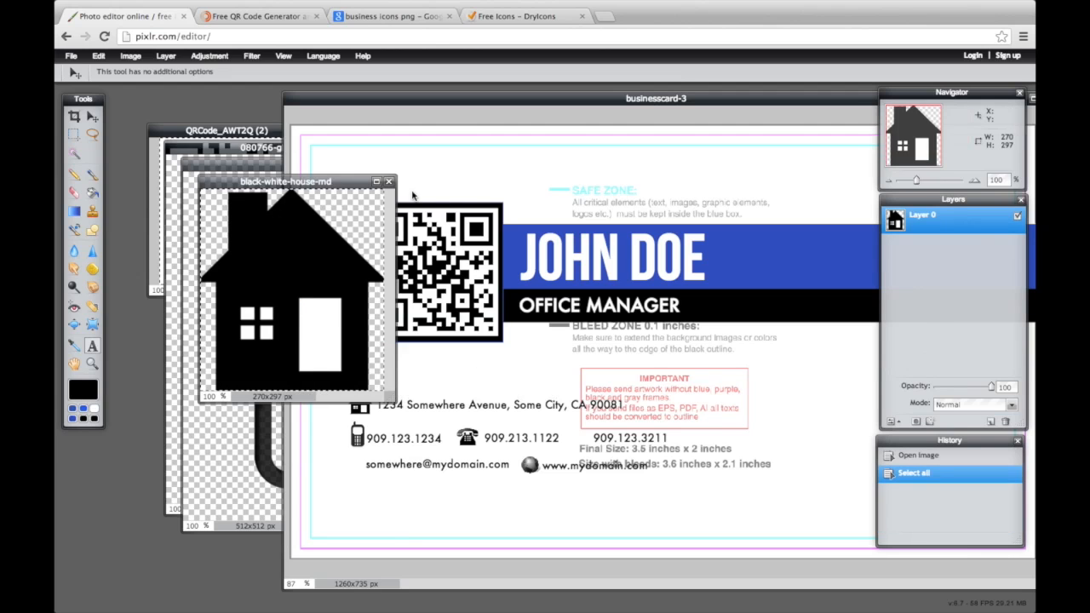
{"action": "left_click", "coordinate": [390, 183]}
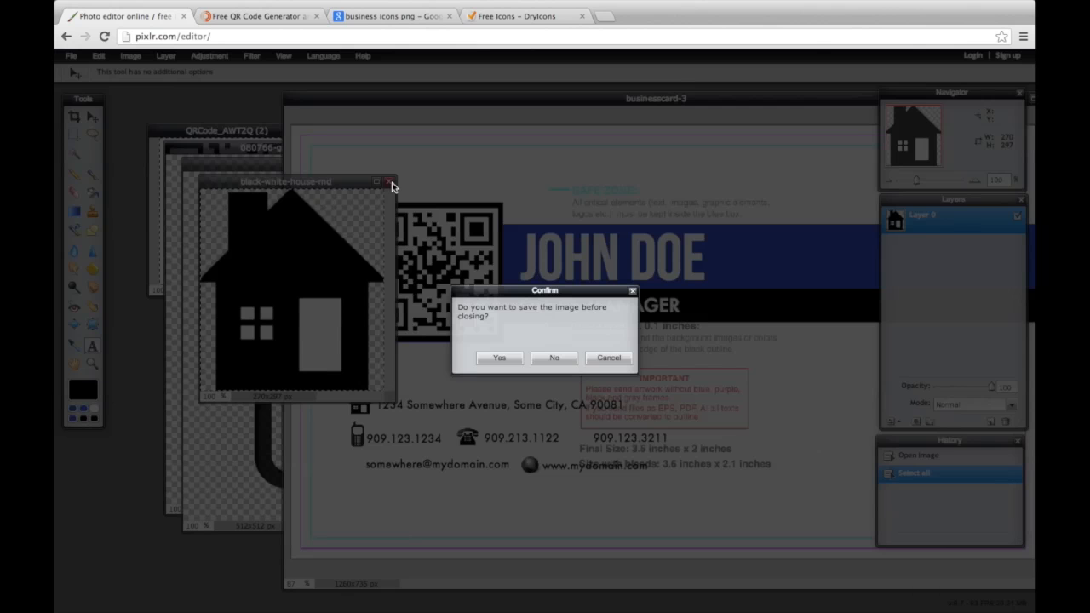
{"action": "left_click", "coordinate": [541, 358]}
Paste the printer image onto the card and shrink it to a small icon before the fax number
{"action": "left_click", "coordinate": [271, 334]}
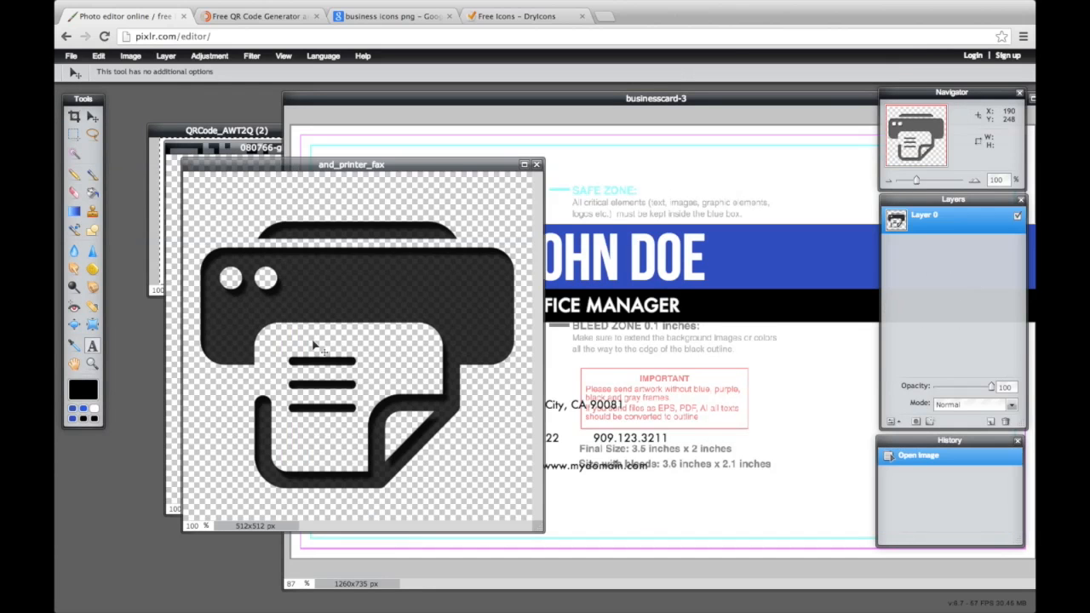
{"action": "key", "text": "ctrl+a"}
{"action": "key", "text": "ctrl+c"}
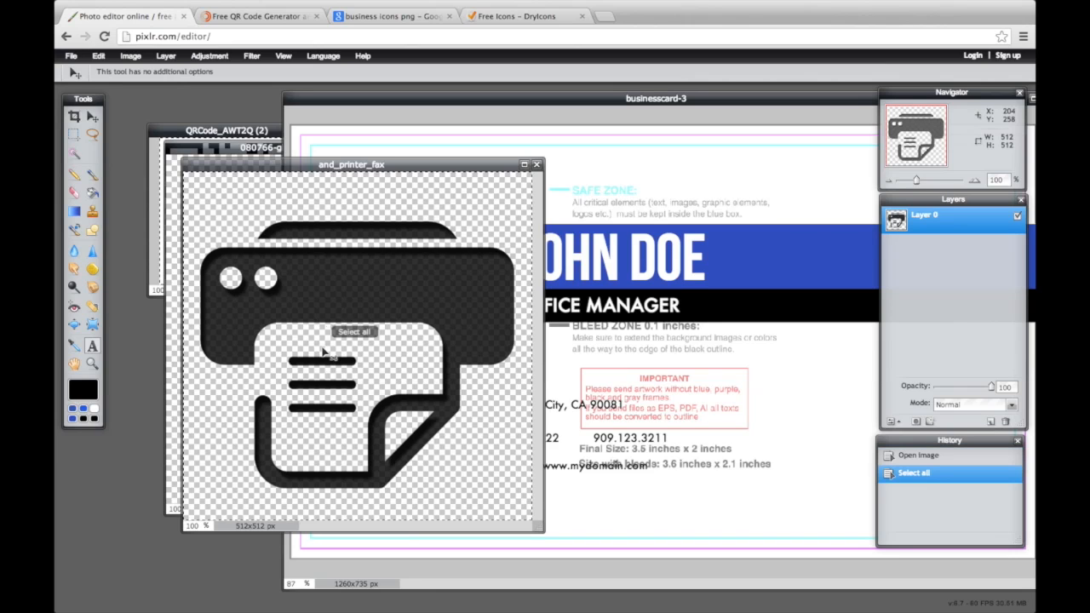
{"action": "left_click", "coordinate": [640, 423]}
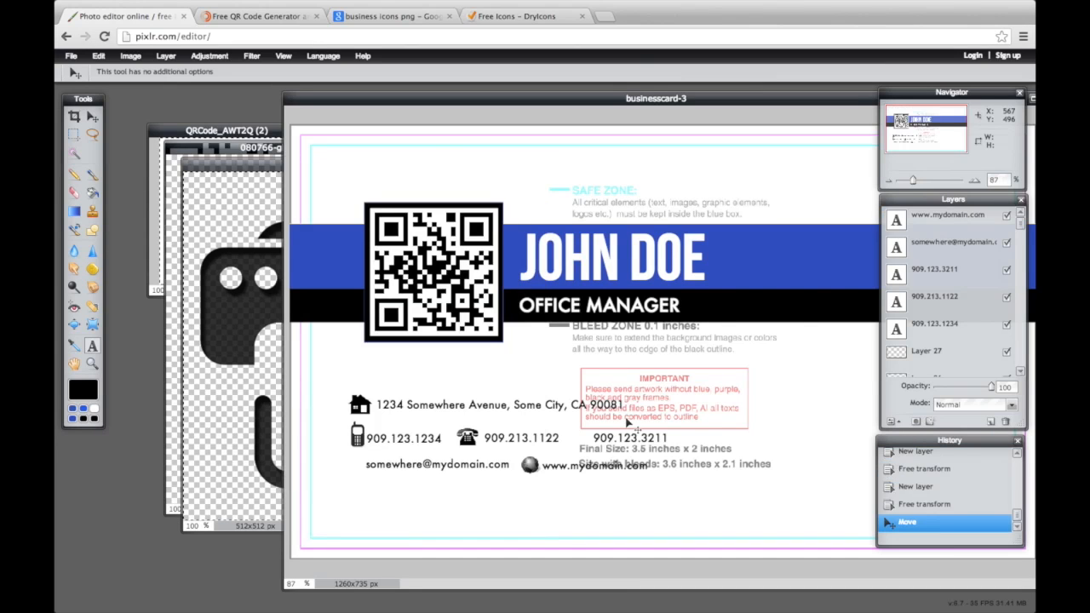
{"action": "key", "text": "ctrl+v"}
{"action": "key", "text": "ctrl+t"}
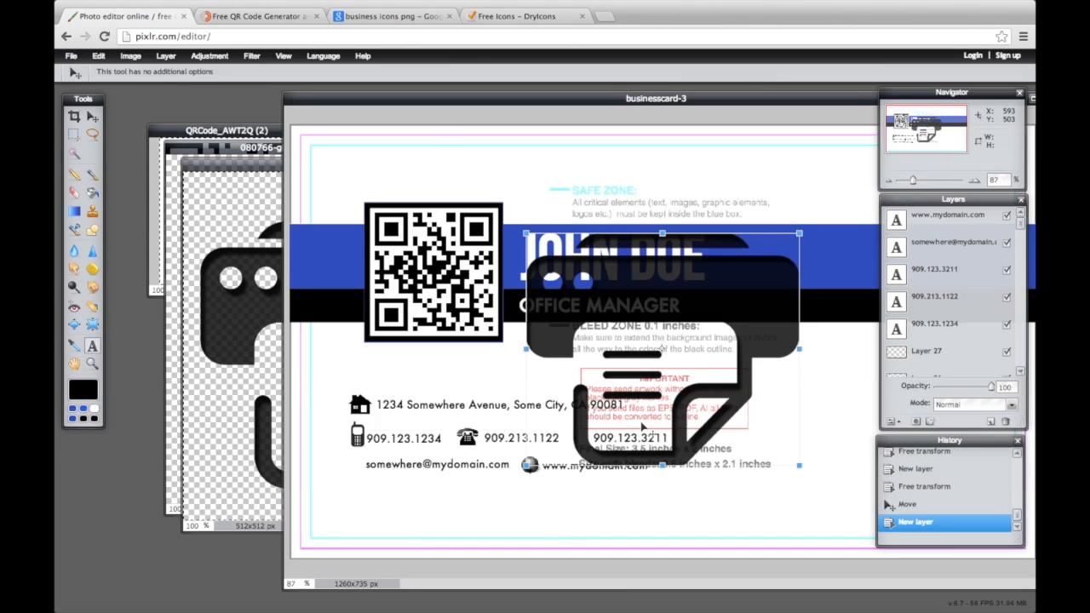
{"action": "left_click_drag", "start_coordinate": [798, 467], "coordinate": [600, 451]}
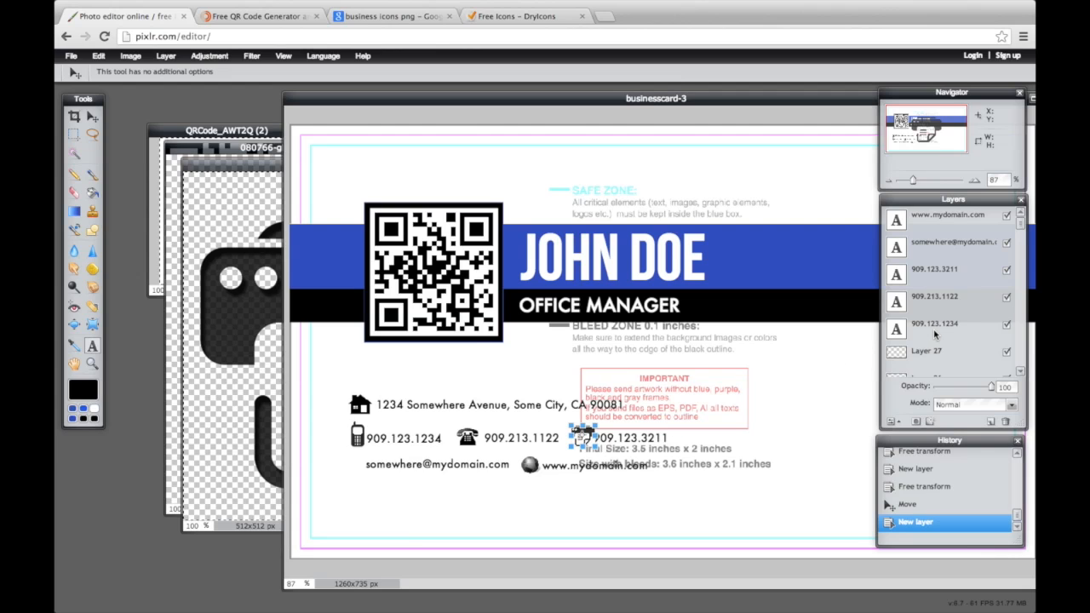
{"action": "left_click", "coordinate": [950, 281]}
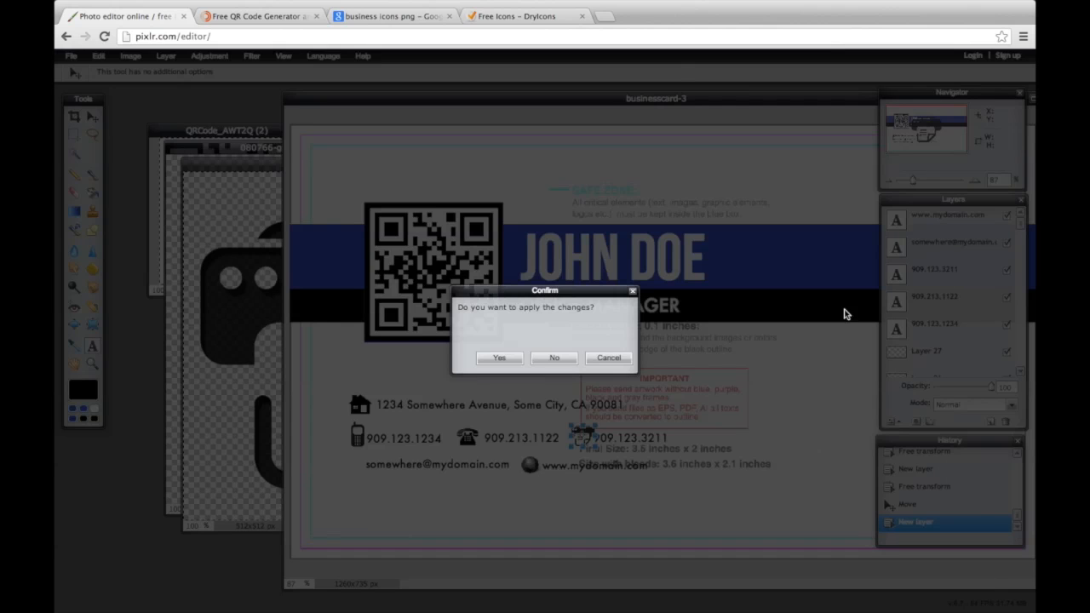
{"action": "left_click", "coordinate": [499, 358]}
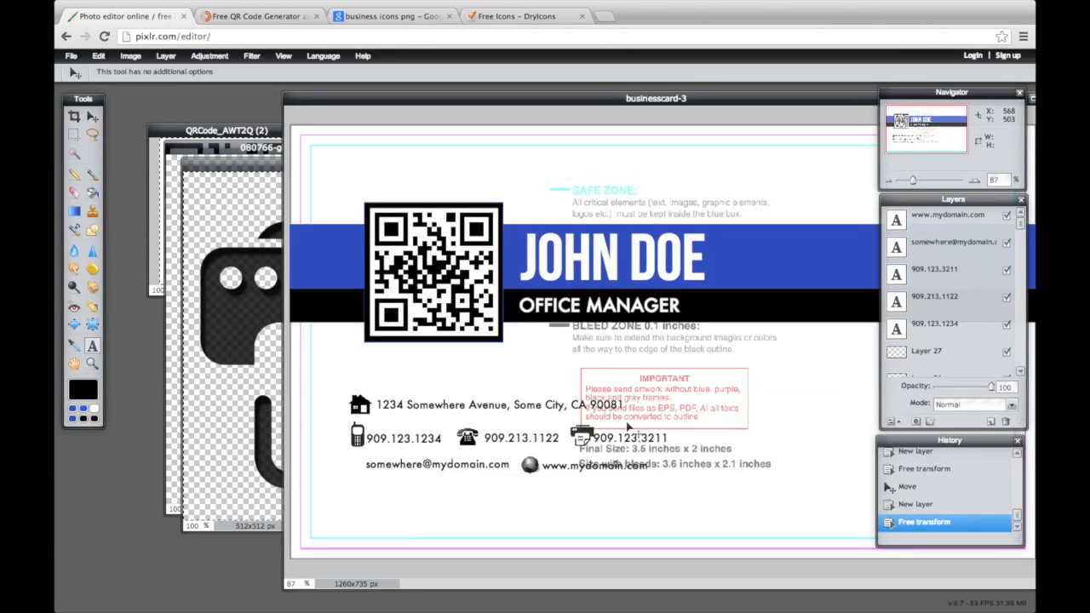
Shift the fax number right of the printer icon
{"action": "left_click", "coordinate": [955, 277]}
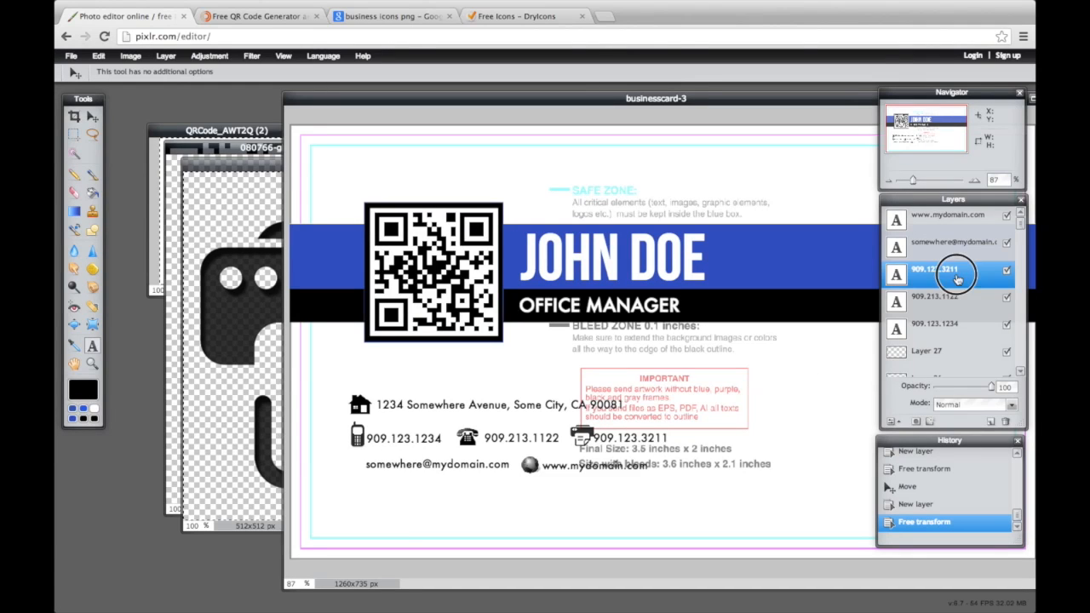
{"action": "left_click_drag", "start_coordinate": [636, 447], "coordinate": [647, 445]}
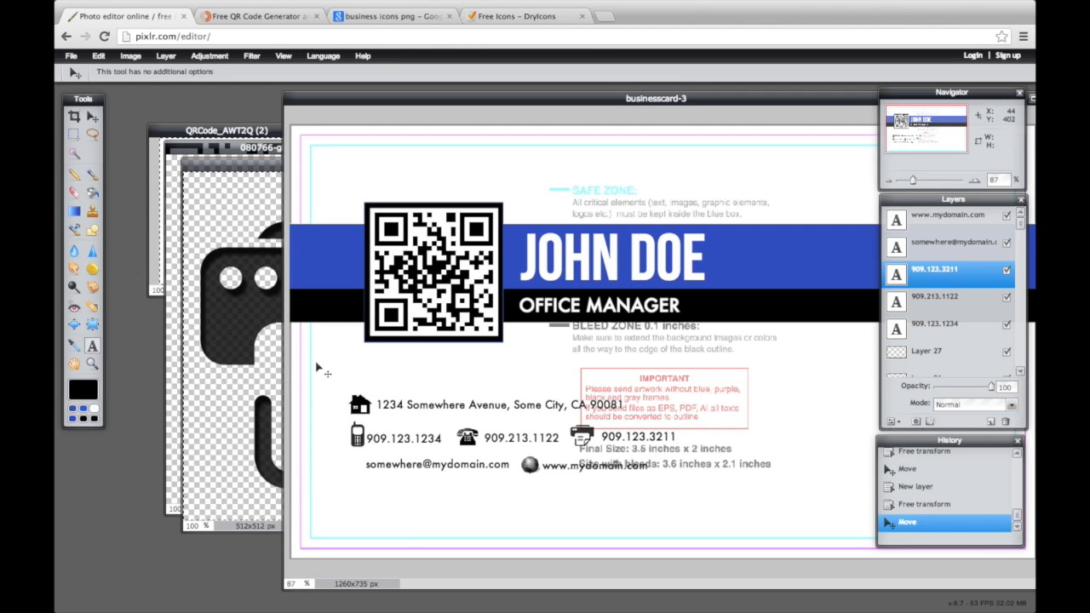
{"action": "left_click", "coordinate": [223, 165]}
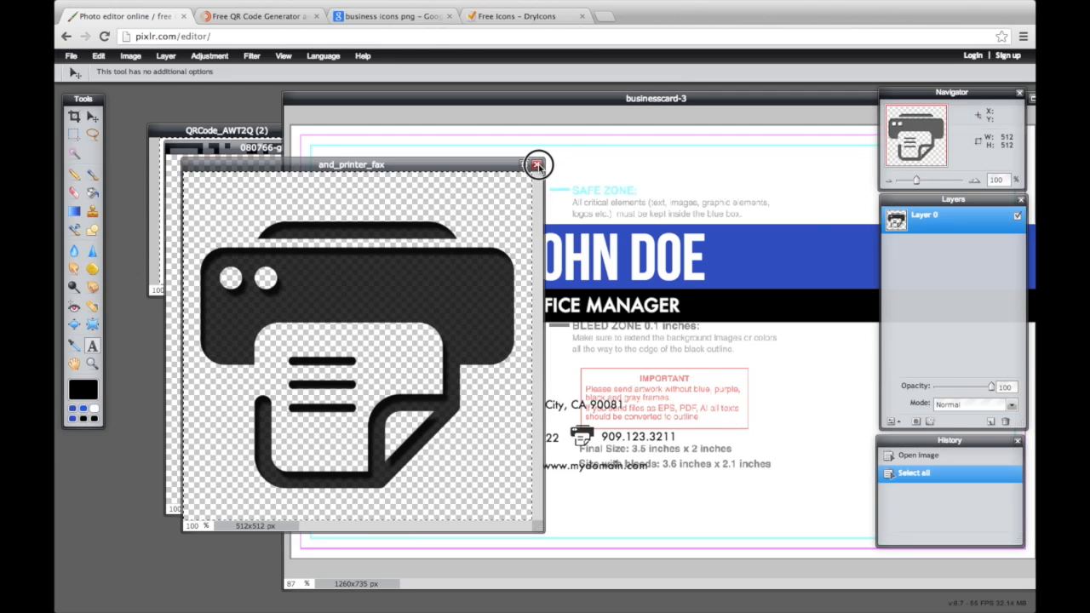
Close the printer image without saving and paste the whole envelope image onto the business card
{"action": "left_click", "coordinate": [537, 164]}
{"action": "left_click", "coordinate": [541, 358]}
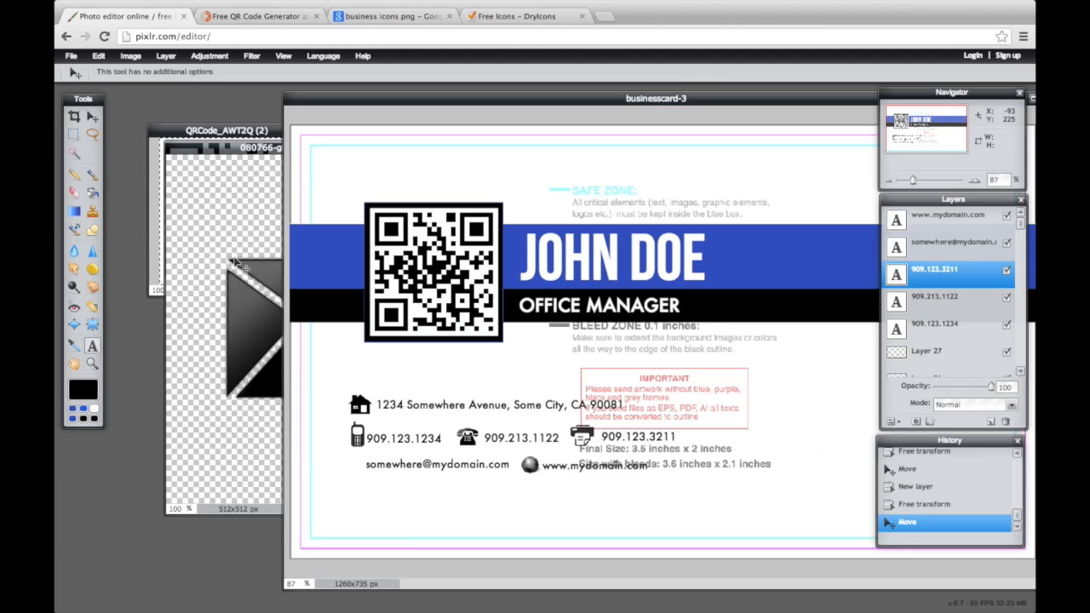
{"action": "left_click", "coordinate": [226, 262]}
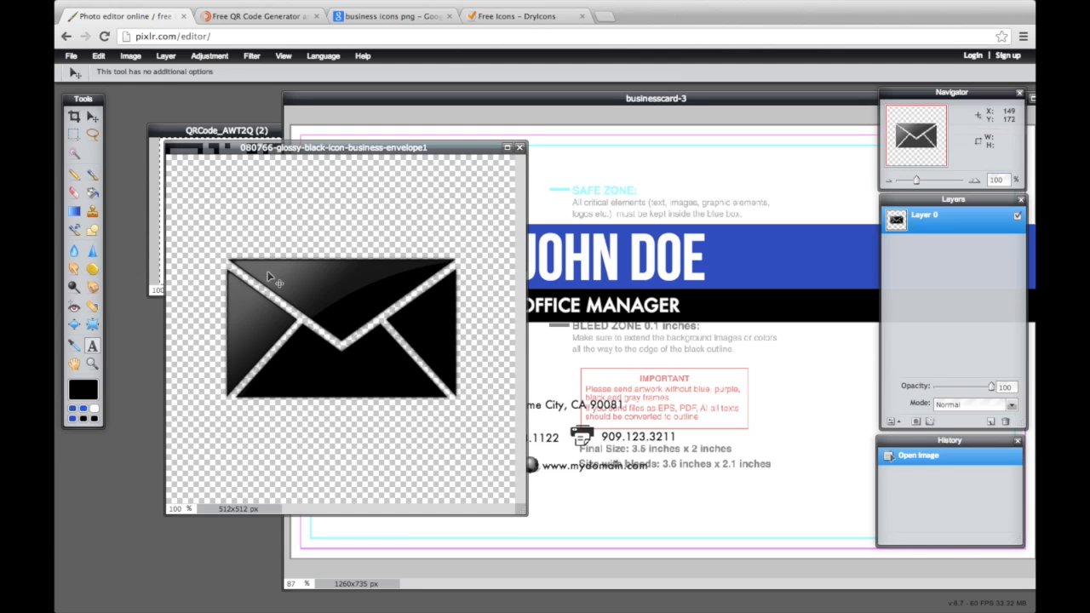
{"action": "key", "text": "ctrl+a"}
{"action": "key", "text": "ctrl+c"}
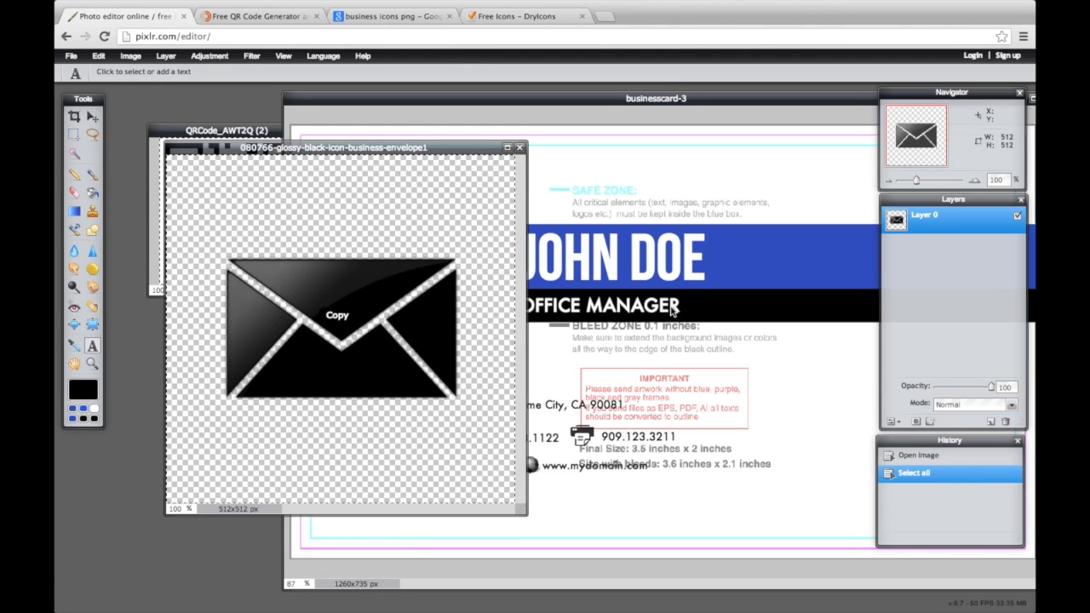
{"action": "left_click", "coordinate": [673, 312]}
{"action": "key", "text": "ctrl+v"}
Shrink the pasted envelope to icon size beside the email line and apply the transform
{"action": "key", "text": "ctrl+t"}
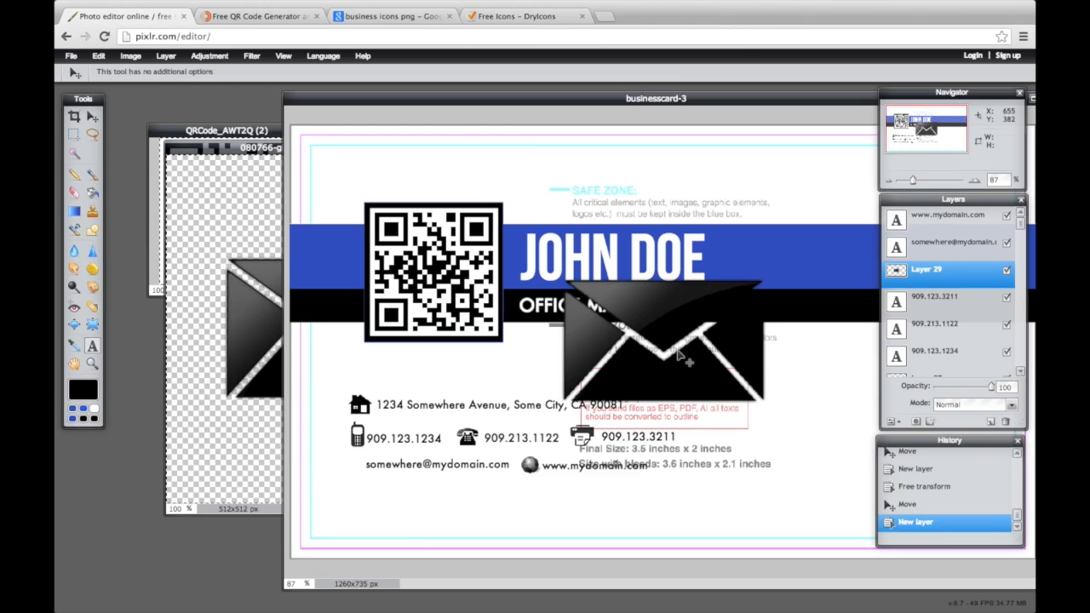
{"action": "left_click_drag", "start_coordinate": [766, 404], "coordinate": [675, 343]}
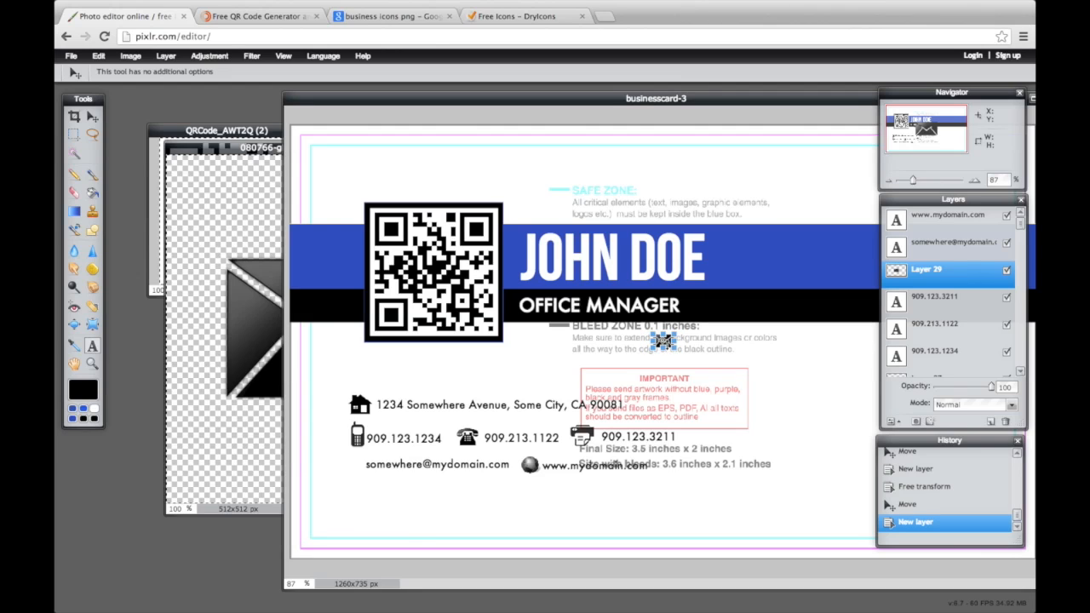
{"action": "left_click_drag", "start_coordinate": [679, 356], "coordinate": [361, 465]}
{"action": "left_click", "coordinate": [960, 252]}
{"action": "left_click", "coordinate": [510, 360]}
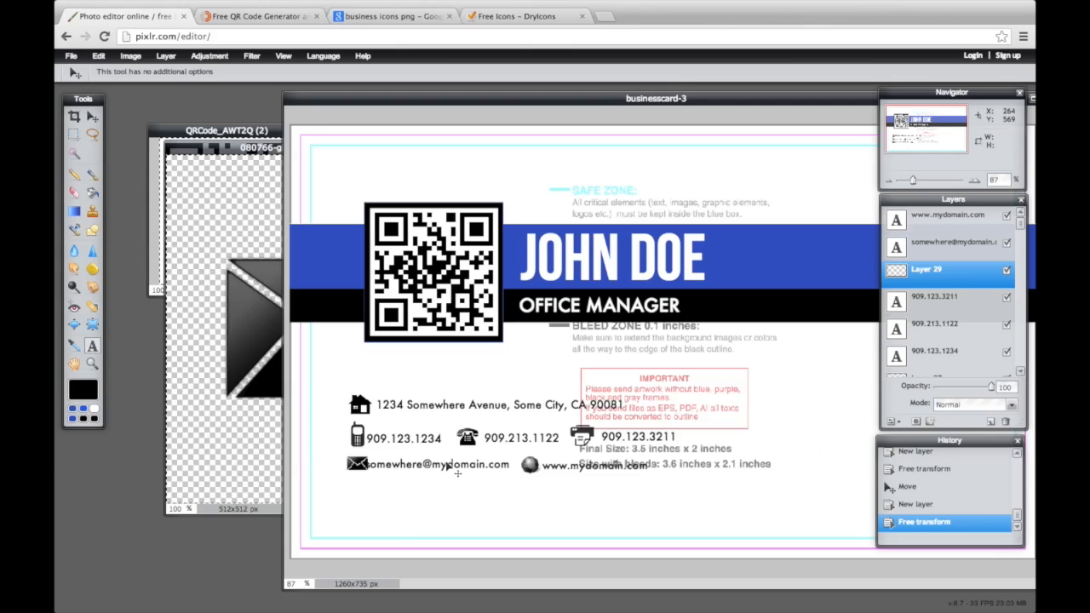
Nudge the envelope icon a few pixels left to sit at the start of the email line
{"action": "left_click_drag", "start_coordinate": [447, 466], "coordinate": [456, 470]}
{"action": "key", "text": "ctrl+z"}
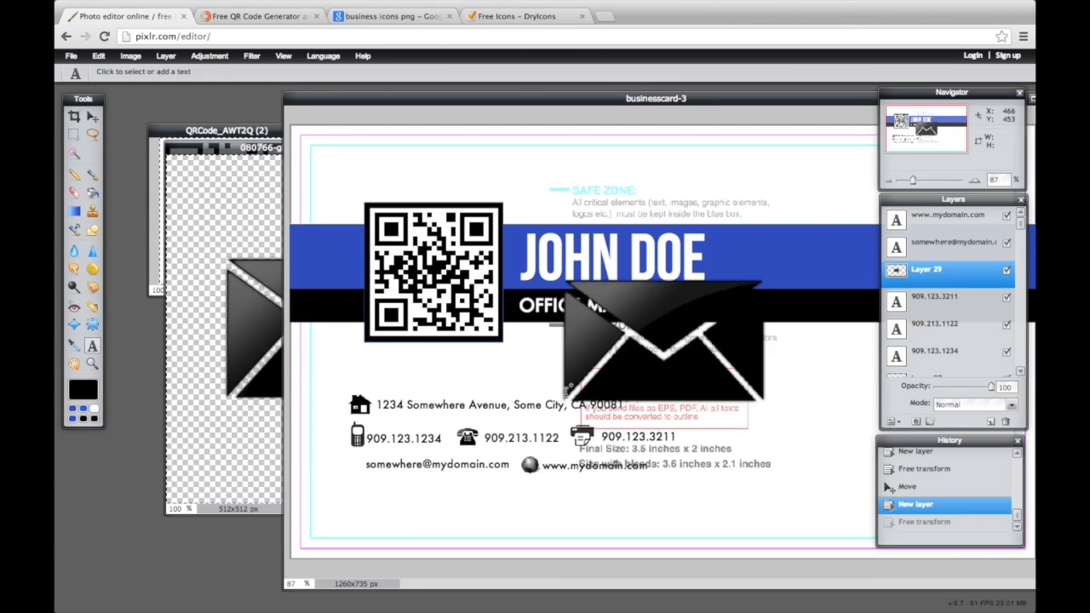
{"action": "key", "text": "v"}
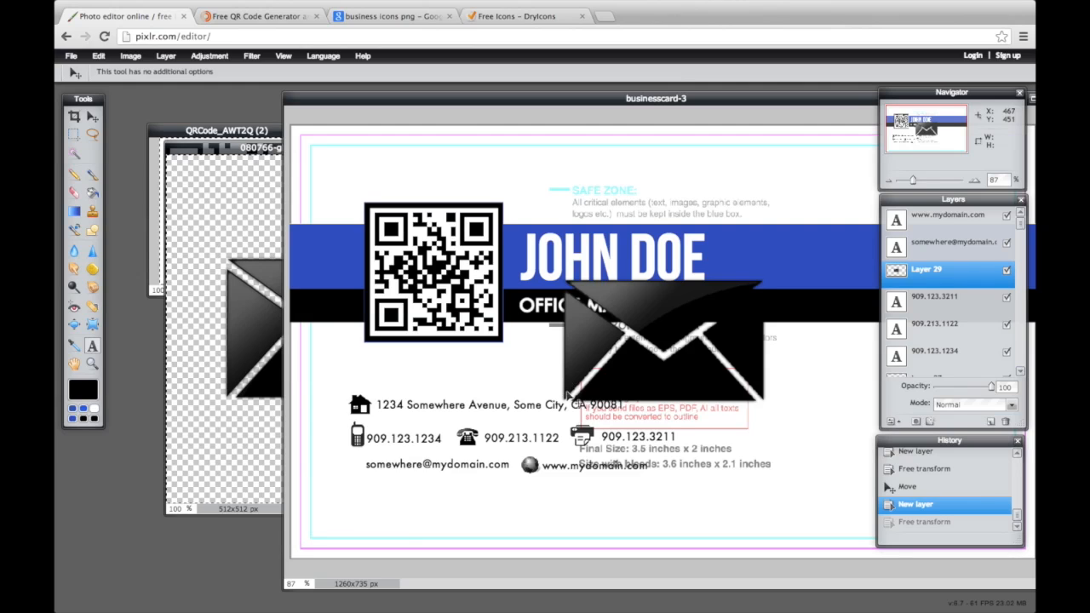
{"action": "key", "text": "ctrl+y"}
{"action": "key", "text": "t"}
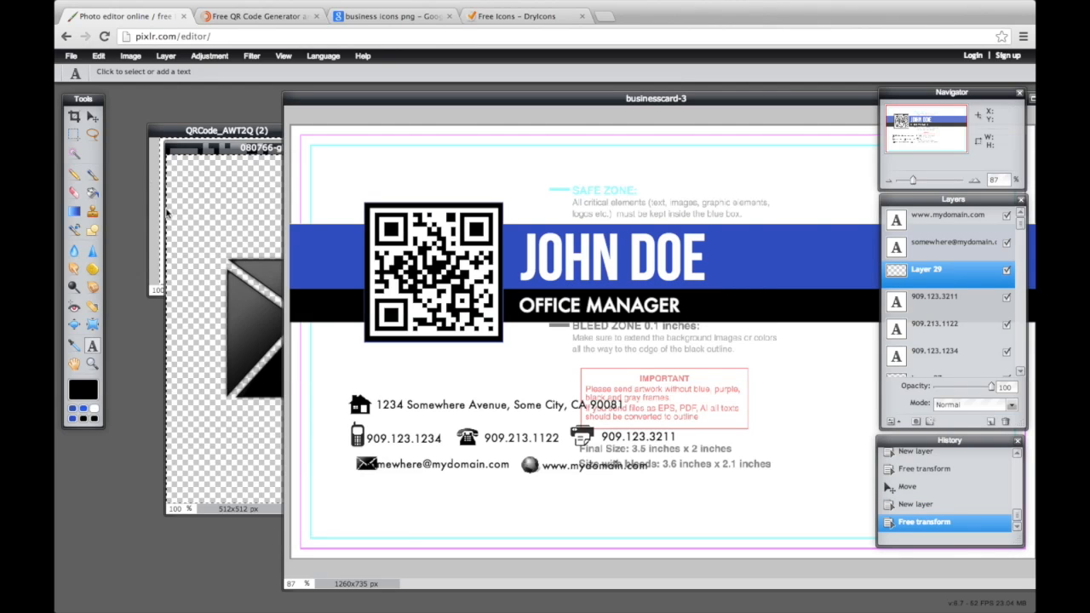
{"action": "left_click", "coordinate": [93, 116]}
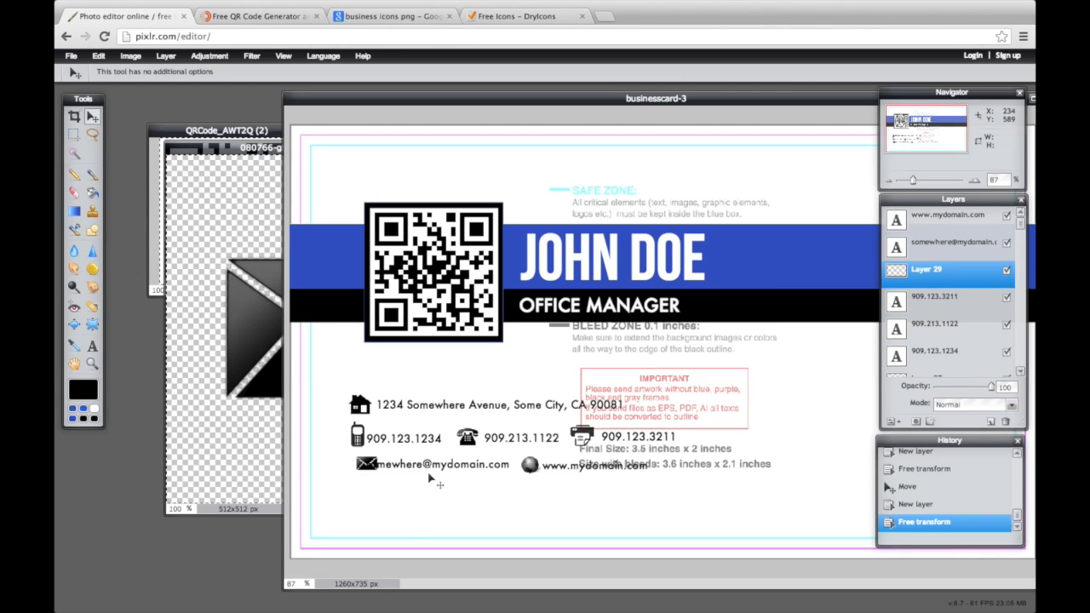
{"action": "key", "text": "Left"}
{"action": "key", "text": "Left"}
{"action": "key", "text": "Left"}
{"action": "key", "text": "Left"}
{"action": "key", "text": "Left"}
{"action": "left_click", "coordinate": [953, 243]}
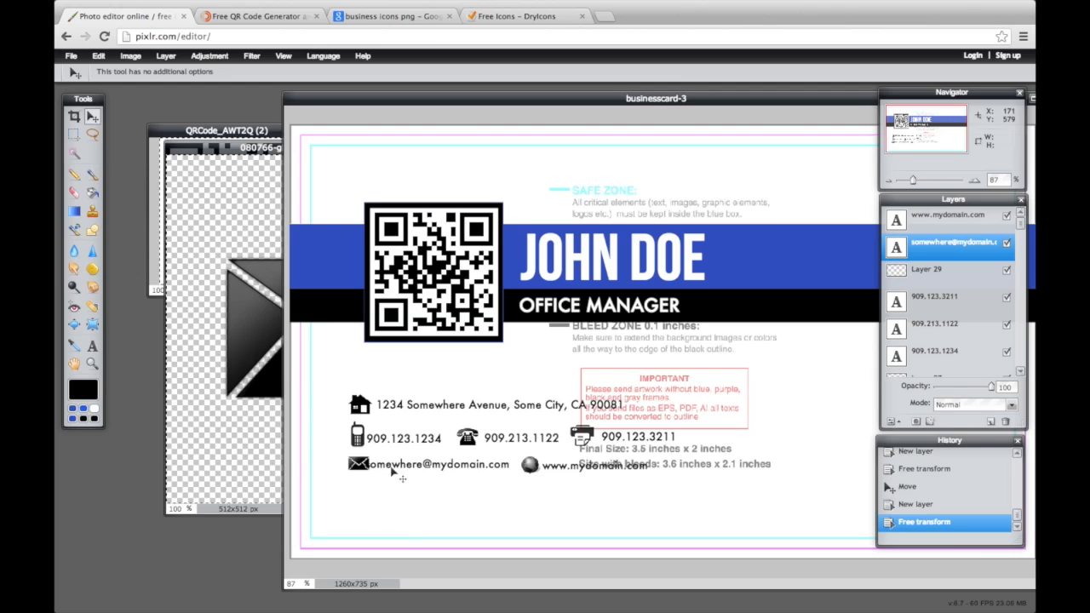
Shift the email, 909.123.1234 phone number and website text slightly right
{"action": "left_click_drag", "start_coordinate": [392, 454], "coordinate": [402, 458]}
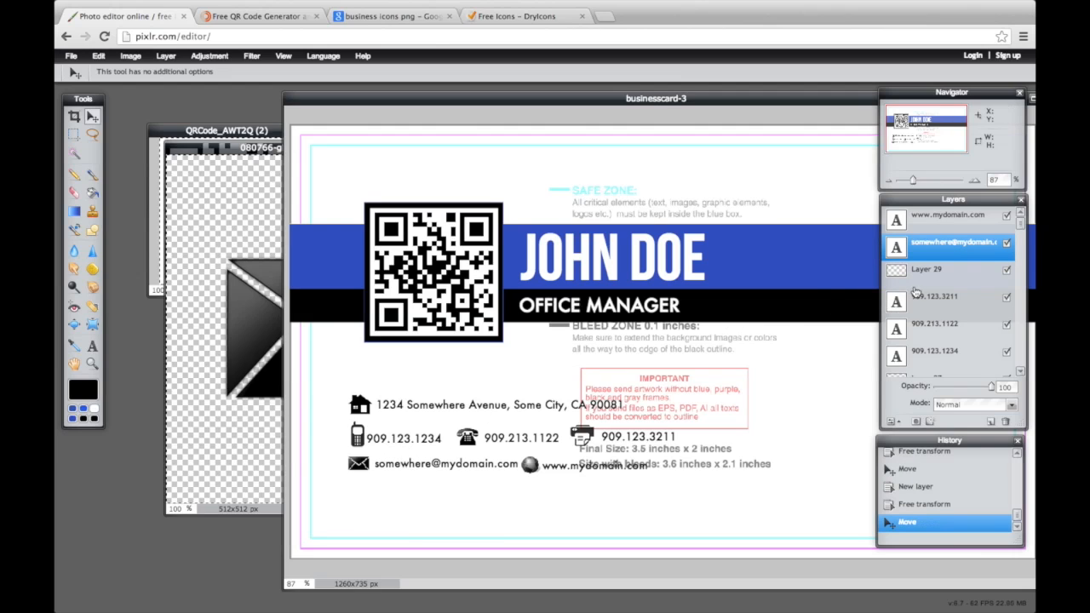
{"action": "left_click", "coordinate": [941, 349]}
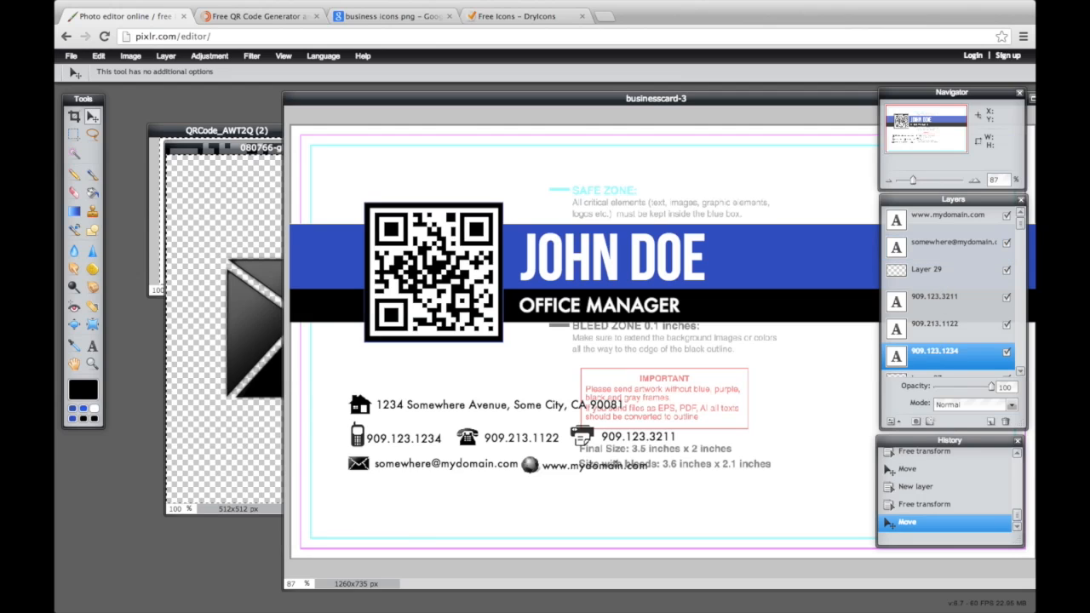
{"action": "left_click_drag", "start_coordinate": [342, 464], "coordinate": [347, 458]}
{"action": "key", "text": "Right"}
{"action": "key", "text": "Right"}
{"action": "key", "text": "Right"}
{"action": "key", "text": "Right"}
{"action": "key", "text": "Right"}
{"action": "key", "text": "Right"}
{"action": "key", "text": "Right"}
{"action": "key", "text": "Right"}
{"action": "key", "text": "Right"}
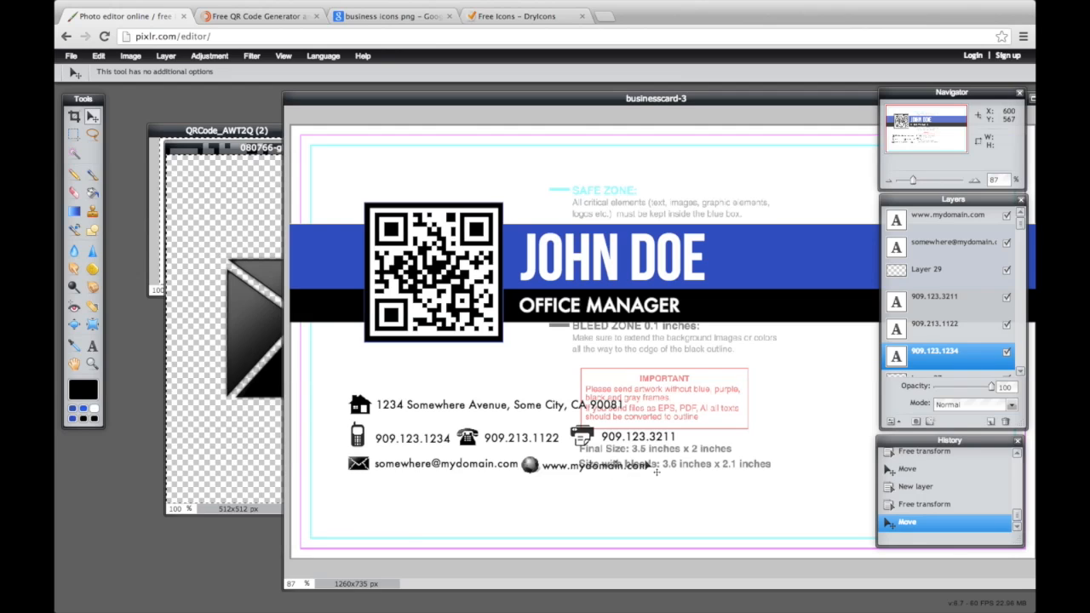
{"action": "left_click", "coordinate": [970, 223]}
{"action": "left_click_drag", "start_coordinate": [602, 466], "coordinate": [614, 472]}
Find the globe icon's layer (Layer 25) and nudge the globe a few pixels right
{"action": "scroll", "coordinate": [972, 274], "scroll_direction": "down", "scroll_amount": 4}
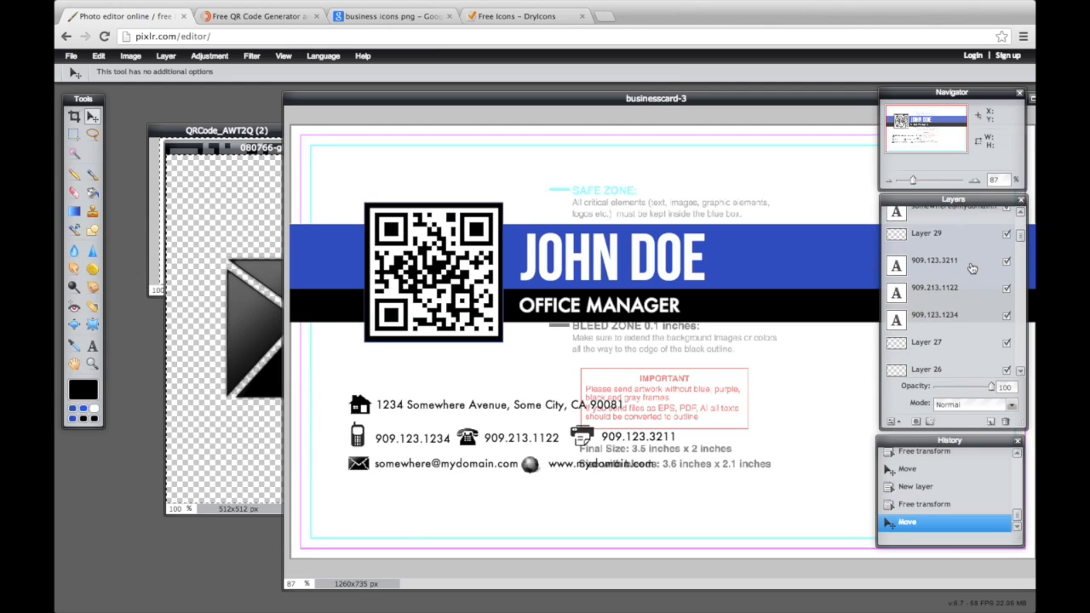
{"action": "left_click", "coordinate": [937, 272]}
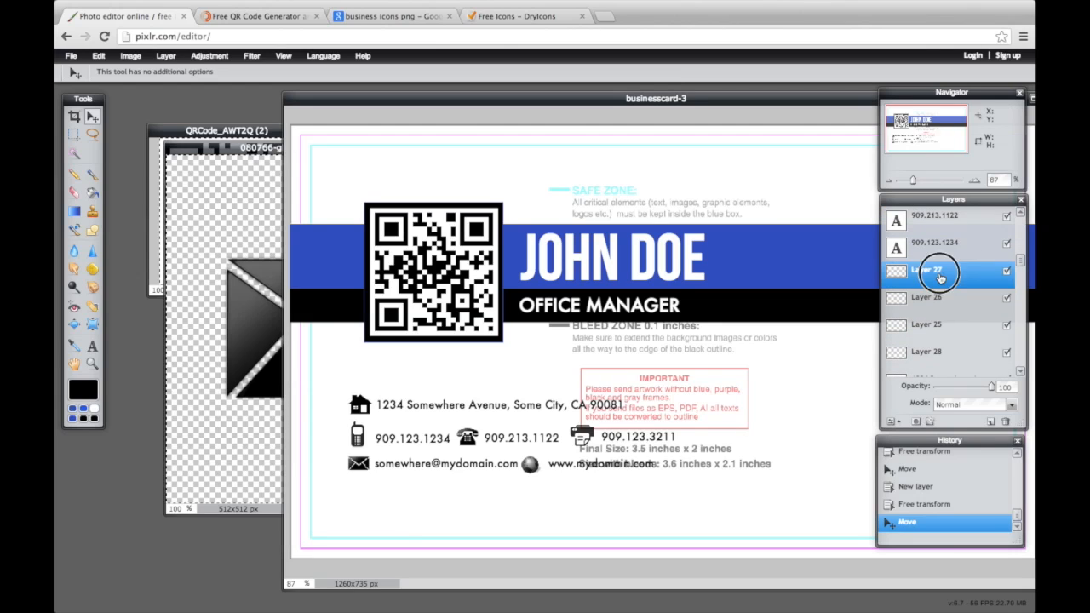
{"action": "left_click", "coordinate": [1008, 271]}
{"action": "left_click", "coordinate": [1008, 271]}
{"action": "left_click", "coordinate": [1006, 300]}
{"action": "left_click", "coordinate": [1006, 301]}
{"action": "scroll", "coordinate": [974, 339], "scroll_direction": "down", "scroll_amount": 1}
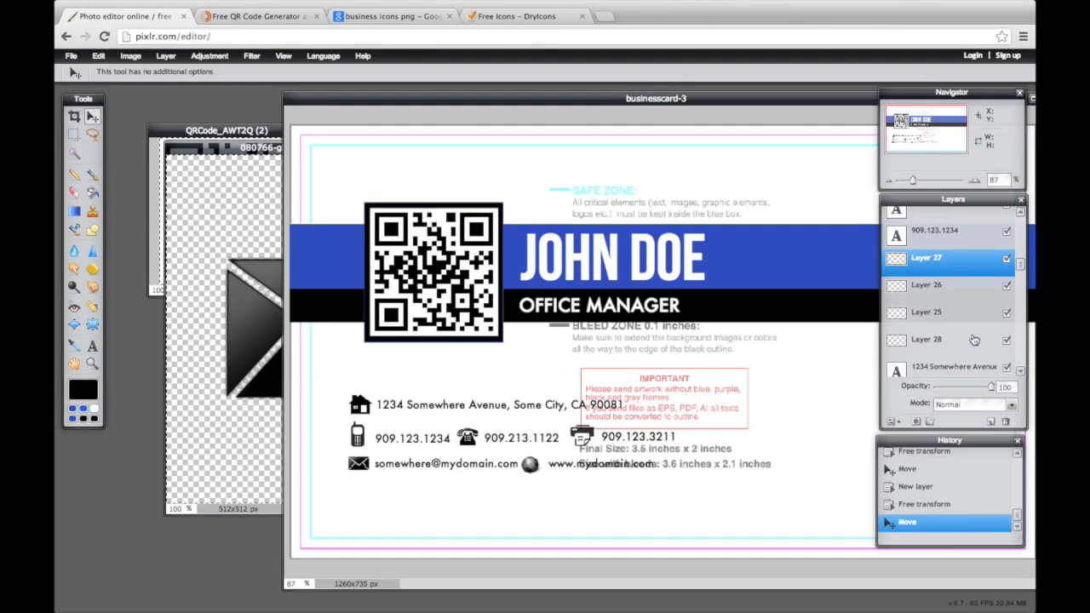
{"action": "left_click", "coordinate": [1007, 340]}
{"action": "left_click", "coordinate": [1006, 340]}
{"action": "left_click", "coordinate": [1007, 313]}
{"action": "left_click", "coordinate": [1007, 315]}
{"action": "left_click", "coordinate": [967, 321]}
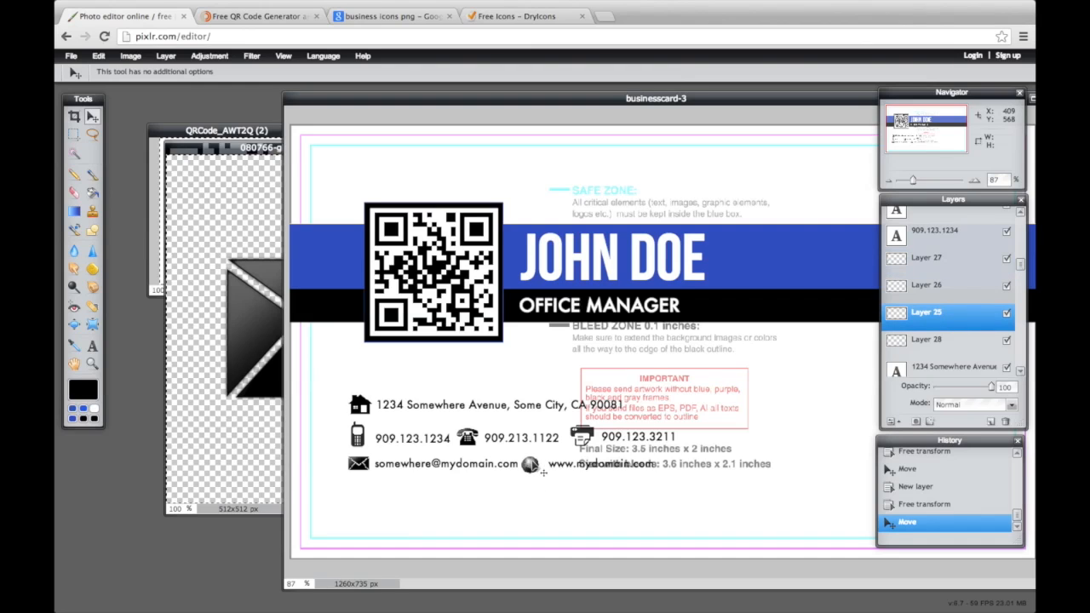
{"action": "key", "text": "Right"}
{"action": "key", "text": "Right"}
{"action": "key", "text": "Right"}
{"action": "key", "text": "Right"}
{"action": "key", "text": "Right"}
{"action": "key", "text": "Right"}
{"action": "key", "text": "Right"}
{"action": "key", "text": "Right"}
{"action": "key", "text": "Right"}
{"action": "key", "text": "Right"}
{"action": "key", "text": "Right"}
Raise the white Layer 1 to 100% opacity, hiding the template's guide lines and text
{"action": "left_click_drag", "start_coordinate": [737, 97], "coordinate": [555, 103]}
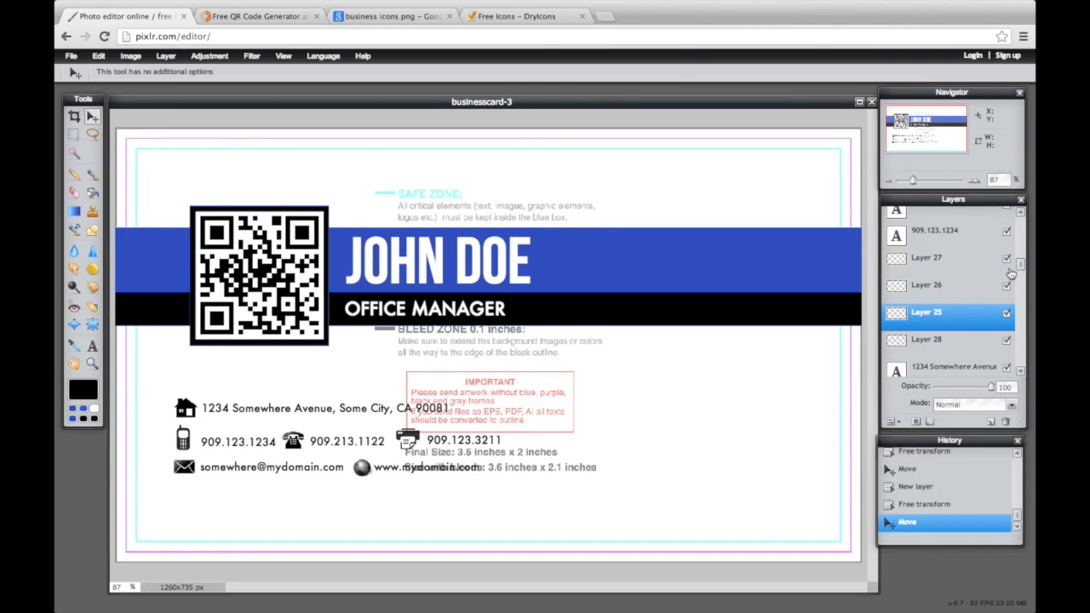
{"action": "left_click_drag", "start_coordinate": [1019, 264], "coordinate": [1020, 366]}
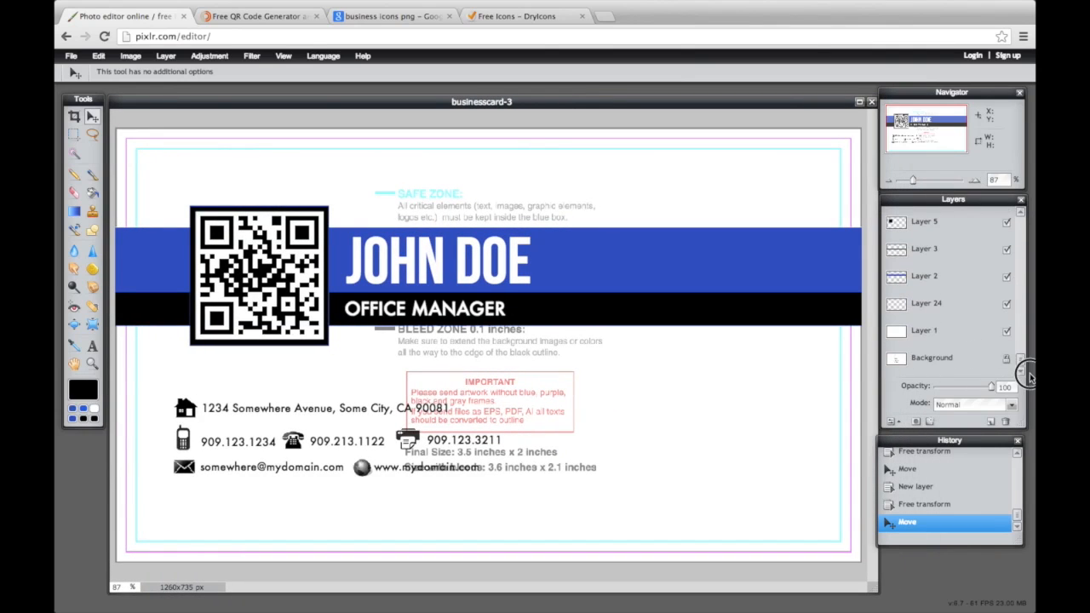
{"action": "left_click", "coordinate": [944, 339]}
{"action": "left_click_drag", "start_coordinate": [962, 387], "coordinate": [996, 388]}
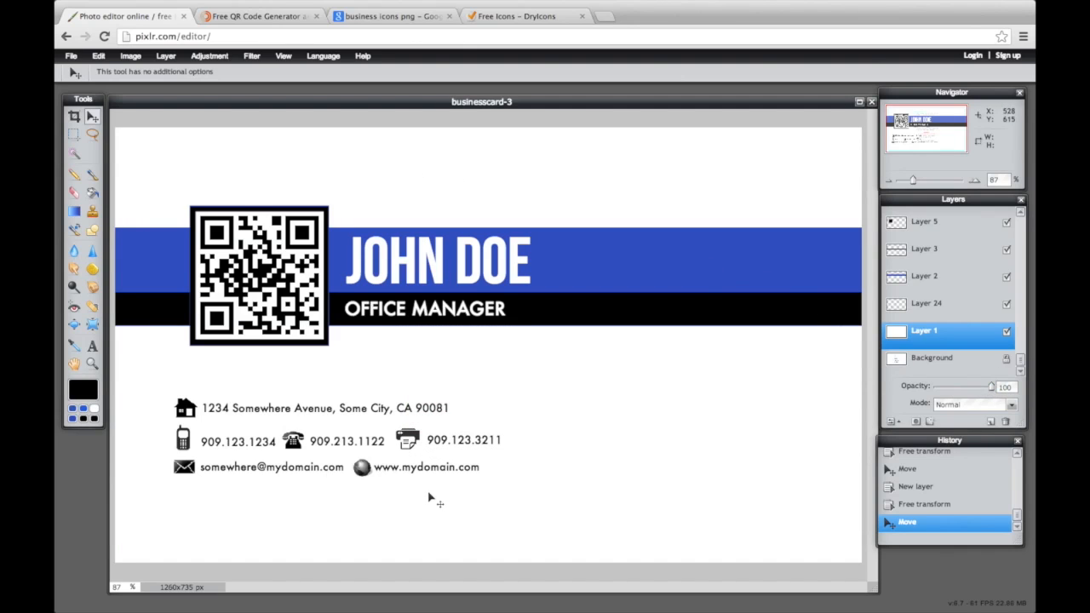
{"action": "left_click", "coordinate": [71, 56]}
Set the save to JPEG at quality 100 with the name businesscard-3.jpg
{"action": "left_click", "coordinate": [97, 128]}
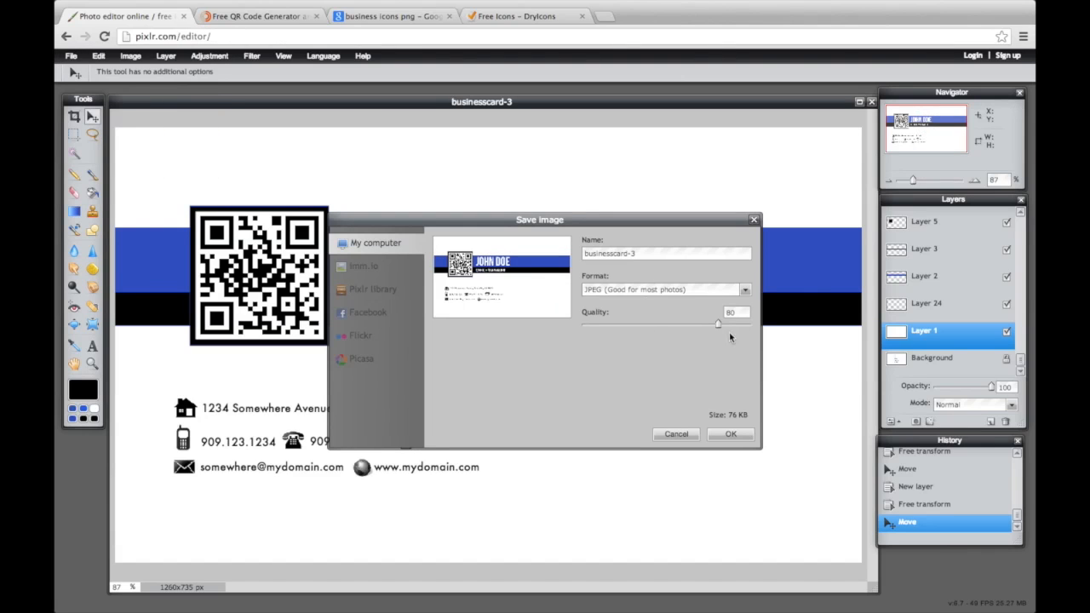
{"action": "left_click_drag", "start_coordinate": [718, 324], "coordinate": [759, 321]}
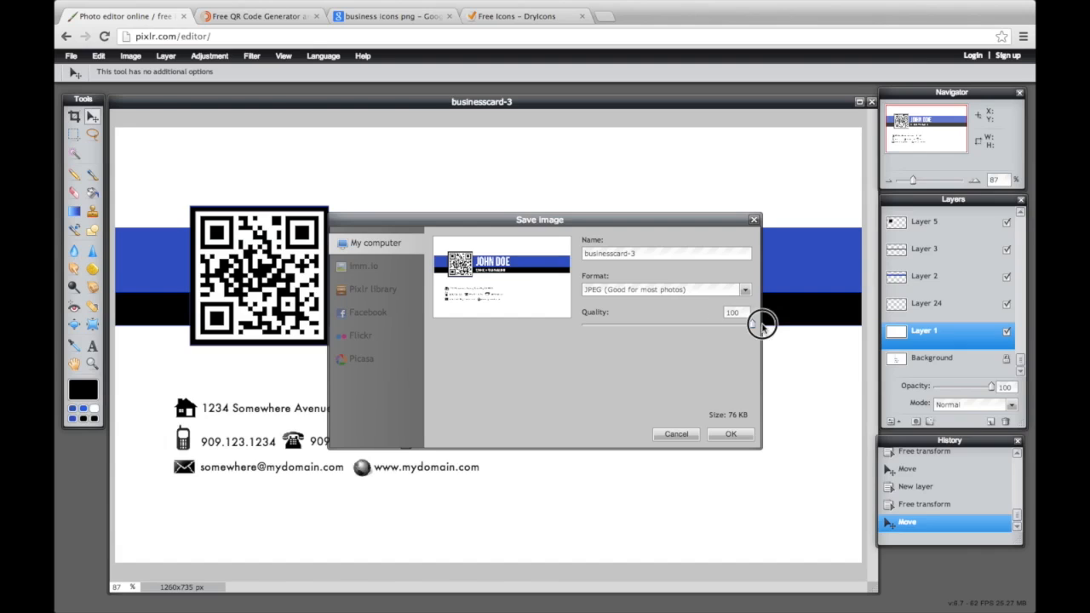
{"action": "left_click", "coordinate": [662, 258]}
{"action": "type", "text": ".jpg"}
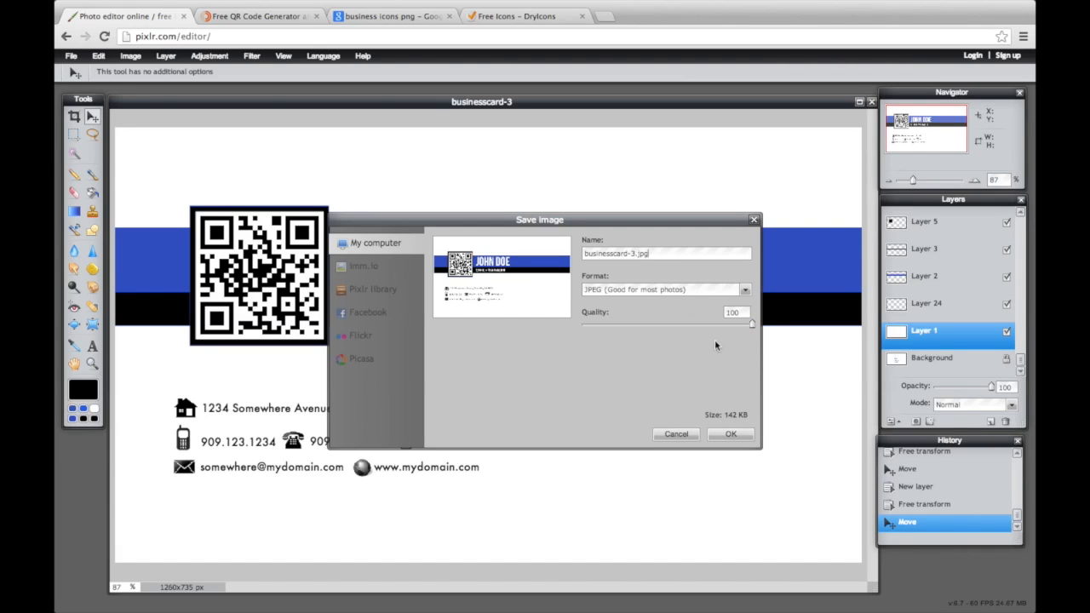
{"action": "left_click", "coordinate": [721, 438]}
Save businesscard-3.jpg to the Desktop rather than replacing the existing file
{"action": "left_click", "coordinate": [747, 338]}
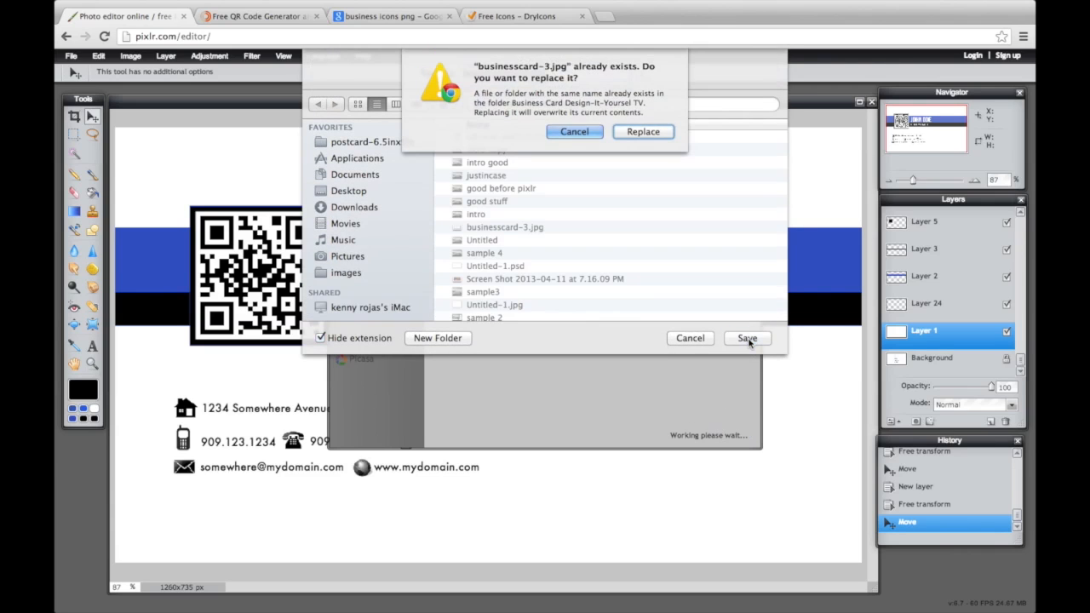
{"action": "left_click", "coordinate": [575, 132]}
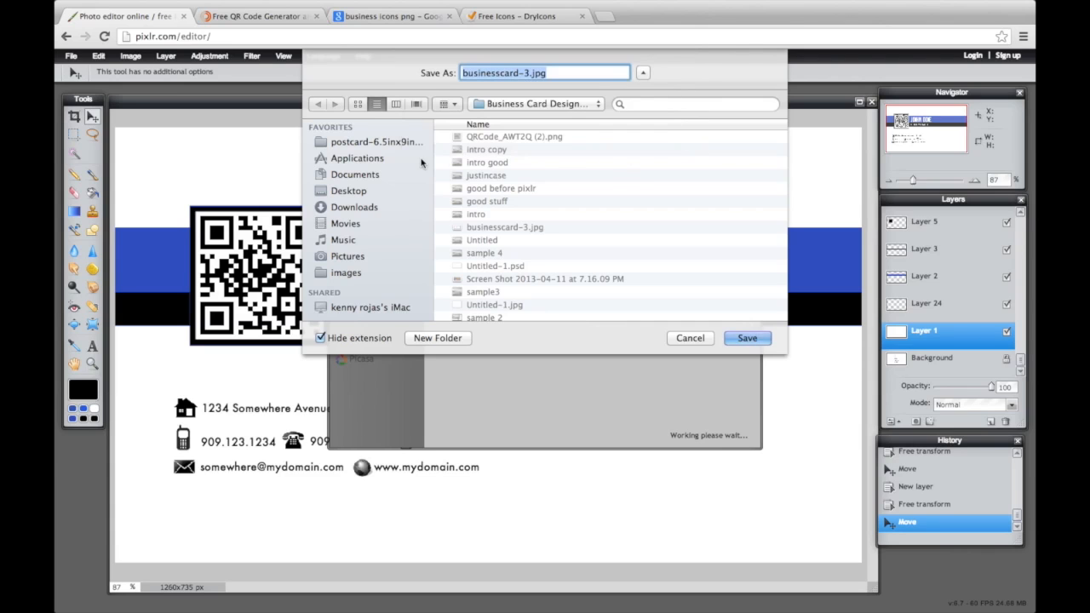
{"action": "left_click", "coordinate": [387, 190]}
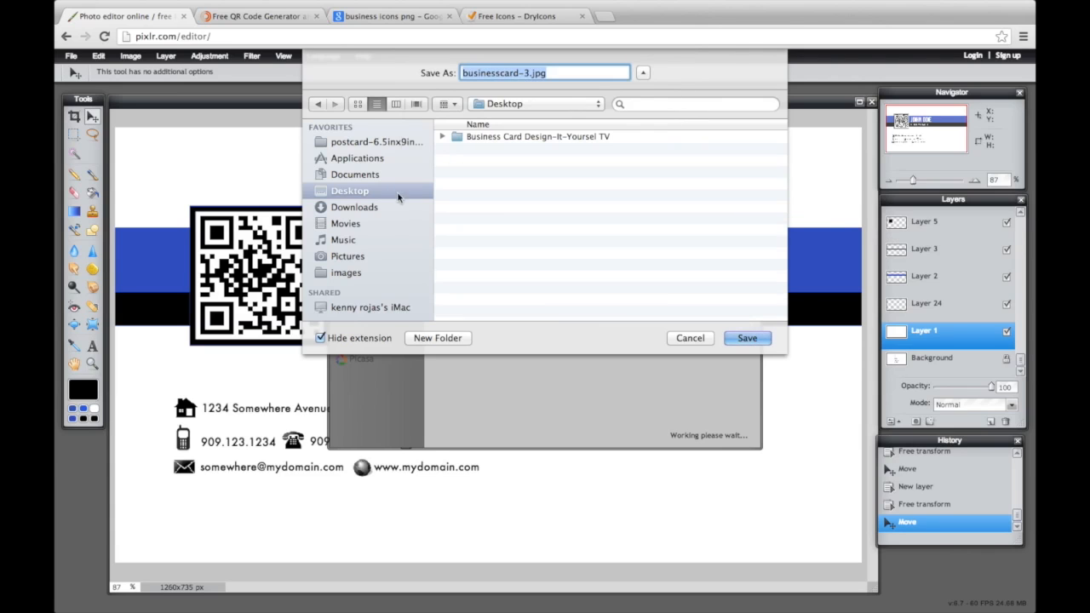
{"action": "left_click", "coordinate": [744, 343]}
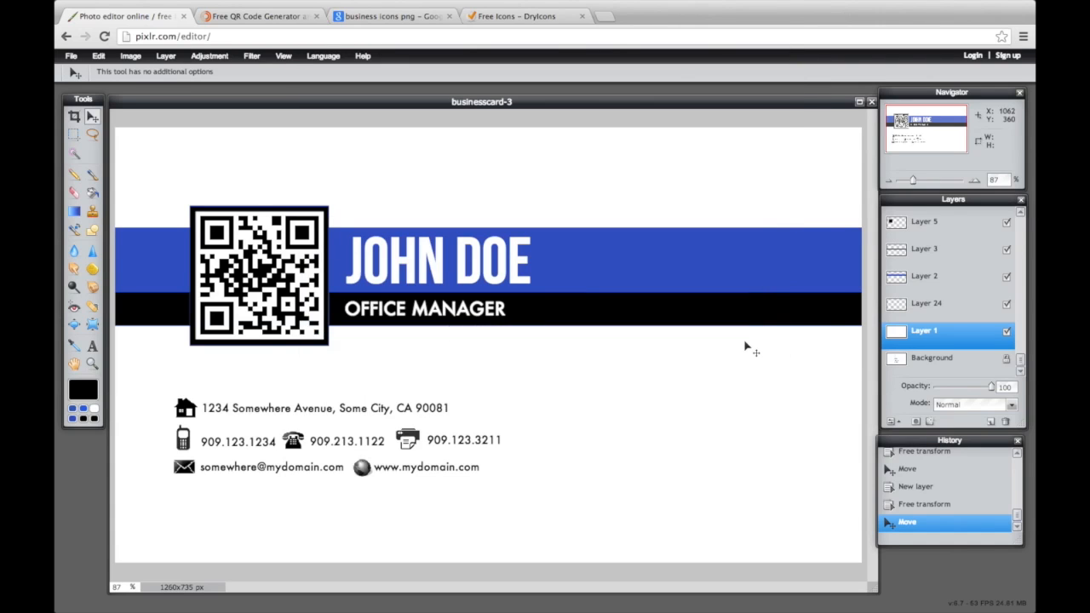